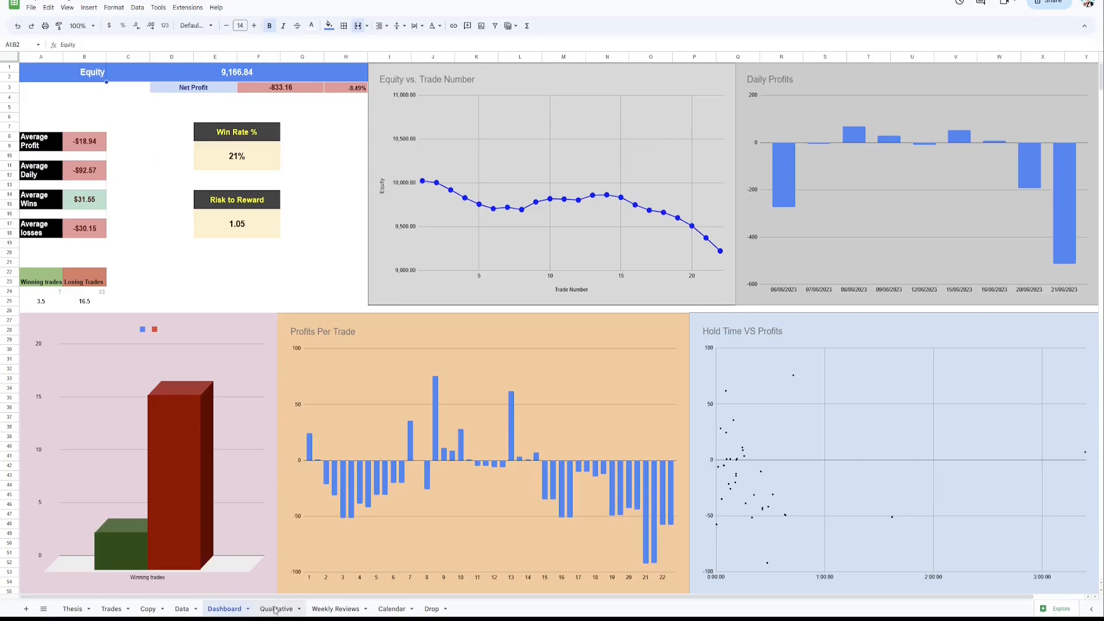
Look through the Weekly Reviews, Copy, Data and Dashboard sheets of the existing trading journal.
left_click(333, 610)
left_click(147, 609)
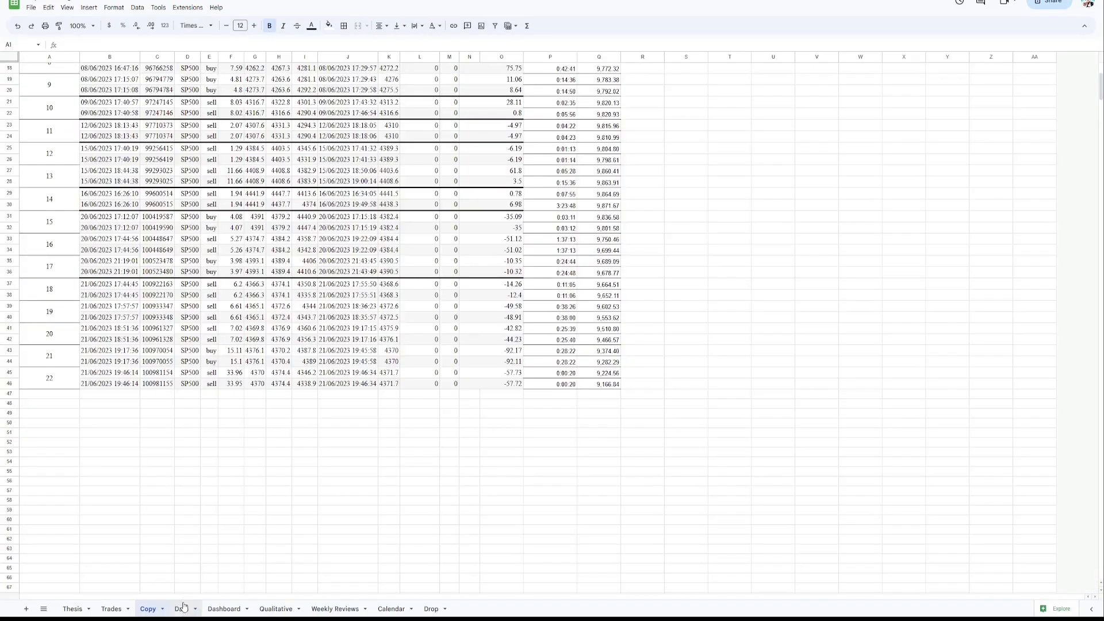
left_click(182, 609)
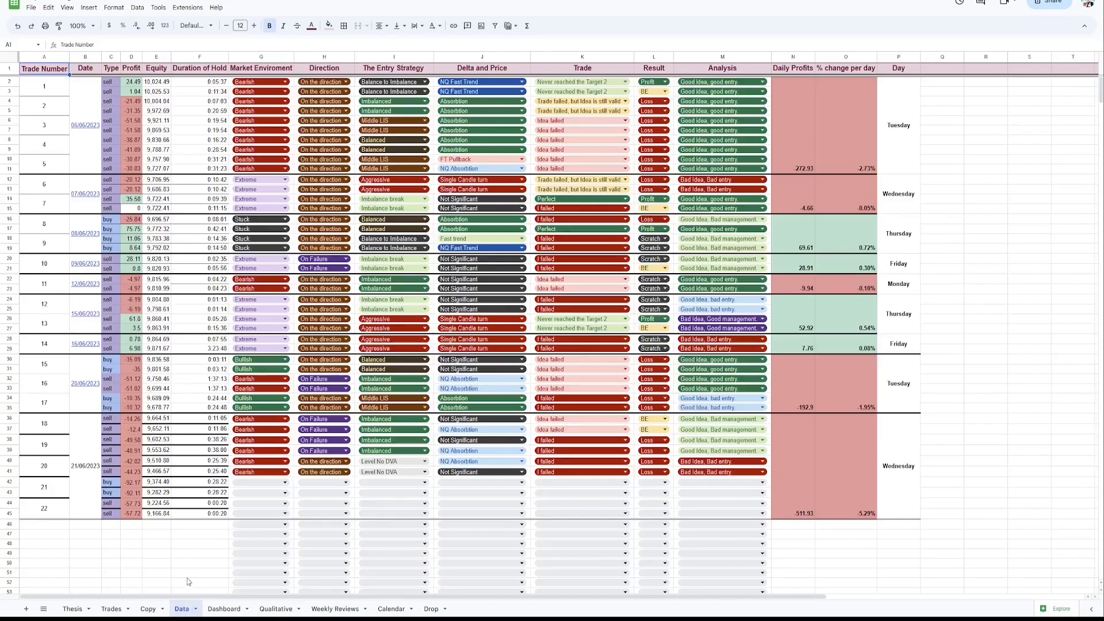
left_click(223, 609)
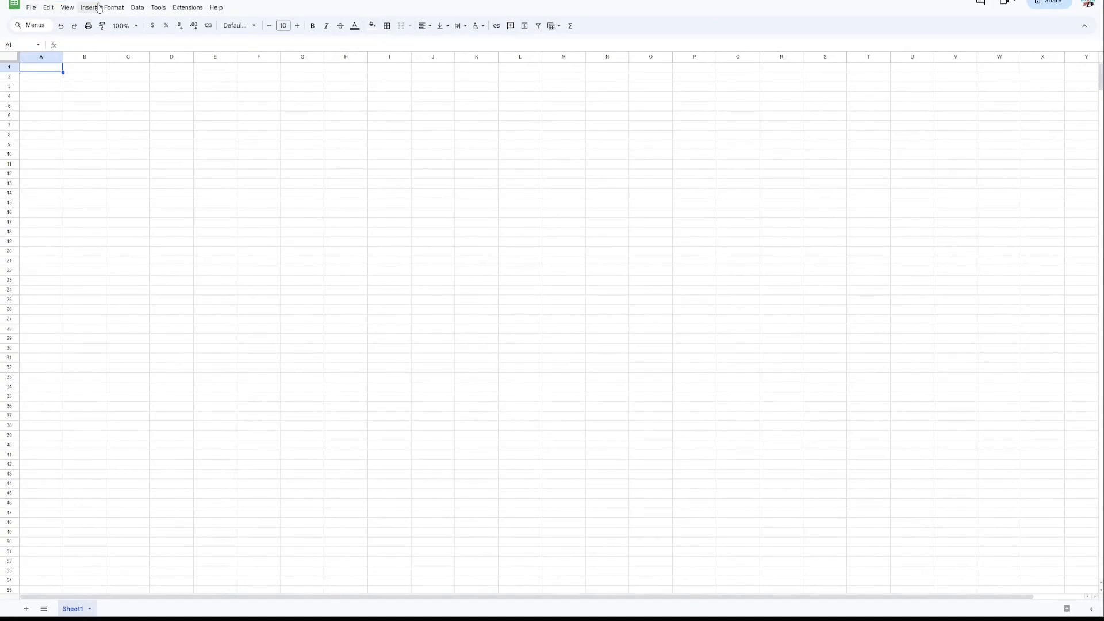
Rename Sheet1 of the blank spreadsheet as Analysis.
right_click(73, 612)
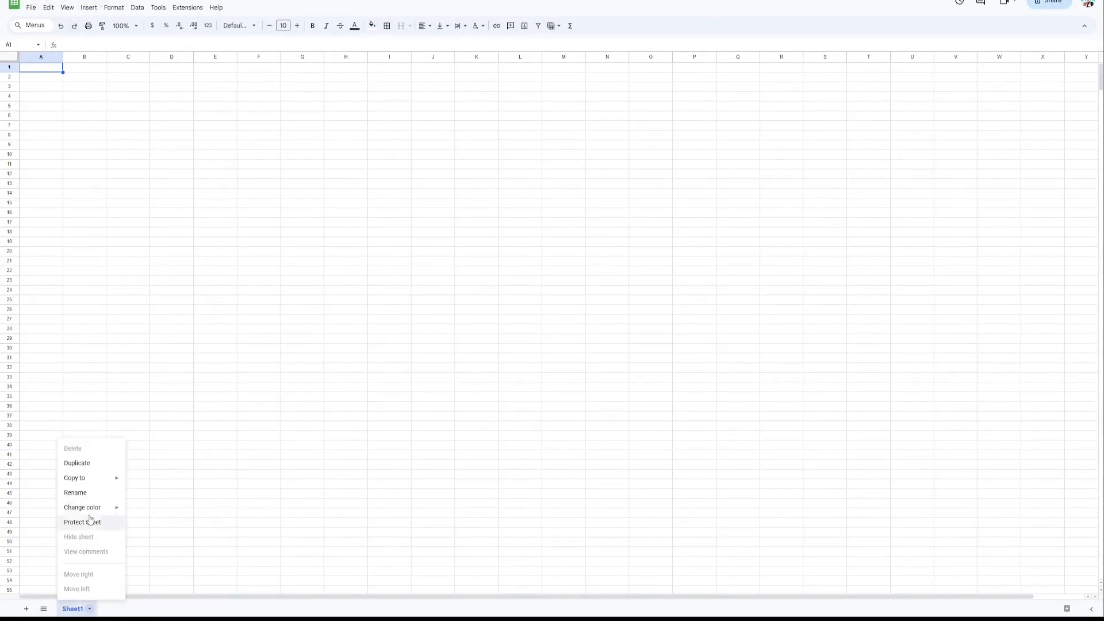
left_click(90, 494)
key("BackSpace")
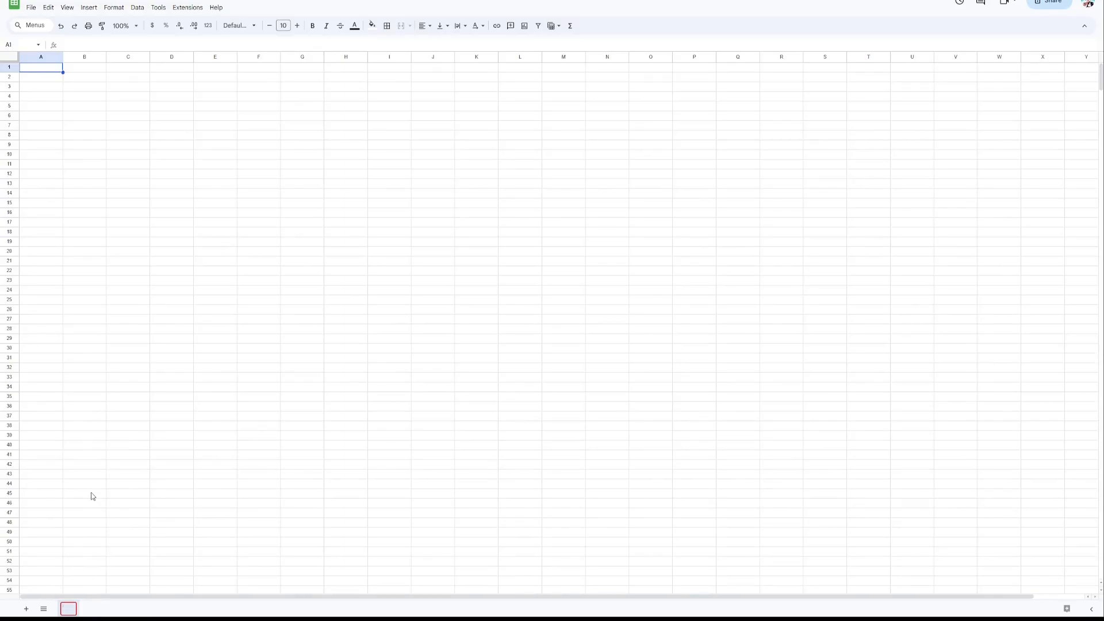
type("Analysis")
key("Return")
Add a second sheet and rename it Drop.
left_click(26, 608)
left_click(128, 612)
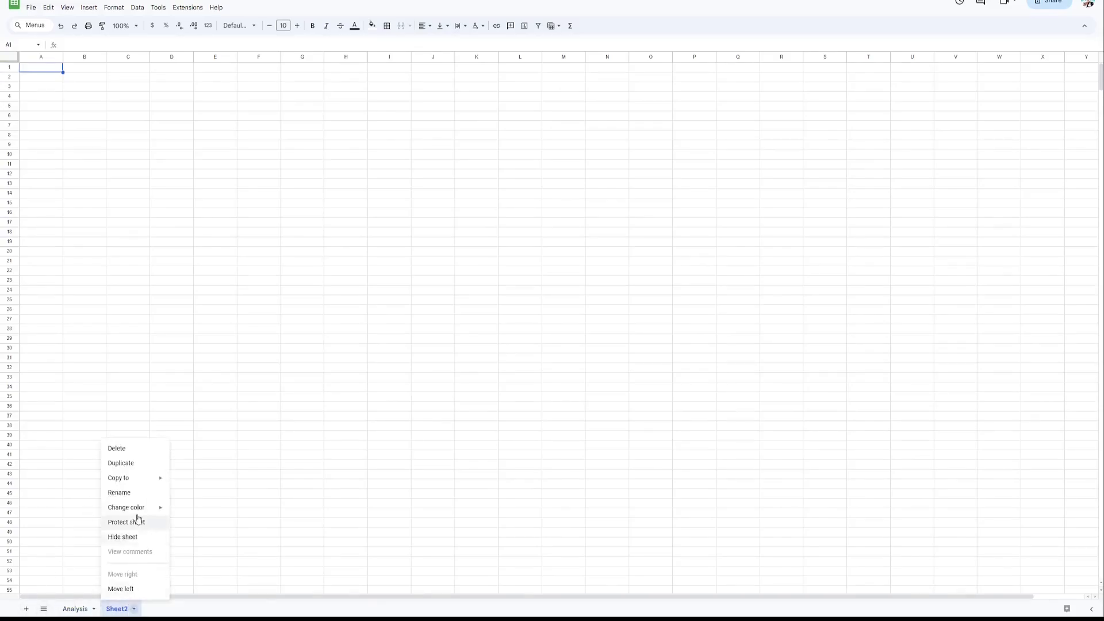
left_click(137, 502)
key("BackSpace")
type("Drop")
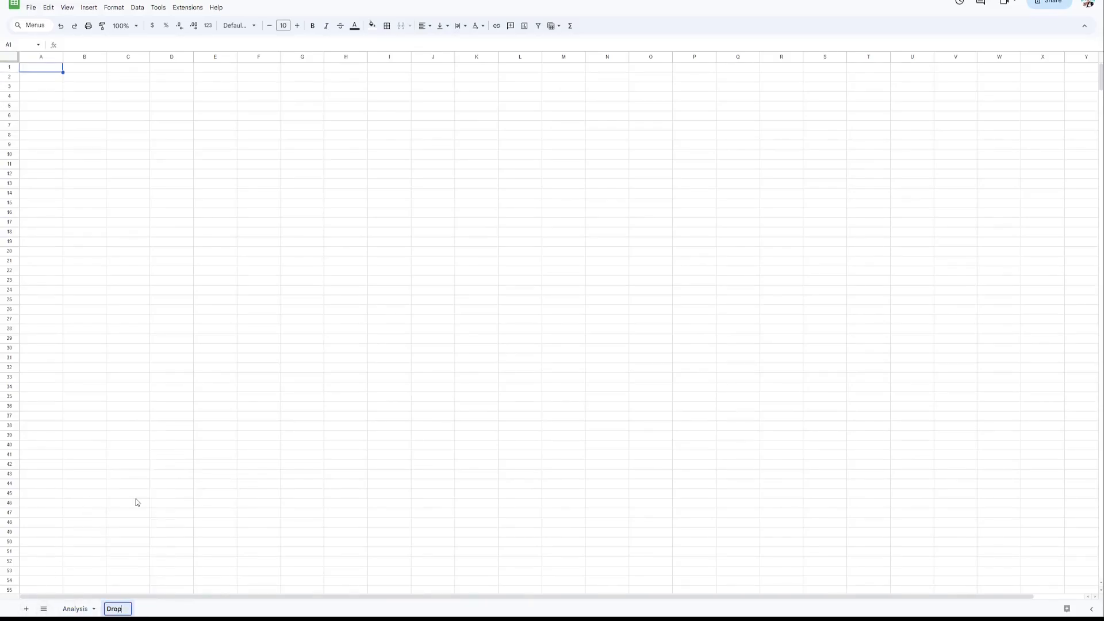
key("Return")
Merge cells B1:X2 on the Analysis sheet into one banner cell.
left_click(78, 608)
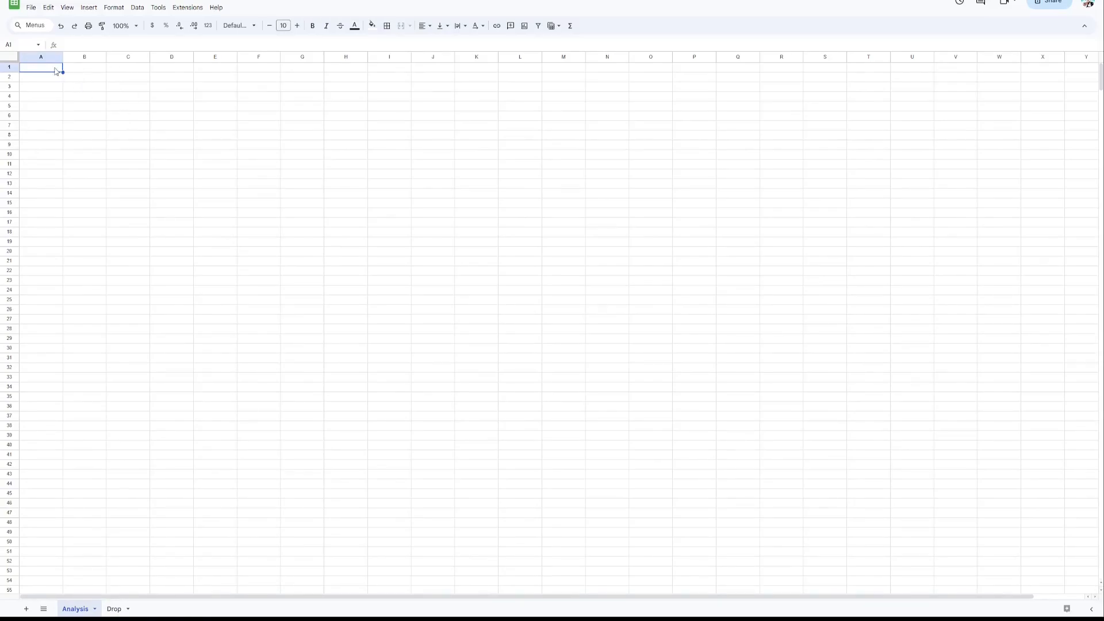
left_click_drag(65, 69, 1063, 80)
left_click(400, 26)
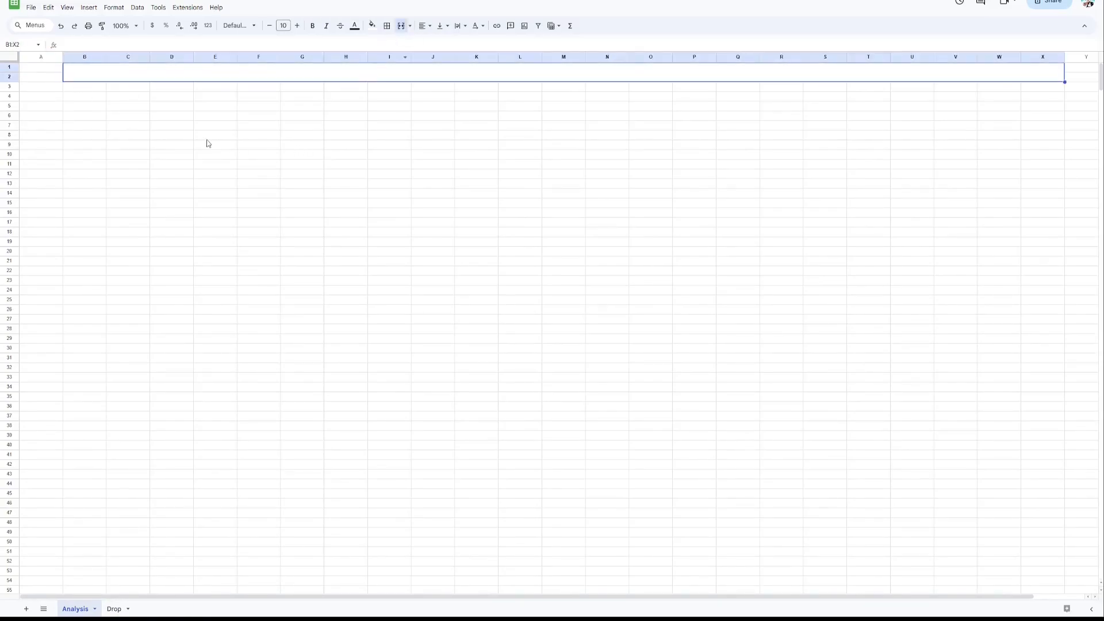
left_click(83, 97)
type("Flow")
key("BackSpace")
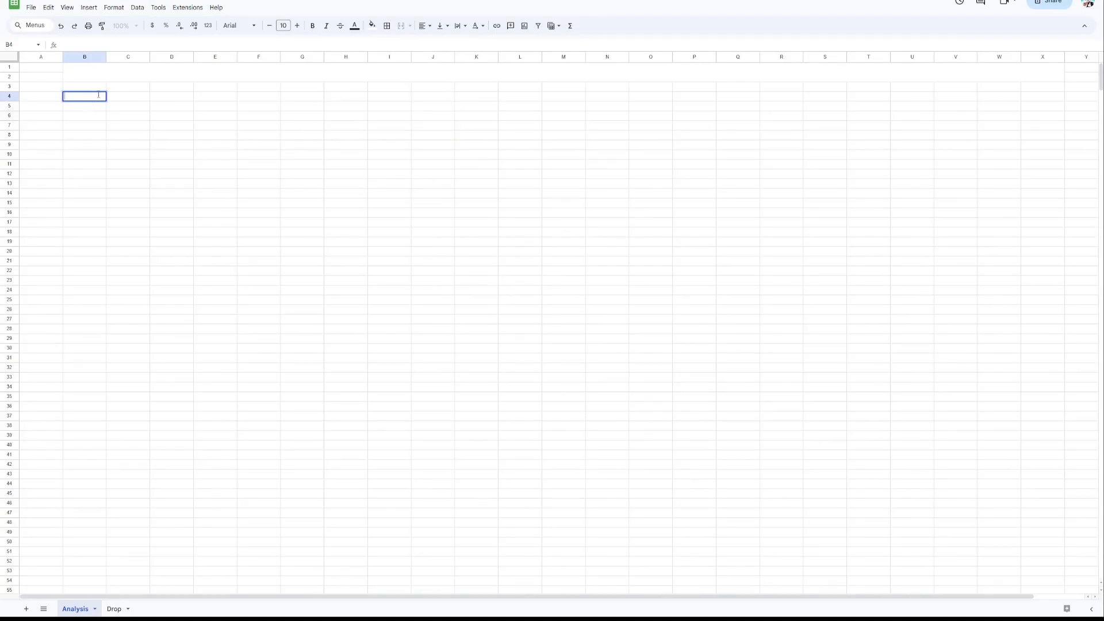
Enter the column headers 1 Hour in C3 and 4 Hour in D3.
left_click(120, 87)
type("1 Hour")
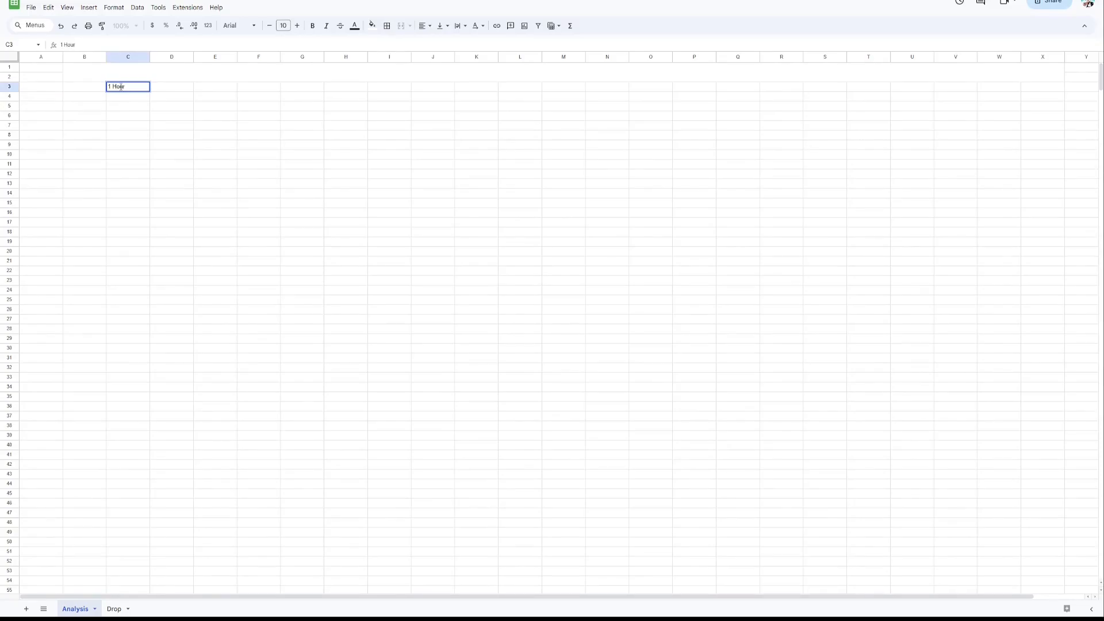
key("Return")
double_click(161, 86)
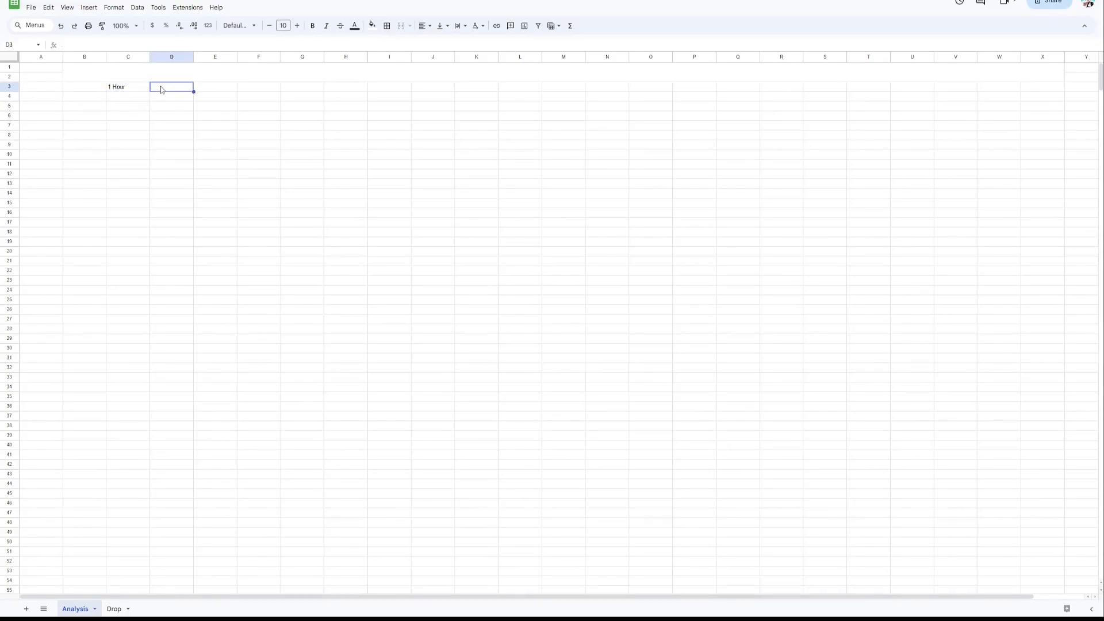
key("Escape")
type("4 Hour")
key("Return")
Enter the column headers Daily in E3 and Weekly in F3.
left_click(210, 90)
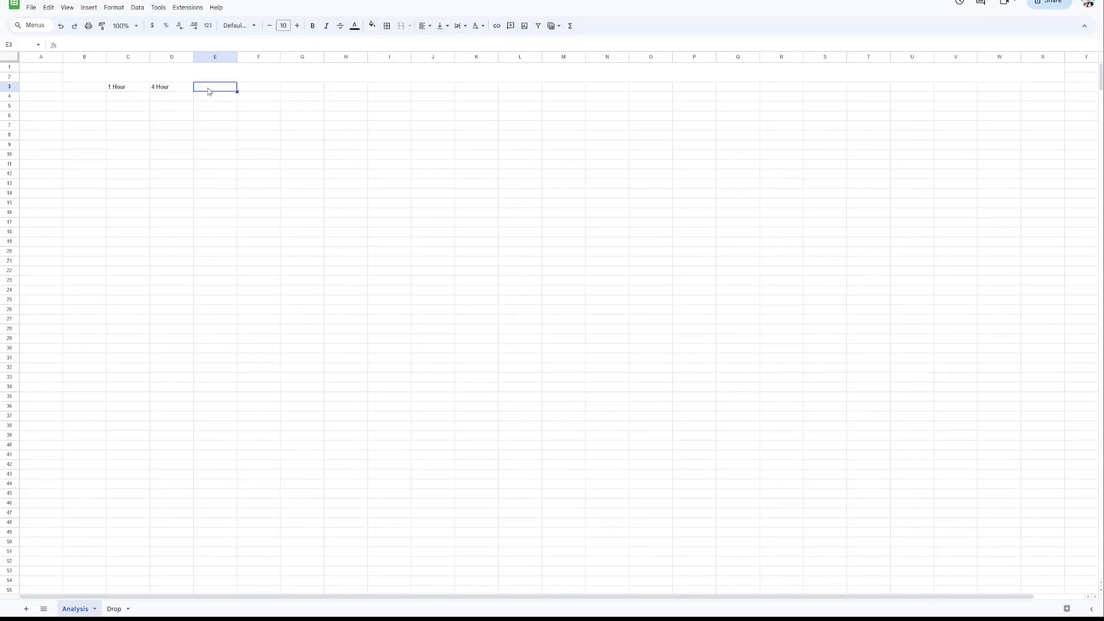
type("Daily")
key("Return")
left_click(257, 87)
type("Weekly")
key("Return")
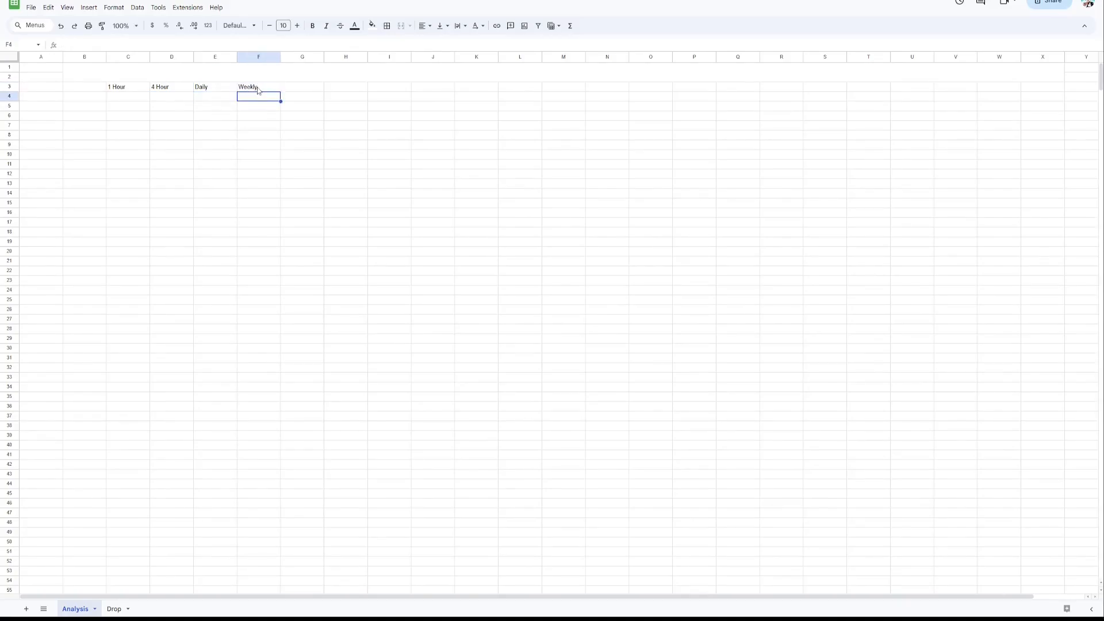
Enter the row labels Flow, S/R, Shape and Comment in cells B4 to B7.
left_click(85, 97)
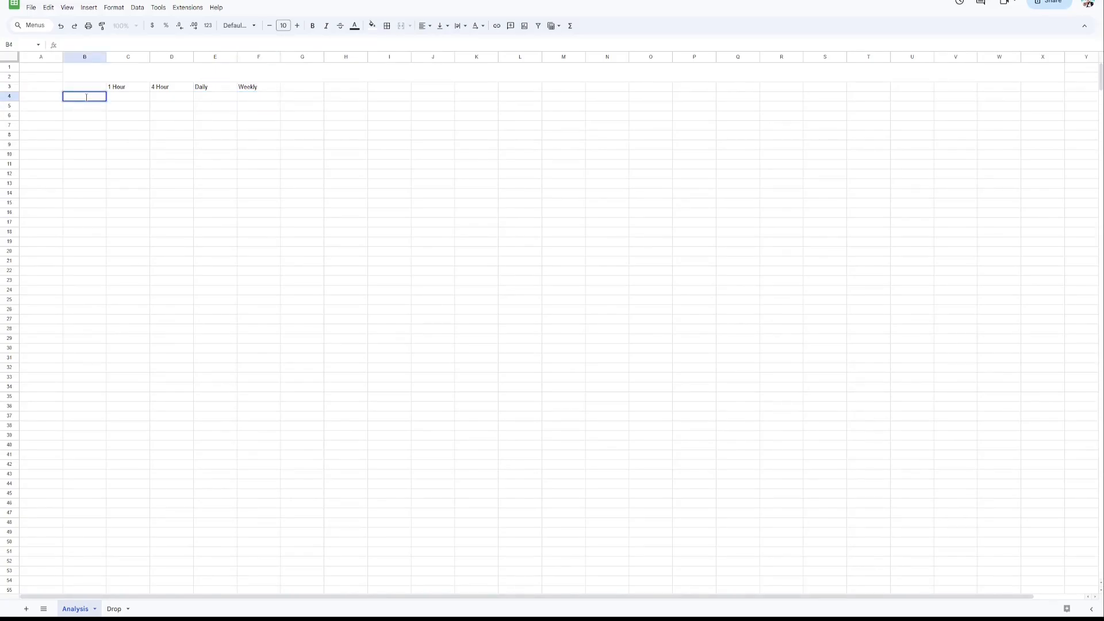
type("Flow")
key("Return")
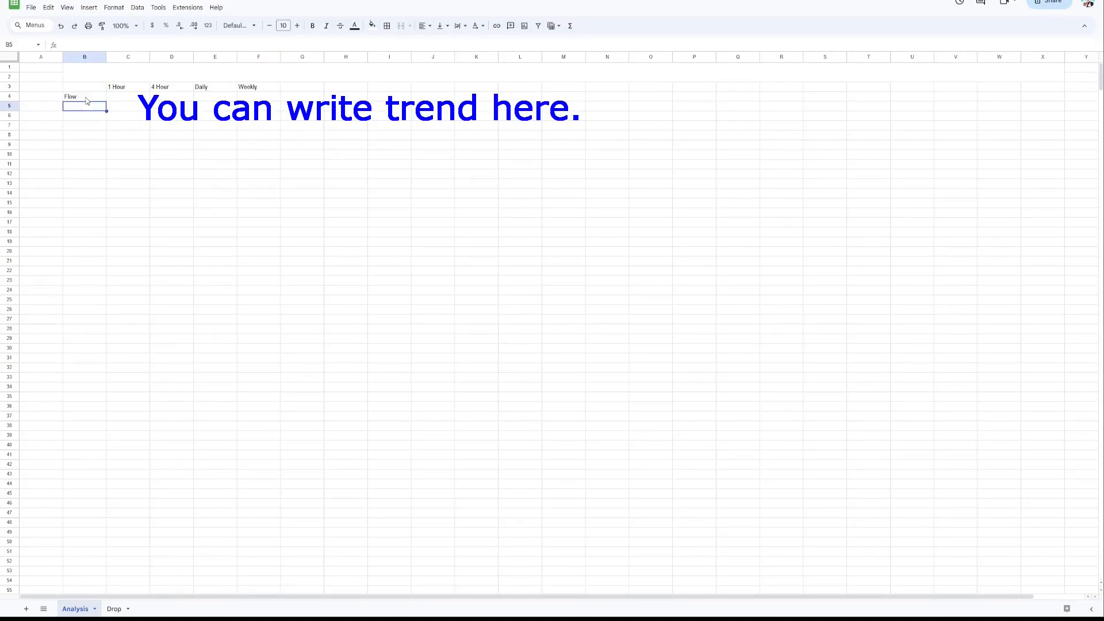
type("S")
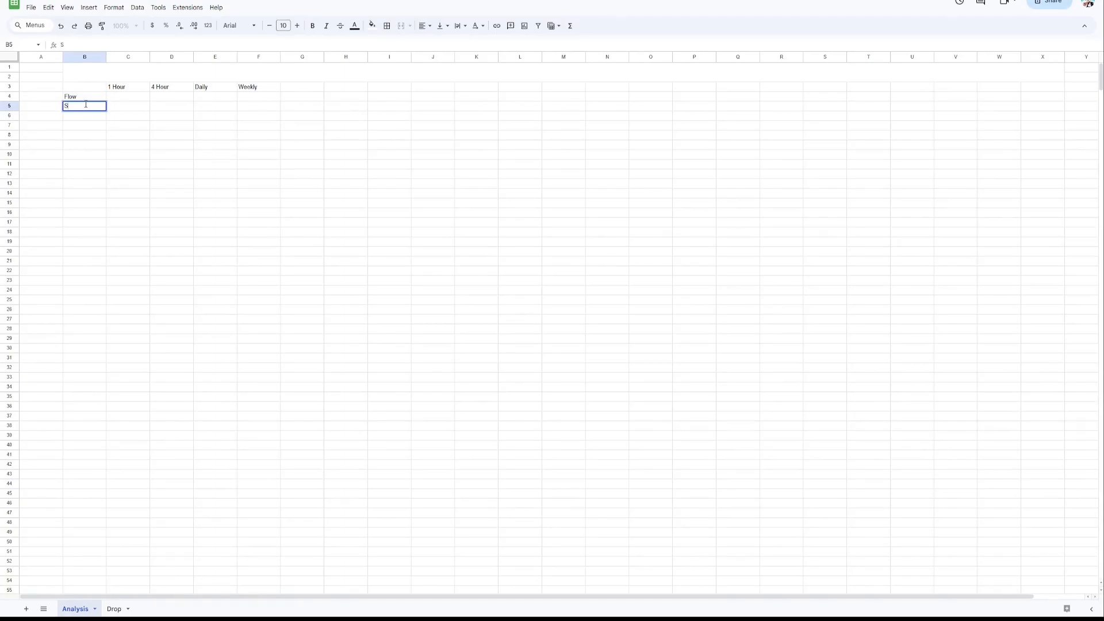
type("uppR")
key("Return")
type("Shape")
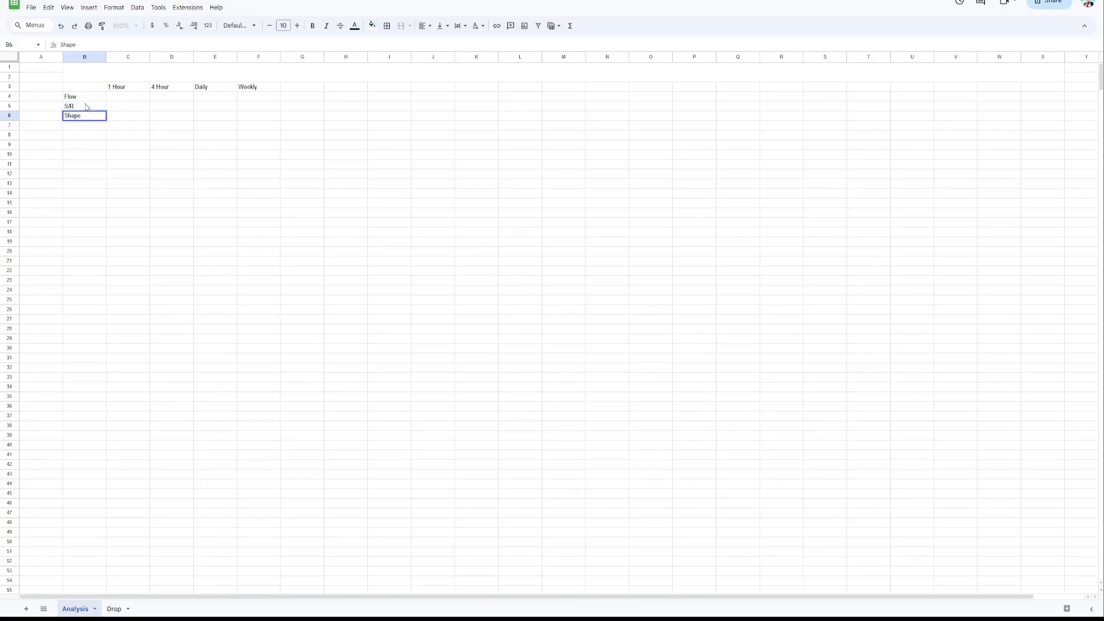
key("Return")
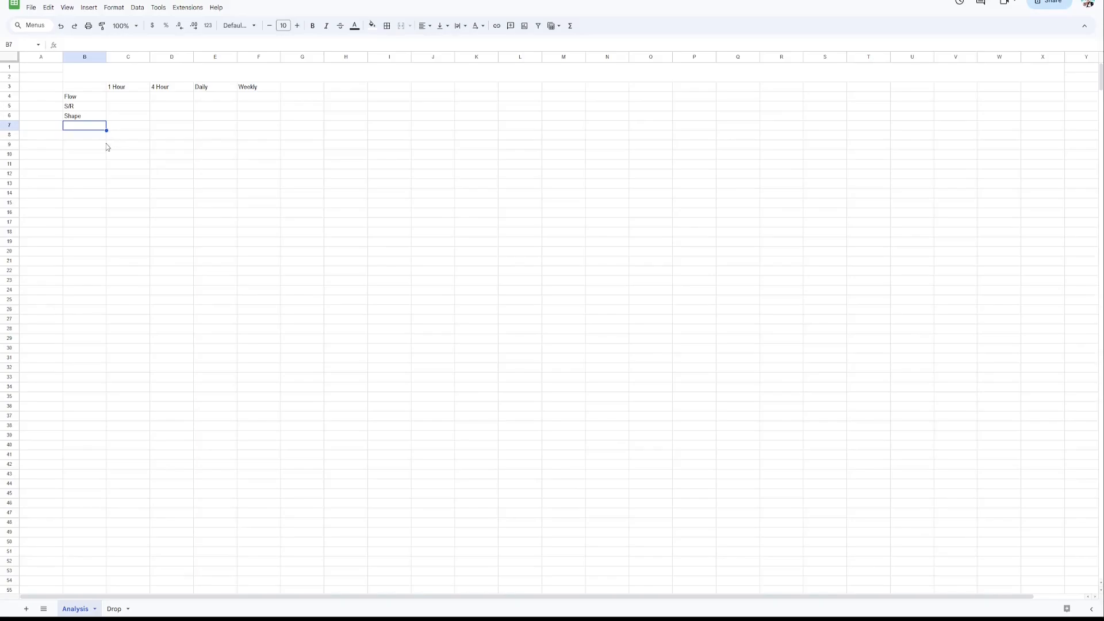
double_click(75, 132)
type("Comment")
key("Return")
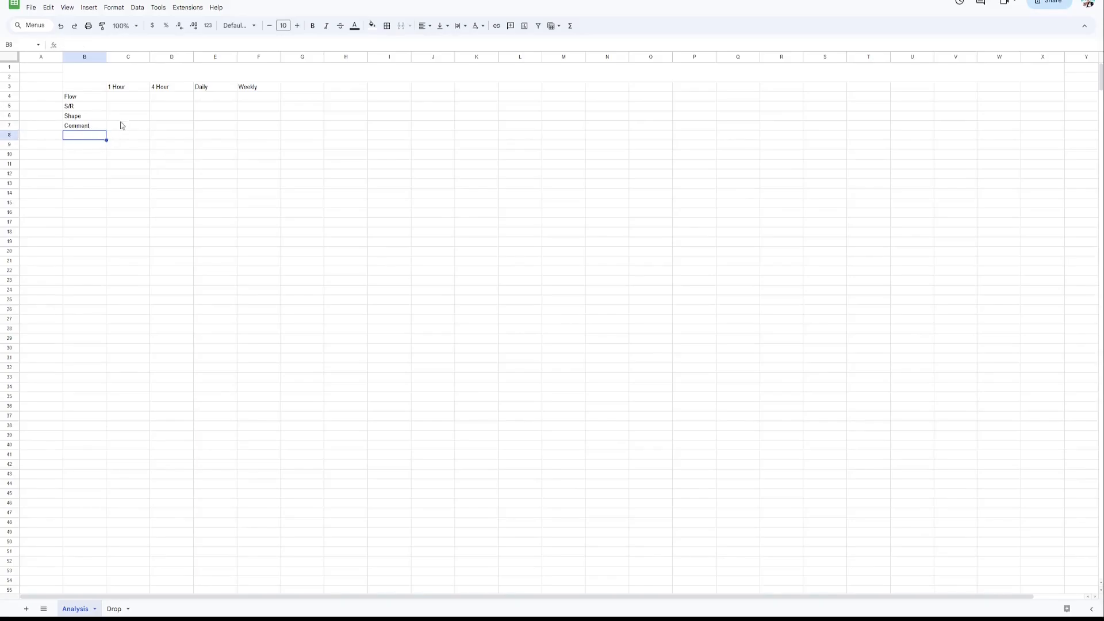
double_click(120, 97)
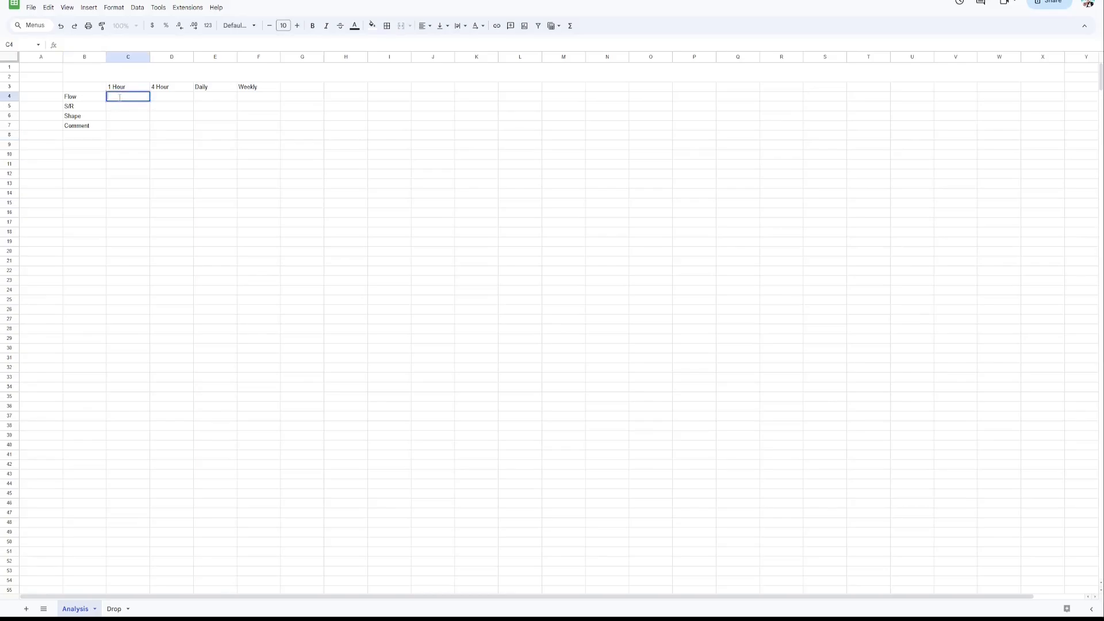
type("Uptren")
key("BackSpace")
key("BackSpace")
key("BackSpace")
key("BackSpace")
key("BackSpace")
key("BackSpace")
key("Return")
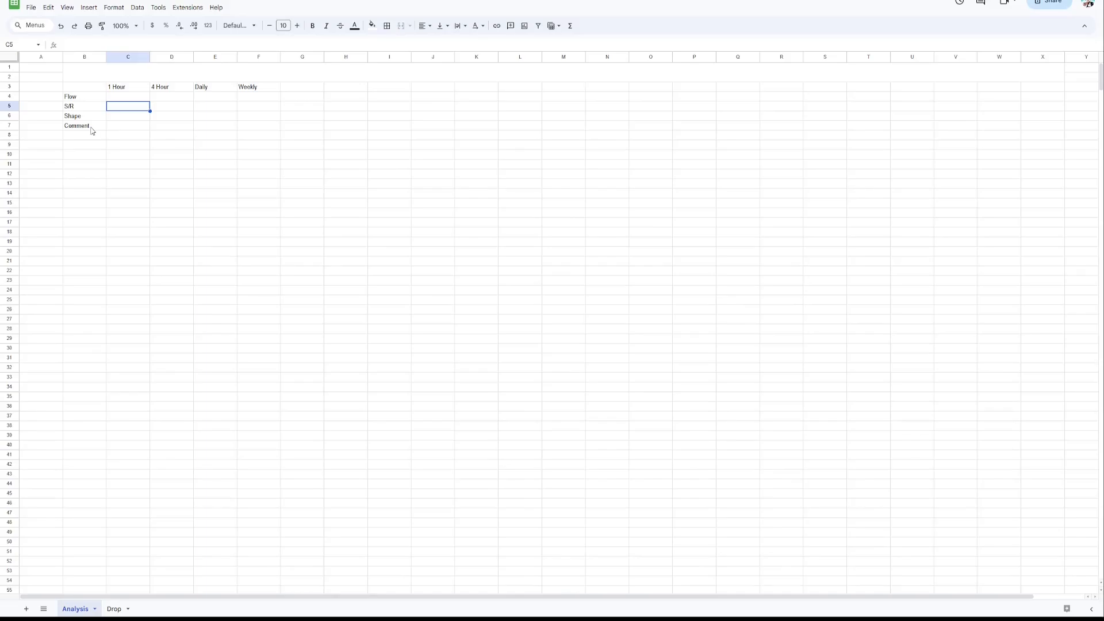
Enter the label Analysis in B10 and merge C10:F15 beside it into one text area.
double_click(77, 155)
type("Anal")
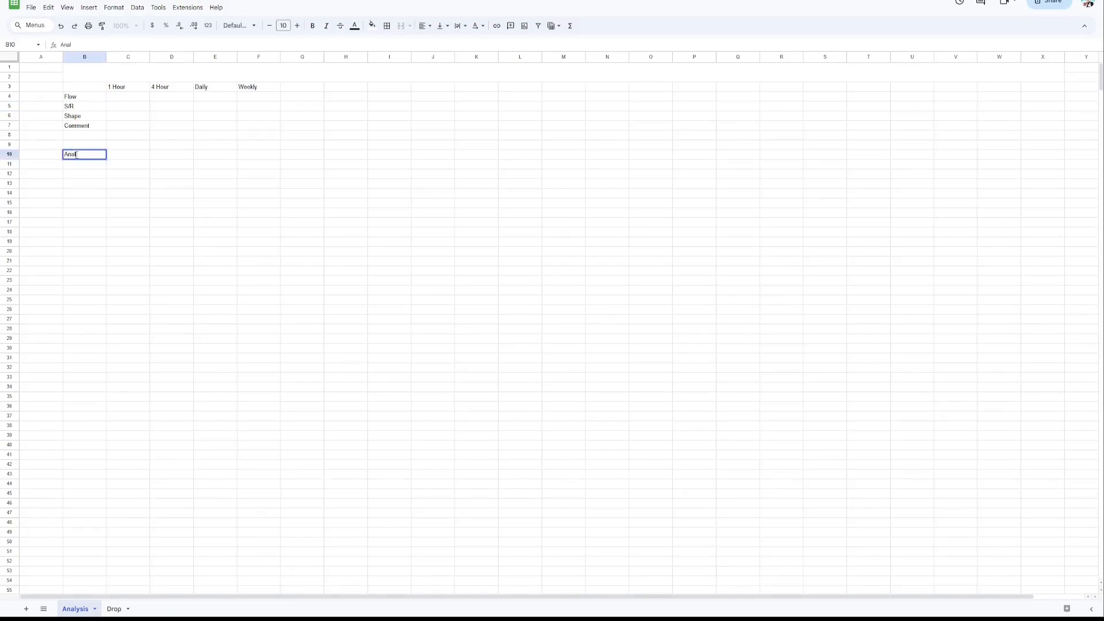
type("ysis")
key("Return")
left_click_drag(115, 156, 246, 203)
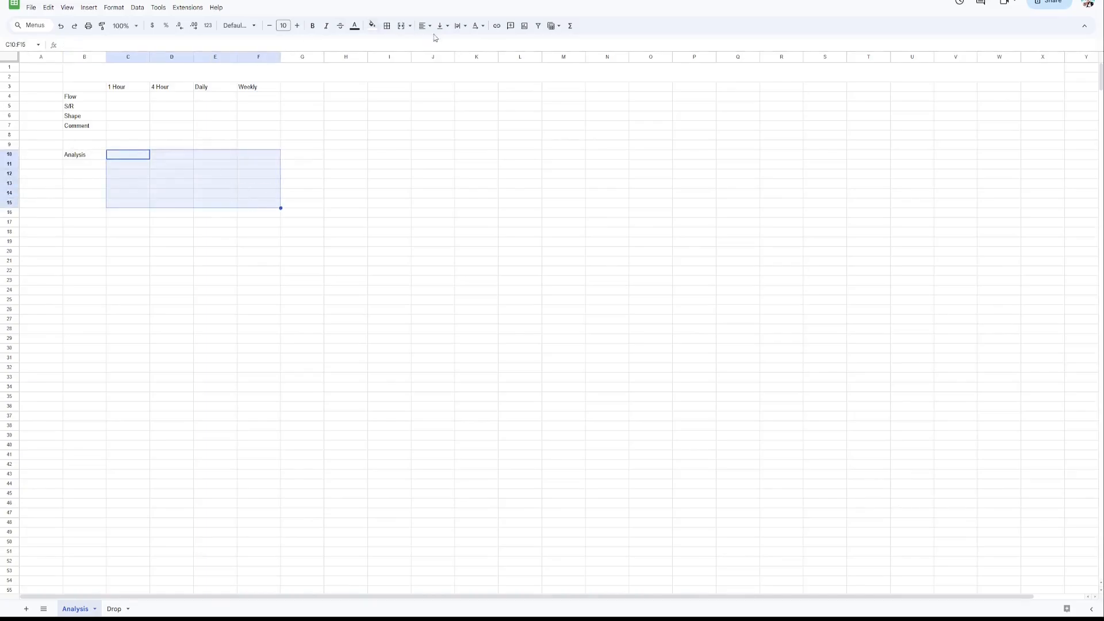
left_click(401, 25)
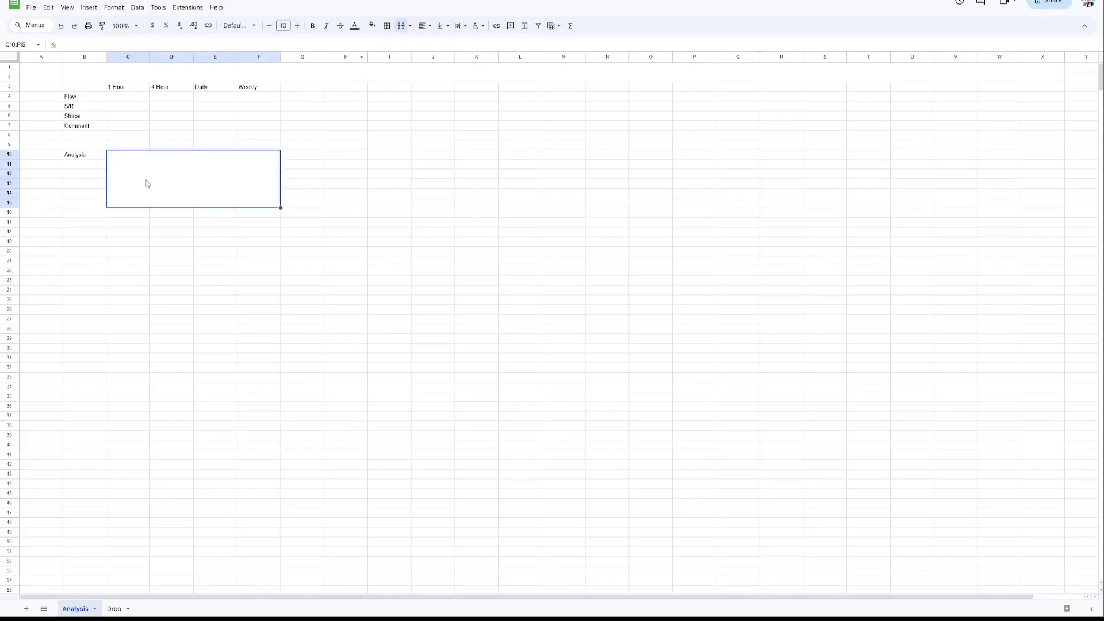
Enter the label Events in B17 and the text NFP/No event in C17.
left_click(81, 224)
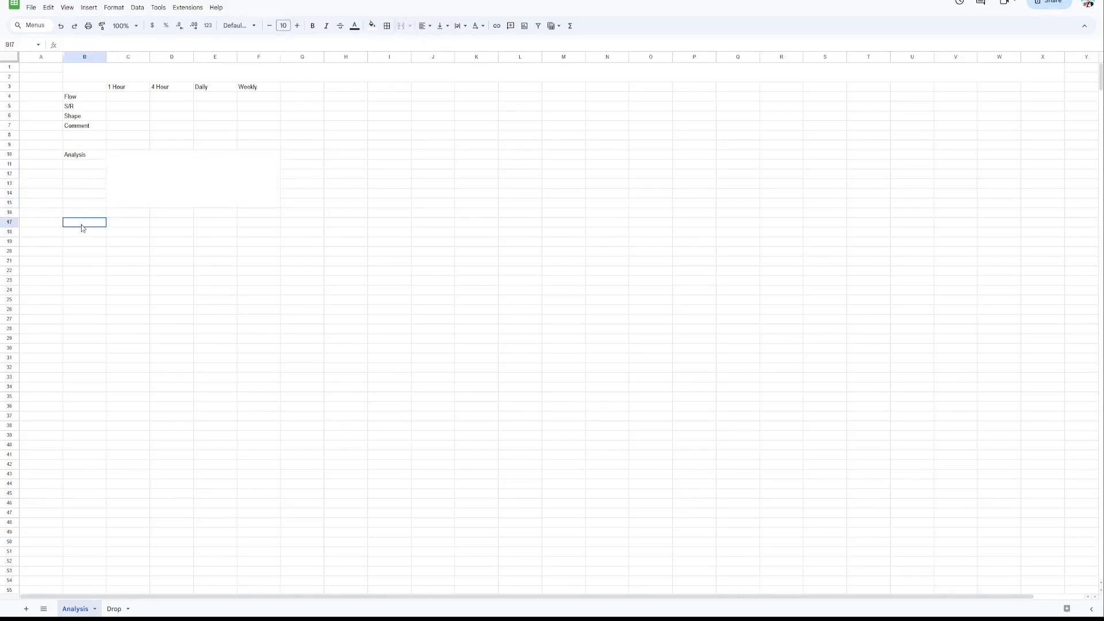
type("Events")
left_click(137, 224)
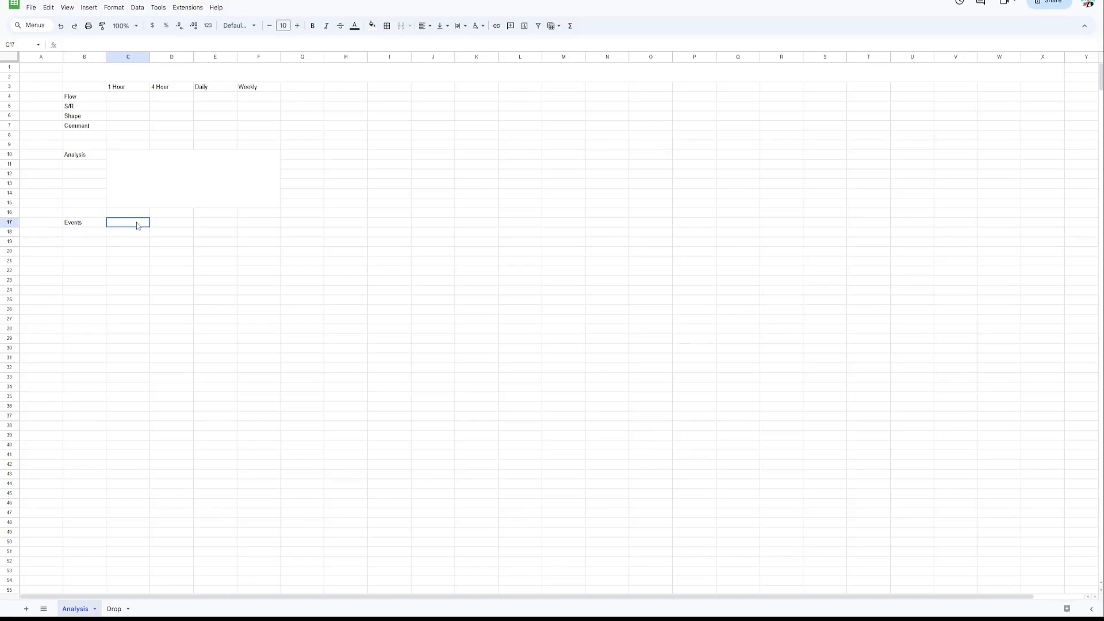
double_click(137, 224)
type("NFP/No event")
key("Return")
Merge cells D17:F19 beside the event entry into one cell.
left_click_drag(158, 234, 265, 231)
left_click(186, 251)
left_click(401, 25)
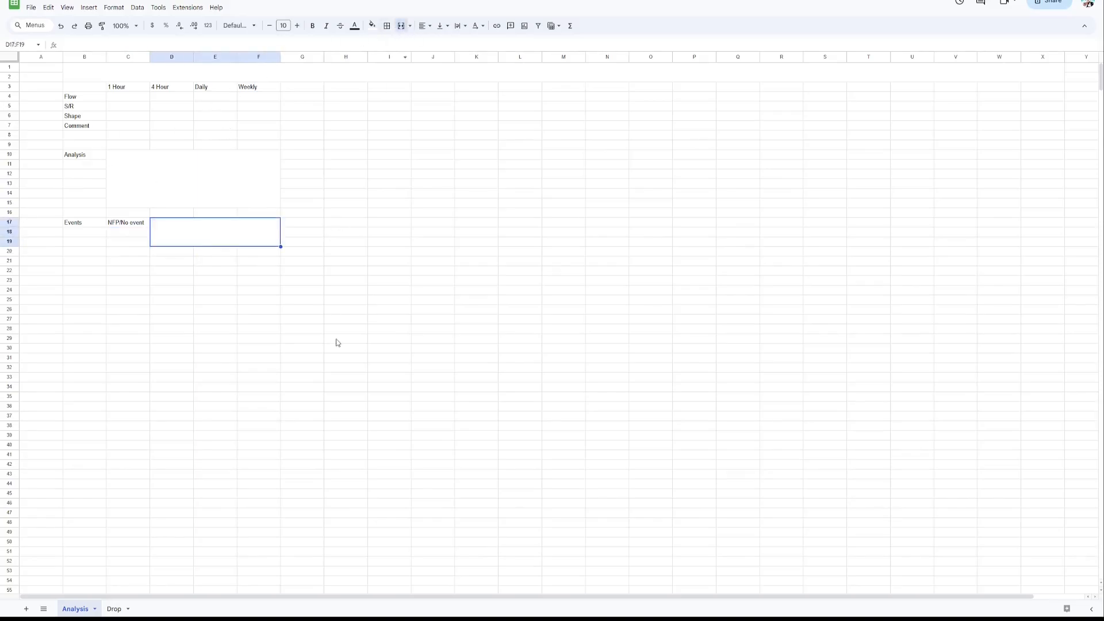
left_click(339, 340)
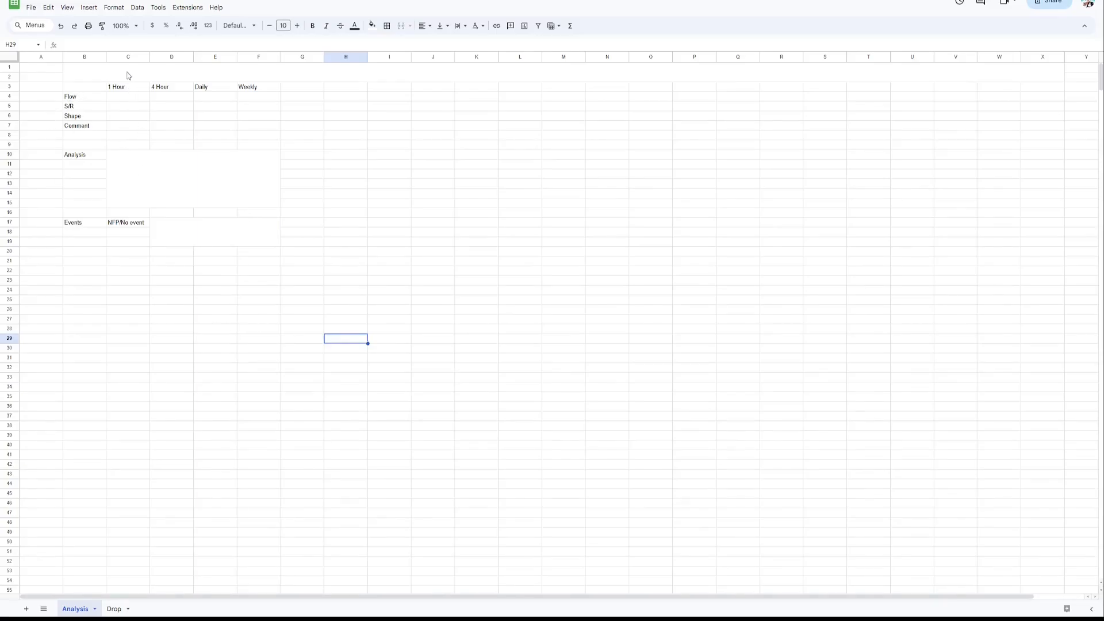
Insert one empty row below row 2, above the time-frame headers.
right_click(12, 78)
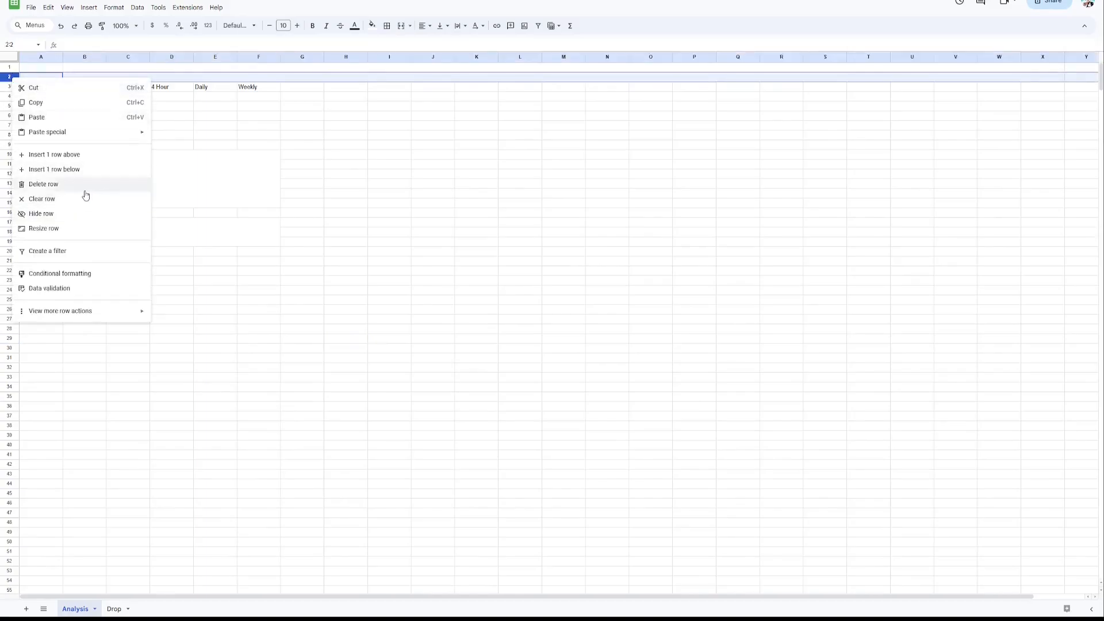
left_click(86, 170)
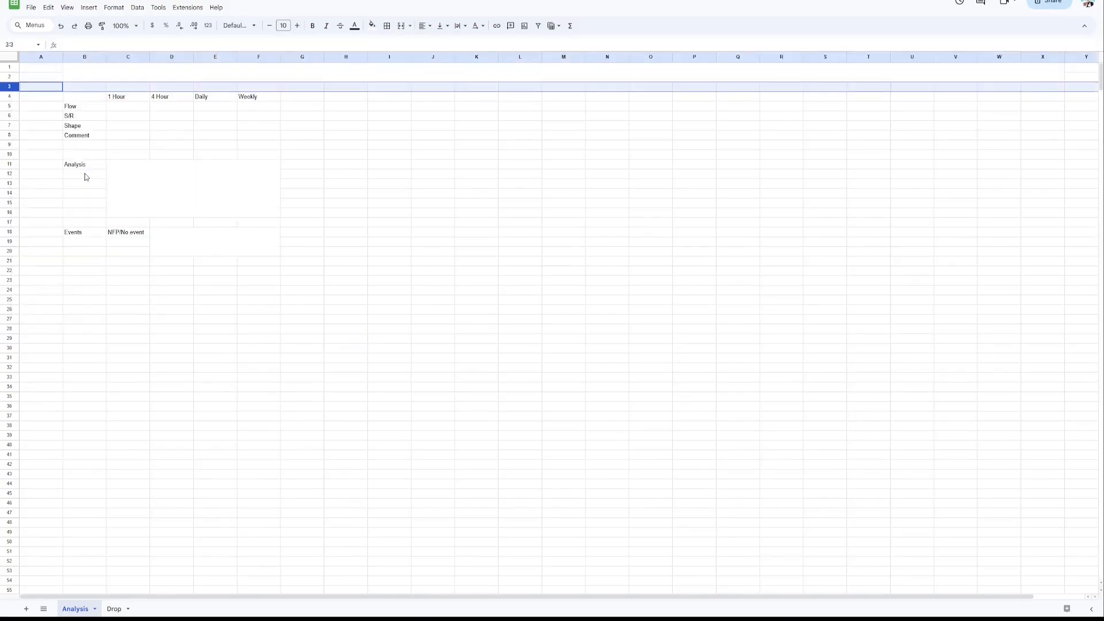
left_click(408, 205)
Merge cells B3:F3 and enter the title Higher Time Frame Analysis in them.
left_click_drag(86, 87, 259, 87)
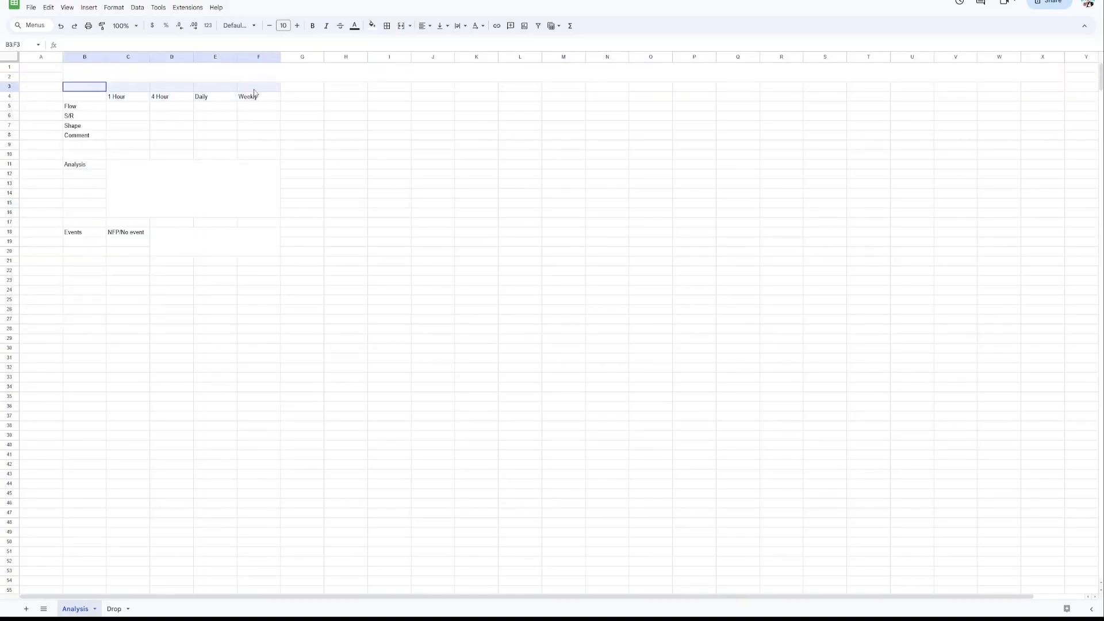
left_click(402, 26)
type("Higher Time")
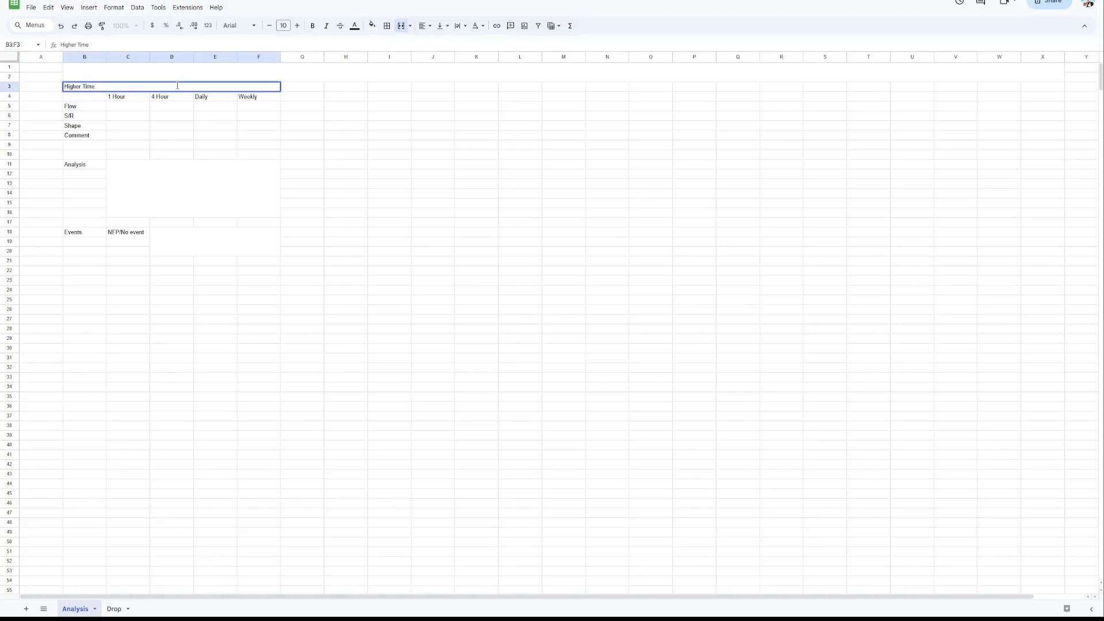
type(" Frame Analysis")
key("Return")
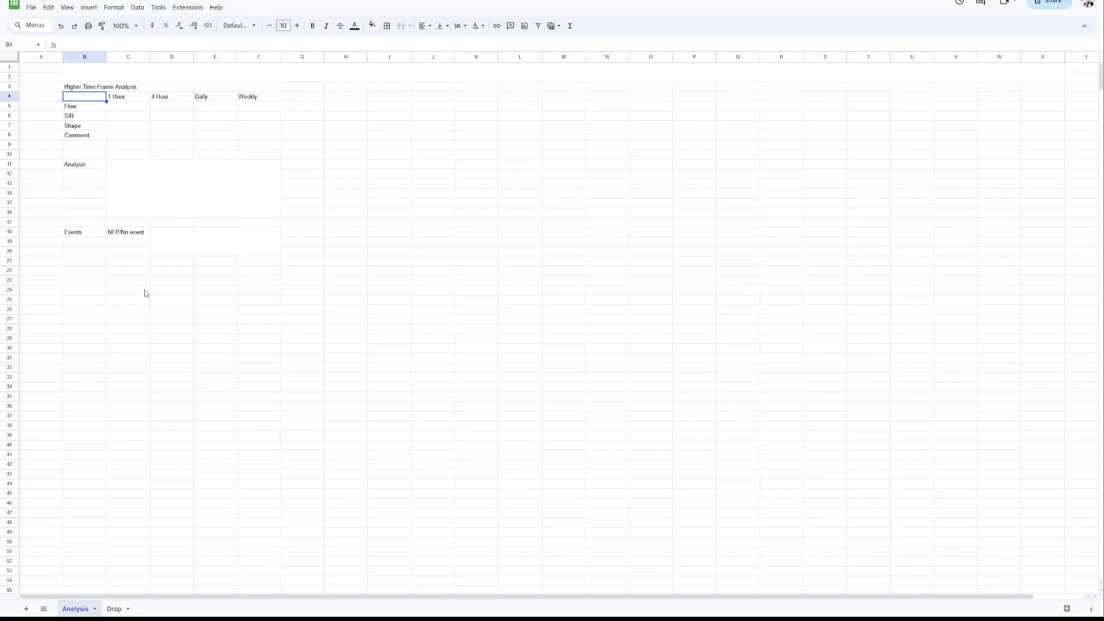
Enter the label Notes in B22, below the Events section.
left_click(74, 273)
type("Notes")
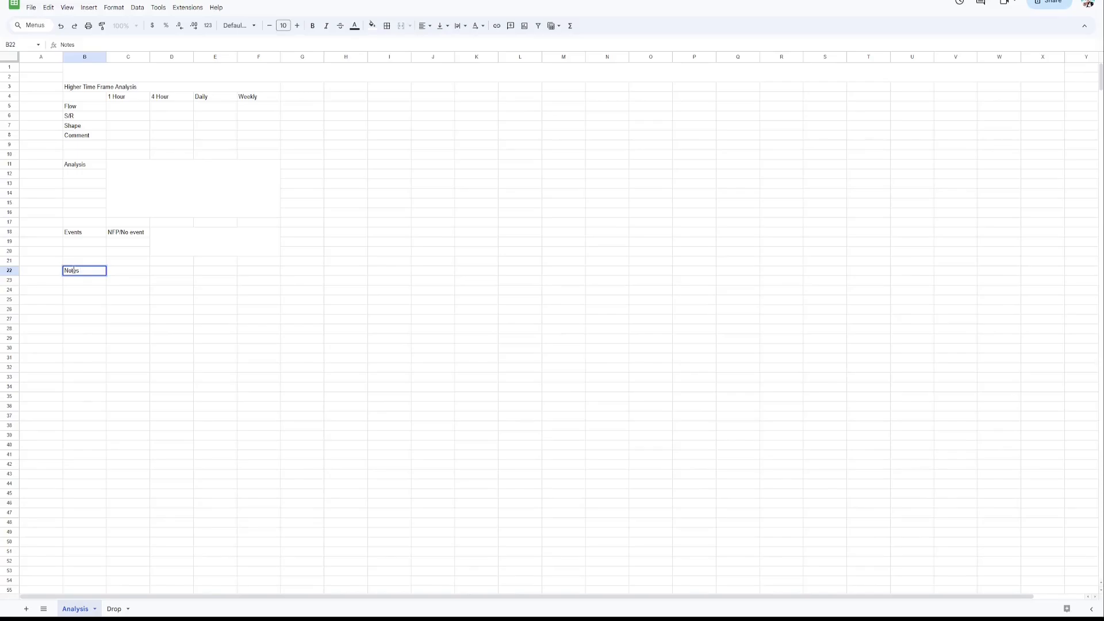
key("Return")
Add outer borders to C22:F23 and C24:F25 and merge each range into its own note box.
left_click_drag(115, 272, 254, 283)
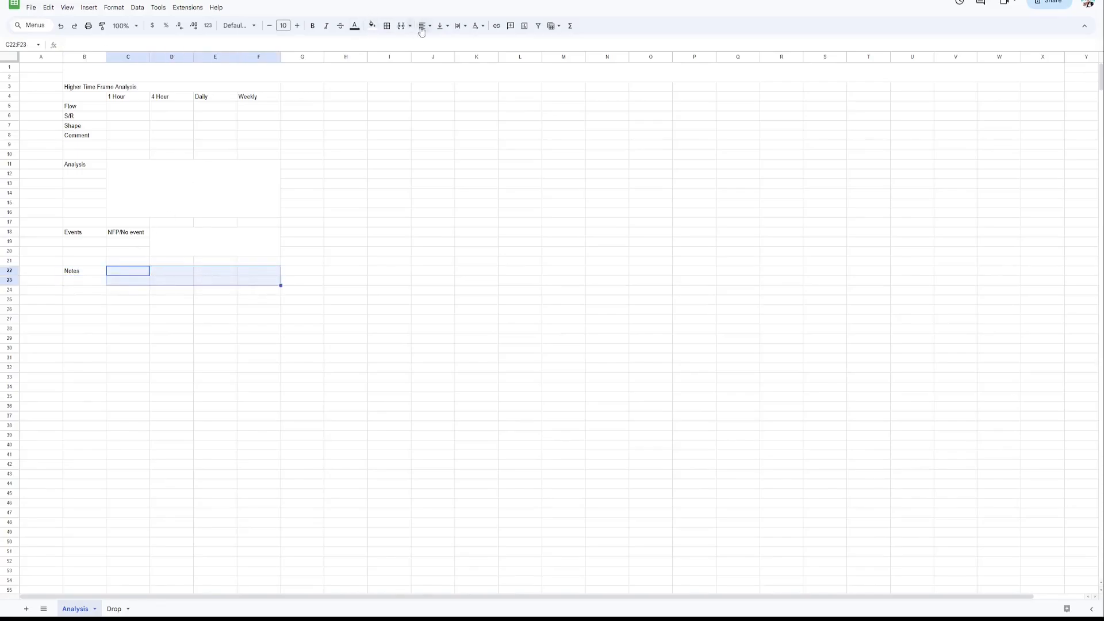
left_click(387, 26)
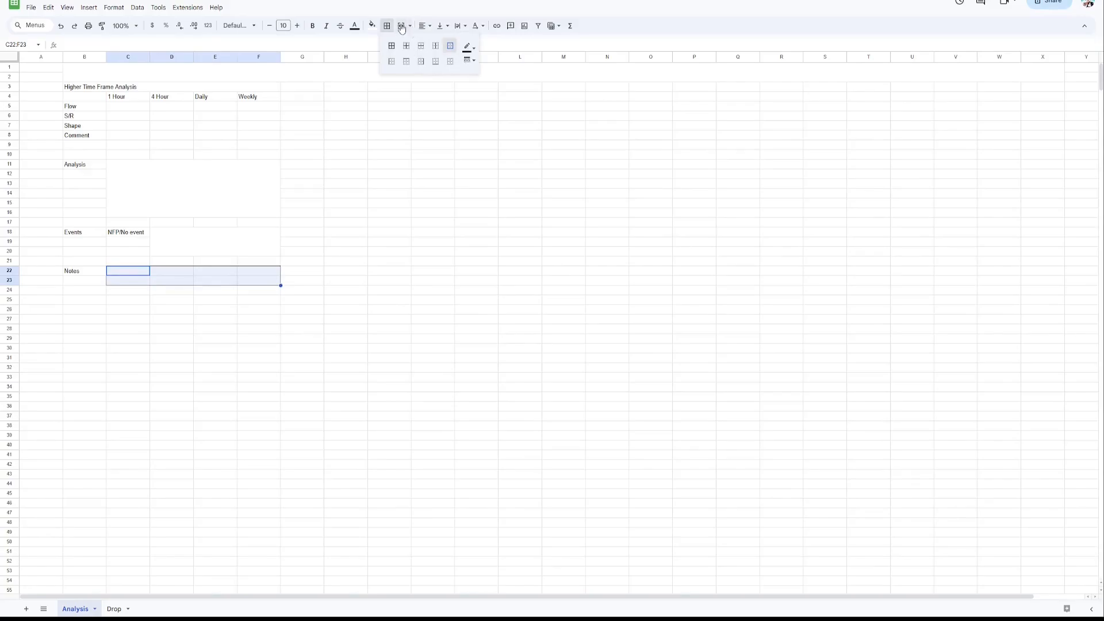
left_click(401, 26)
left_click(172, 319)
left_click_drag(115, 290, 266, 300)
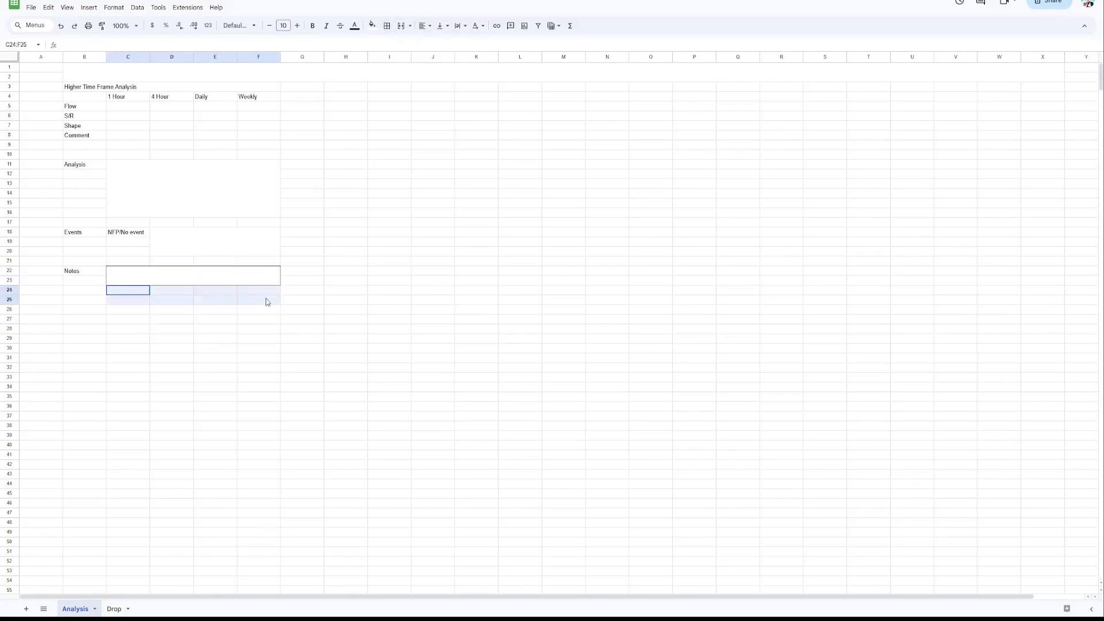
left_click(392, 32)
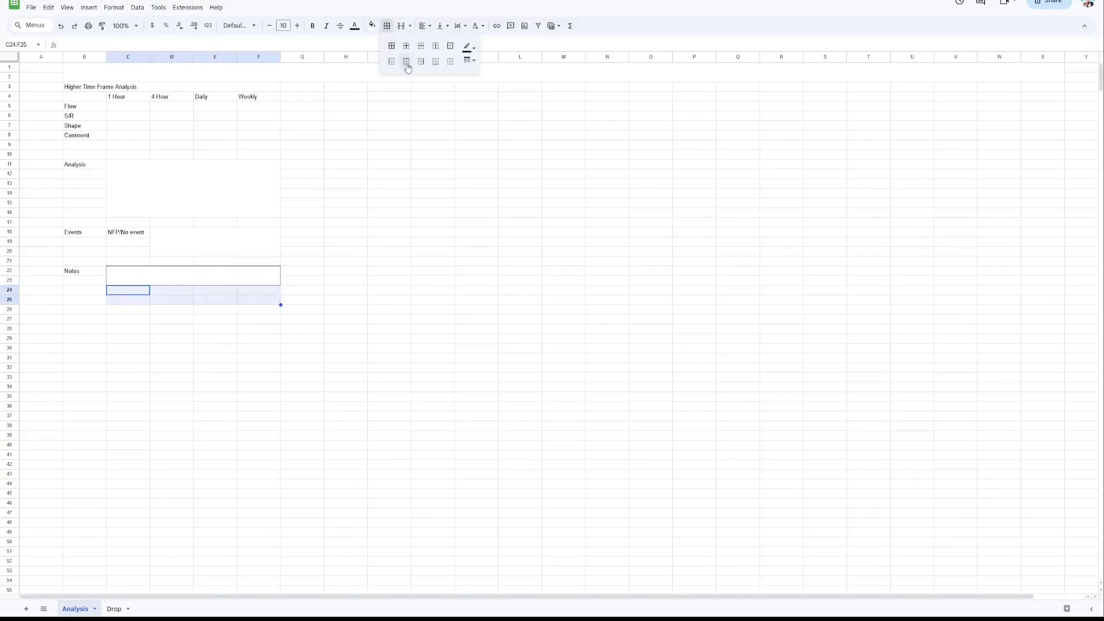
left_click(401, 25)
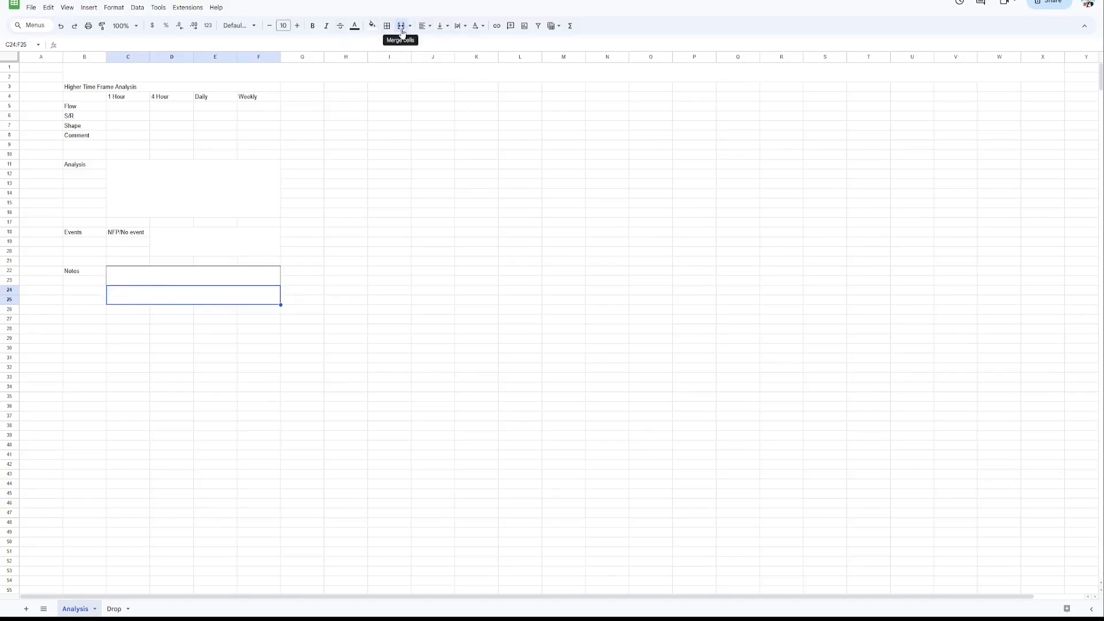
left_click(366, 378)
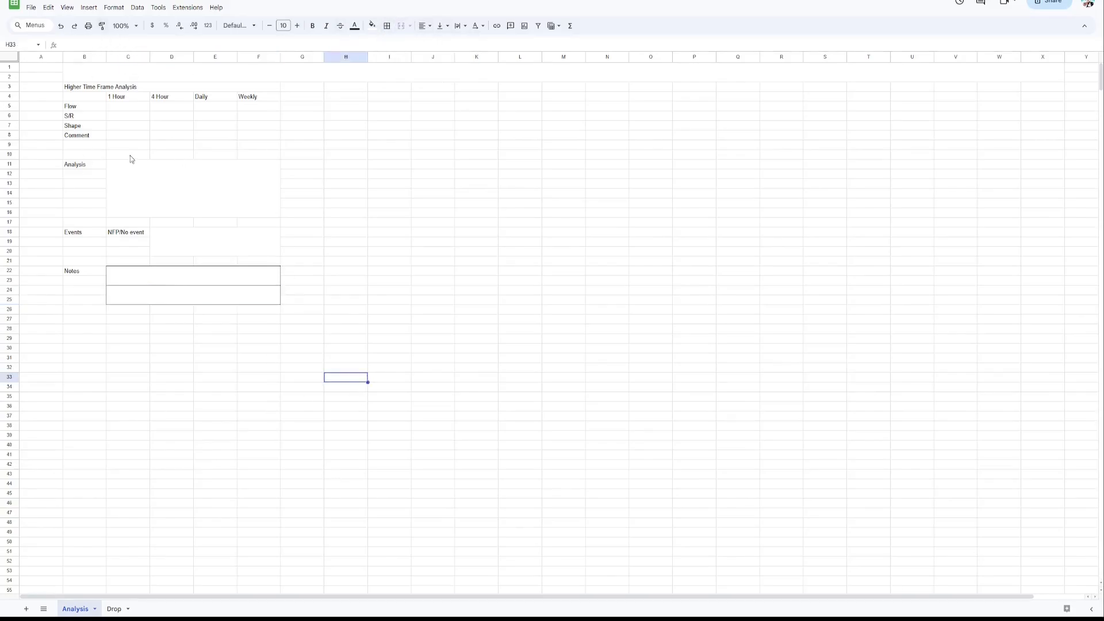
Enter the label Date in A2.
left_click(90, 79)
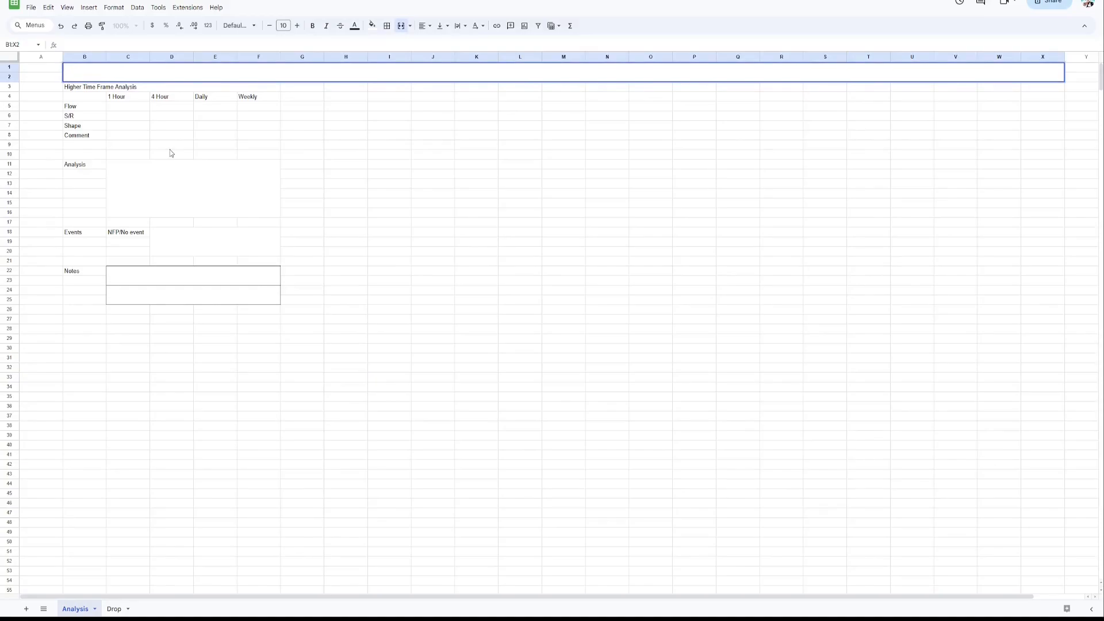
left_click(42, 77)
type("Date")
key("Return")
Merge cells A3:A28 into one tall cell and enter the date 05.08.2023 in it.
left_click(49, 126)
left_click_drag(41, 87, 46, 331)
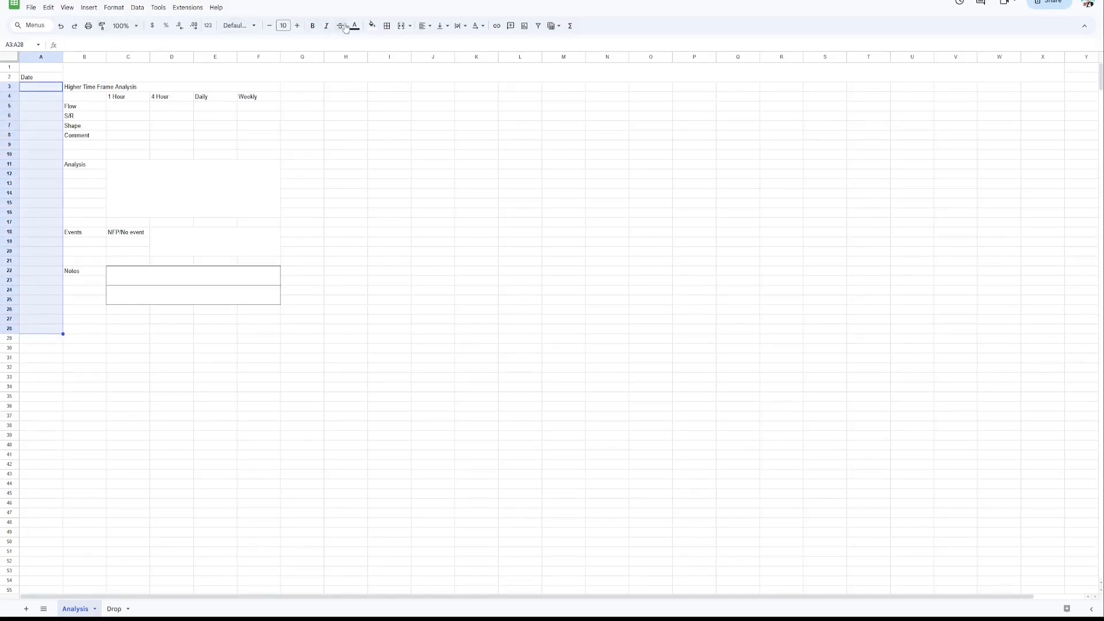
double_click(33, 177)
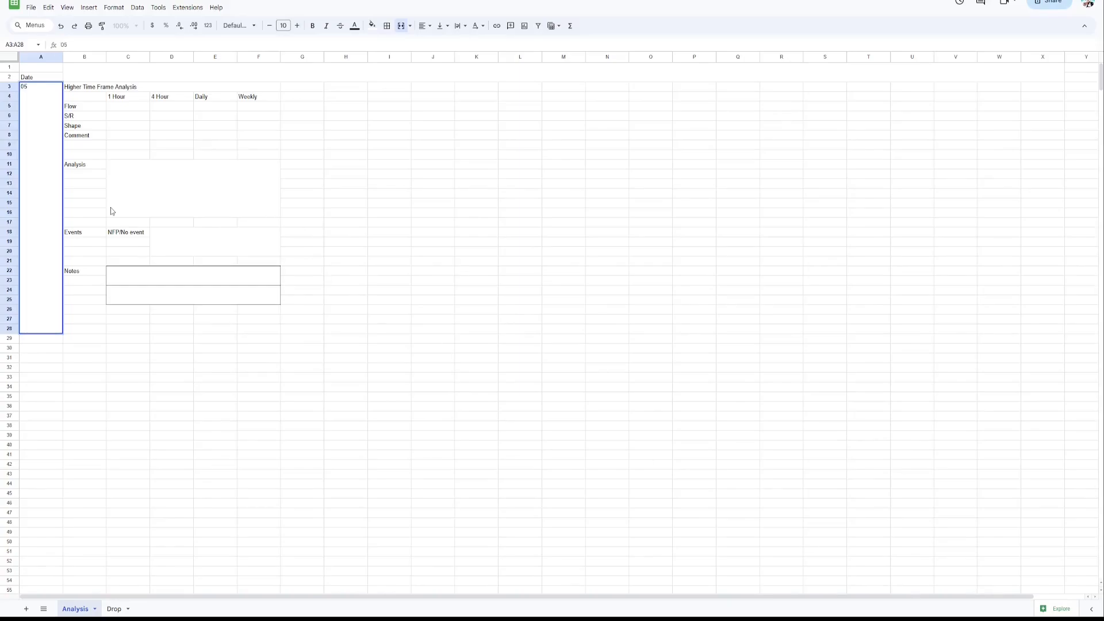
type("2023")
key("Return")
Center the date in A3:A28 horizontally and vertically and make it bold at font size 12.
left_click(441, 25)
left_click(454, 45)
left_click(422, 26)
left_click(426, 45)
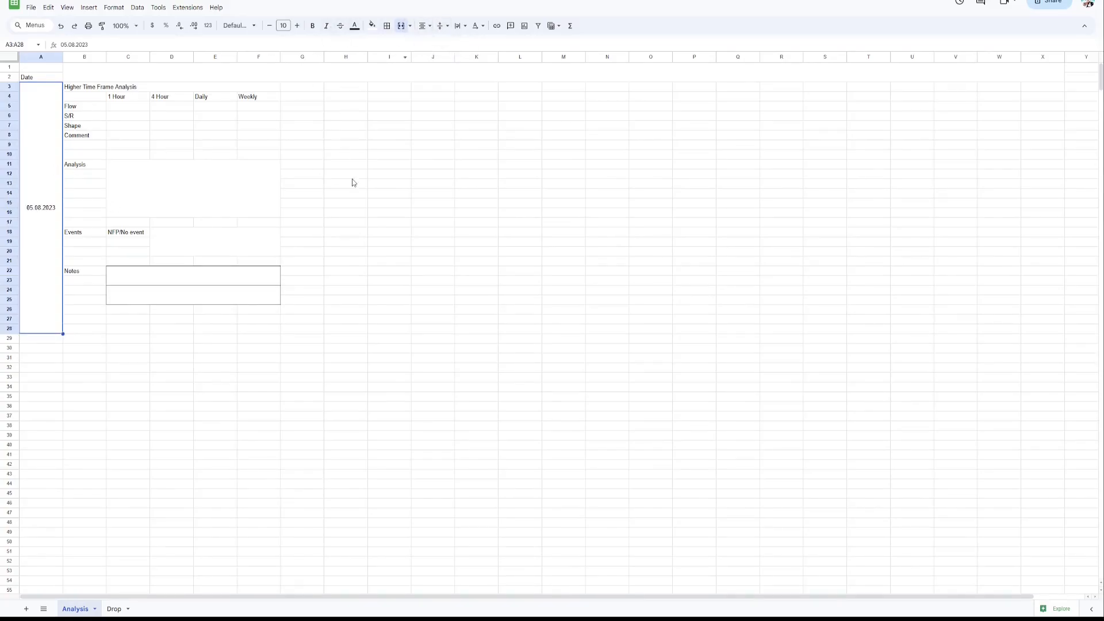
left_click(312, 25)
left_click(297, 25)
left_click(296, 25)
left_click(346, 154)
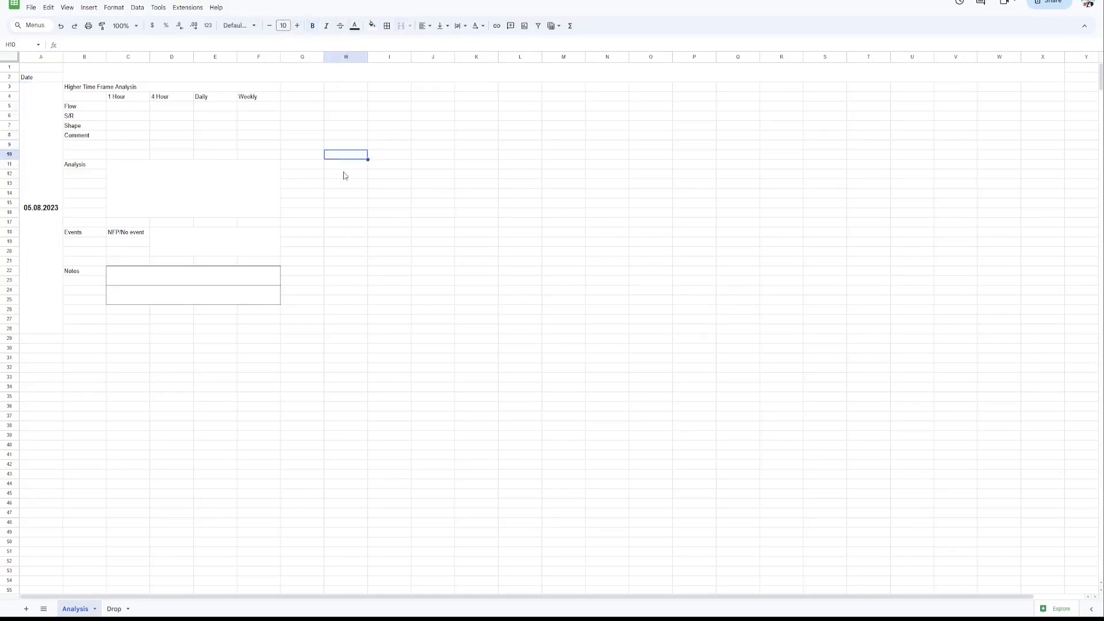
Enter a formula in the merged header B1:X2 that references the date cell A3.
double_click(304, 78)
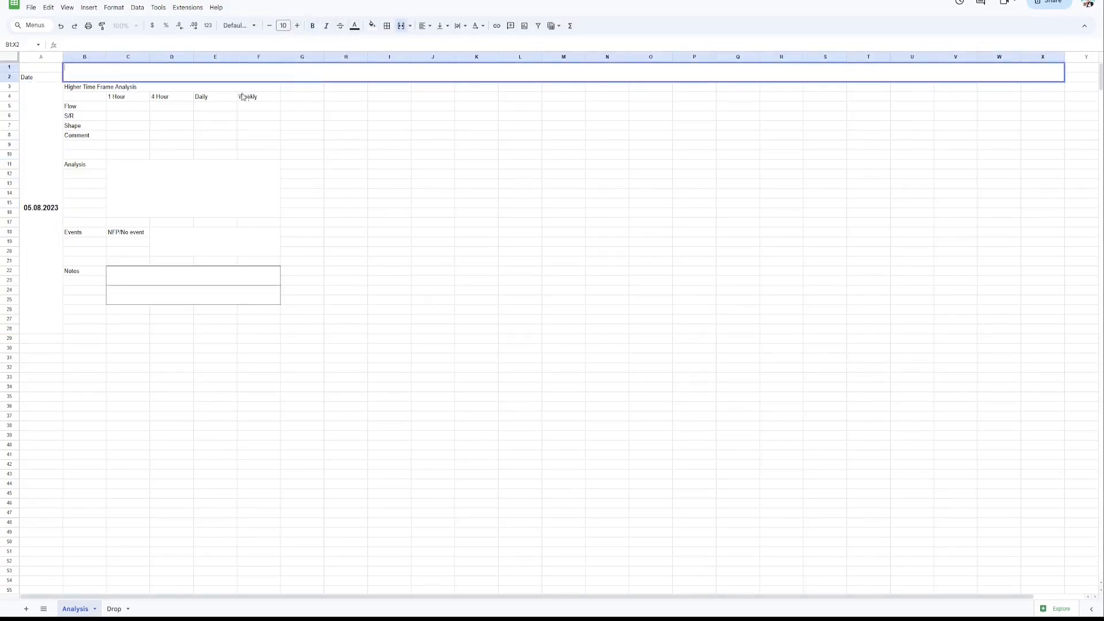
type("=")
left_click(43, 211)
key("Return")
Copy the formatting of the date cell A3 onto the header date in B1:X2.
left_click(43, 212)
left_click(101, 25)
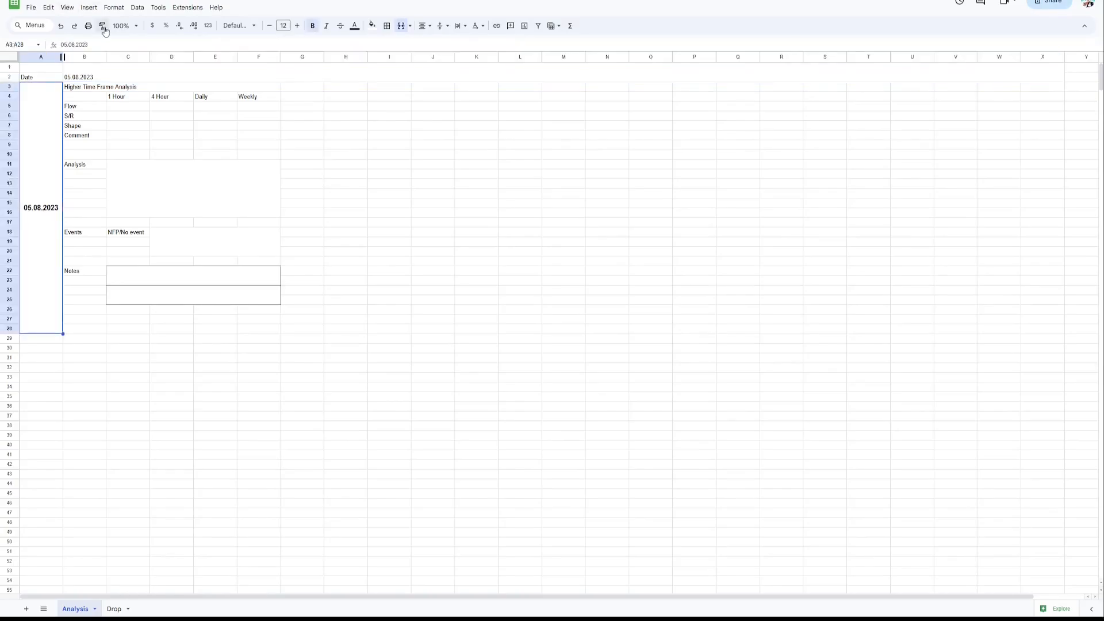
left_click(125, 77)
left_click(400, 185)
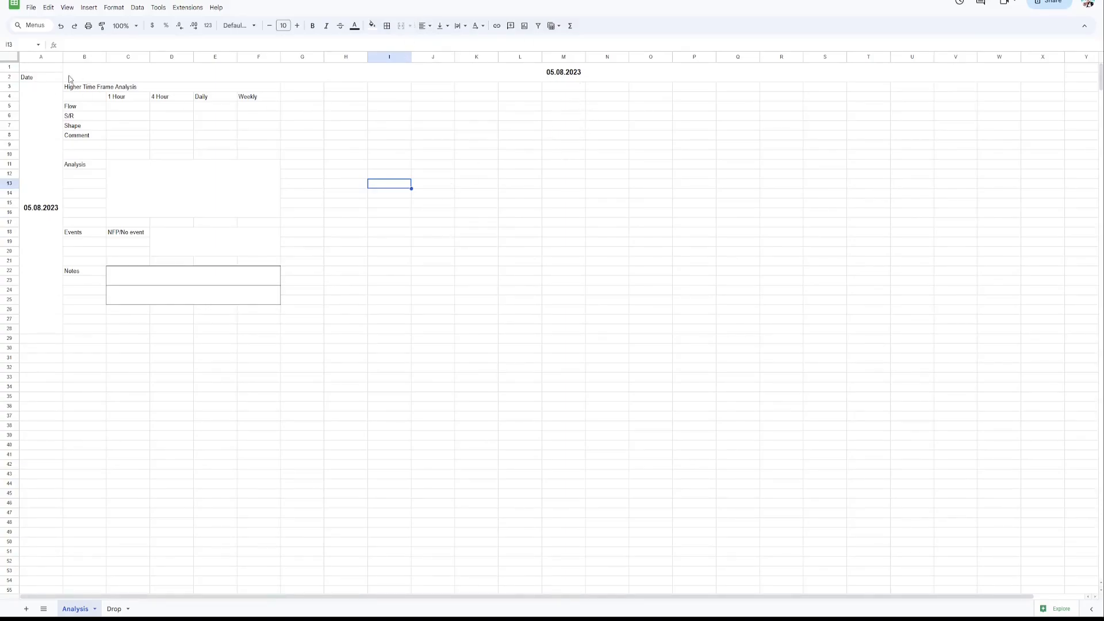
Merge cells A1:A2 into one cell for the Date label.
left_click_drag(52, 70, 53, 79)
left_click(402, 26)
left_click(463, 223)
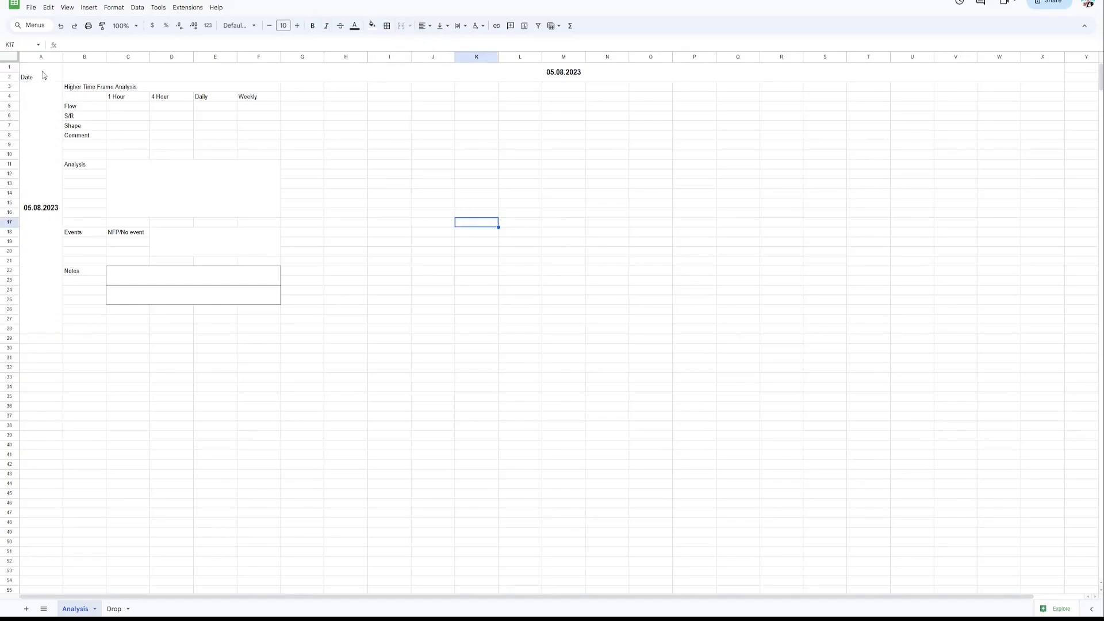
Fill the header B1:X2 with light magenta and color its date text blue.
left_click(85, 73)
left_click(372, 26)
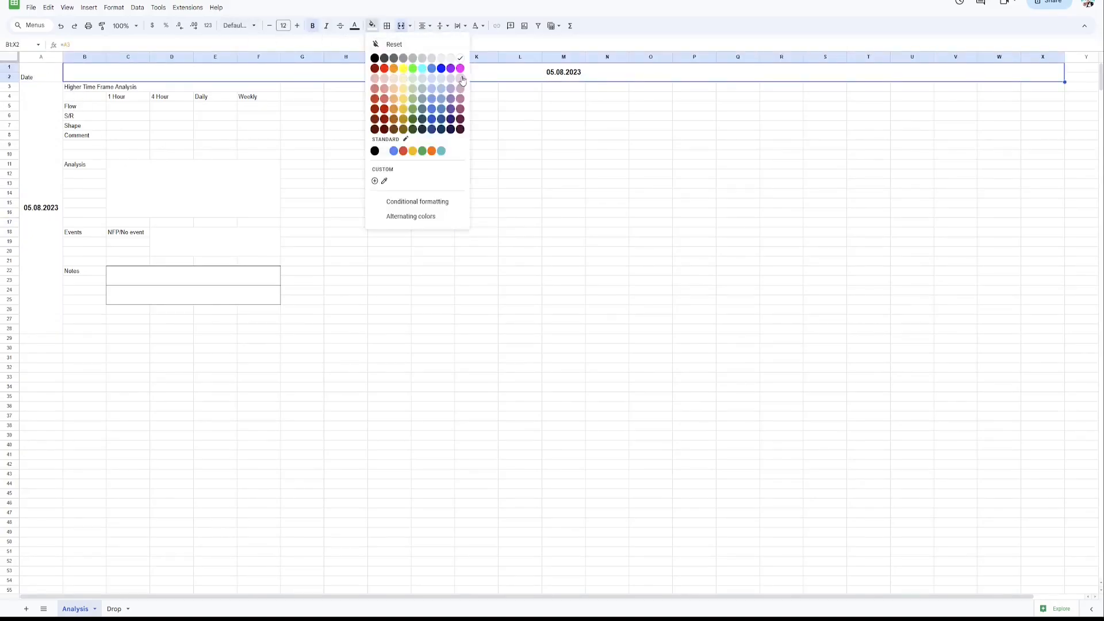
left_click(462, 82)
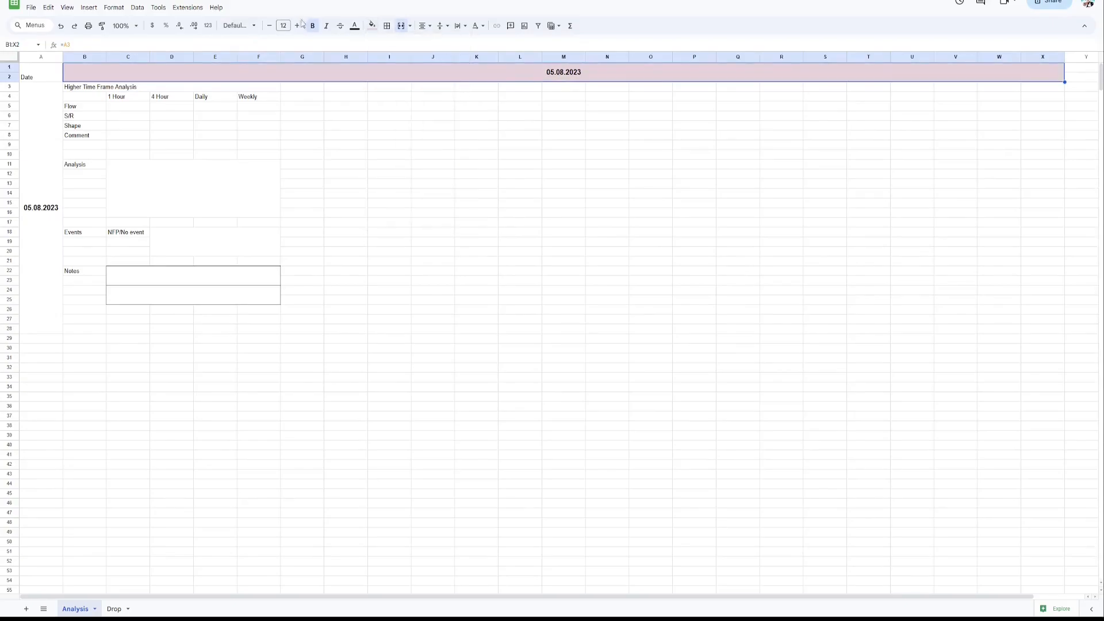
left_click(355, 26)
left_click(424, 69)
Fill the Date label cell A1:A2 with blue and make its text white.
left_click(48, 81)
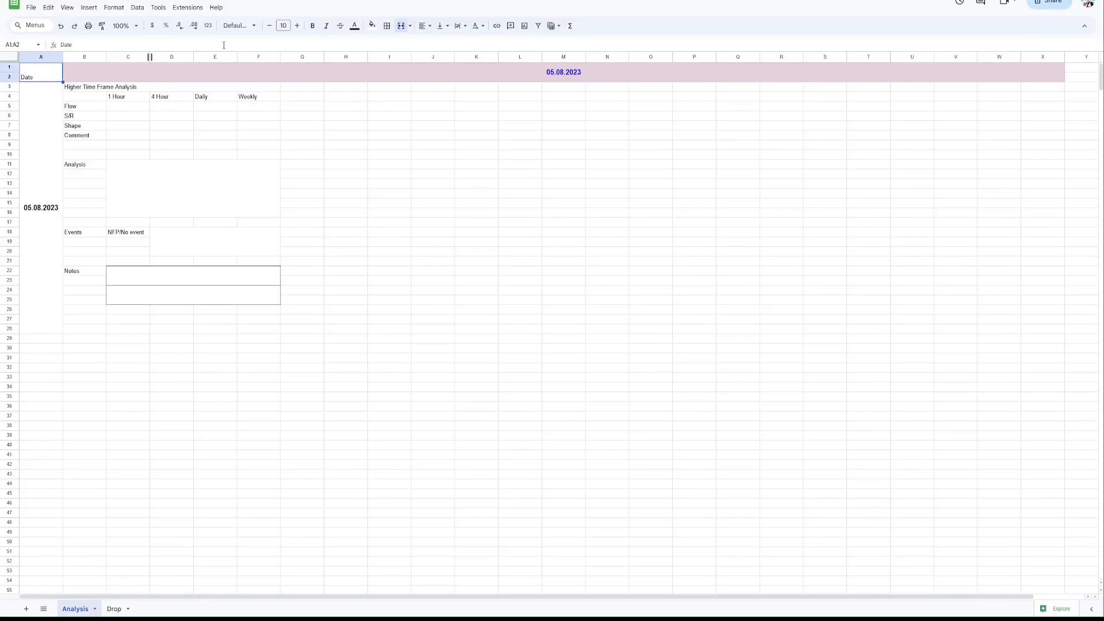
left_click(371, 26)
left_click(442, 74)
left_click(354, 26)
left_click(443, 81)
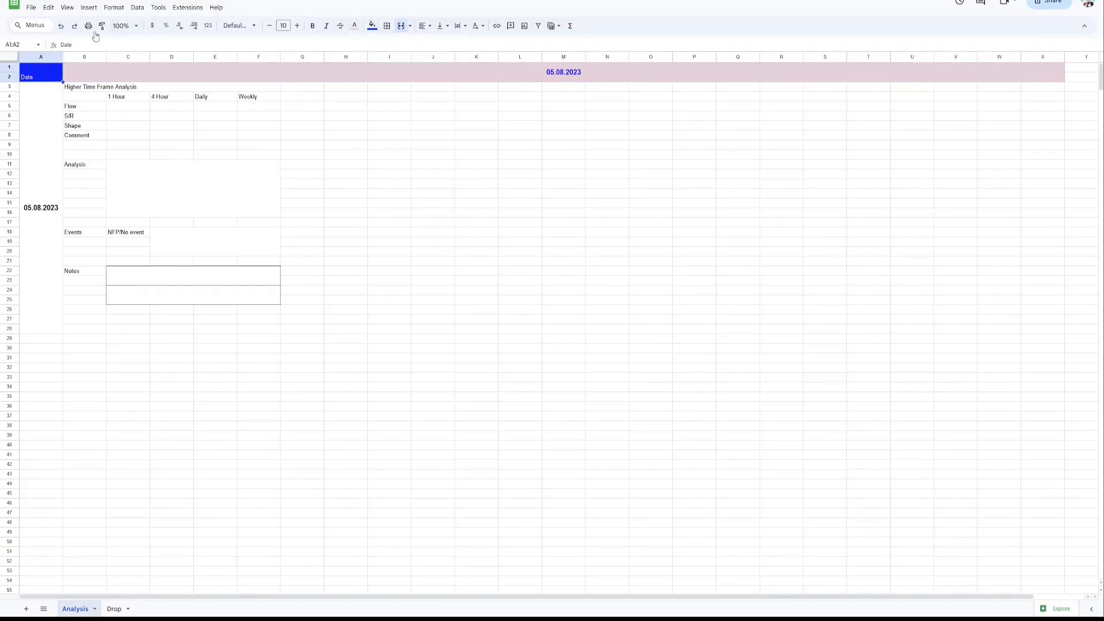
Center the Date label horizontally and vertically in A1:A2 and make it bold at font size 12.
left_click(424, 26)
left_click(439, 42)
left_click(440, 25)
left_click(454, 42)
left_click(417, 240)
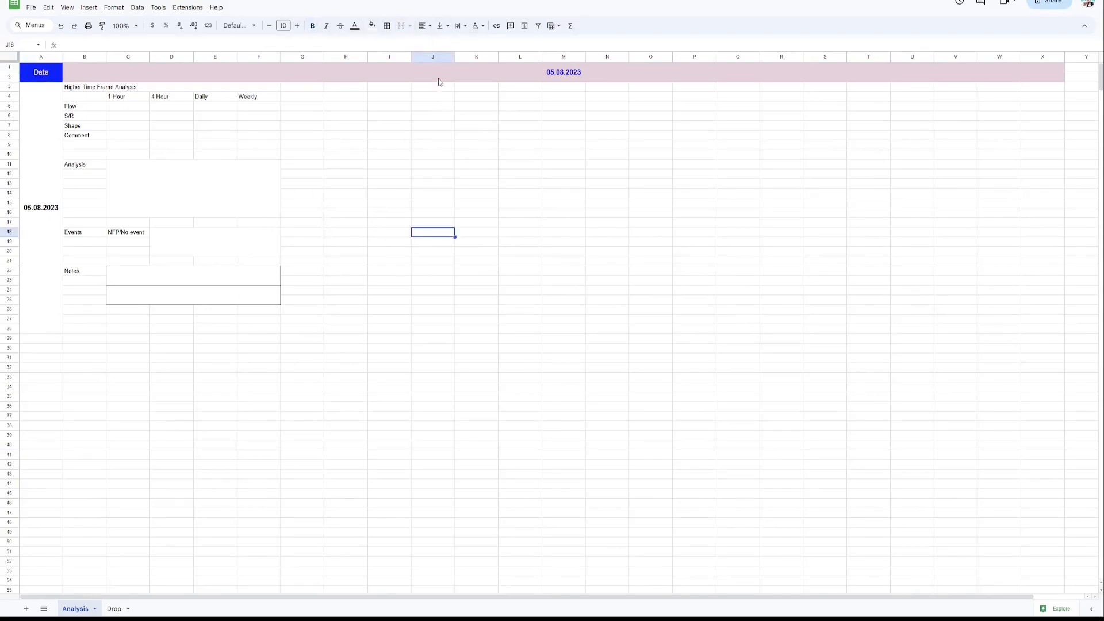
Copy the header's light magenta and blue text formatting onto the date cell A3:A28.
left_click(439, 80)
left_click(102, 25)
left_click(46, 172)
left_click(476, 391)
Copy the Date label's blue formatting onto the Higher Time Frame Analysis title in B3:F3.
left_click(96, 89)
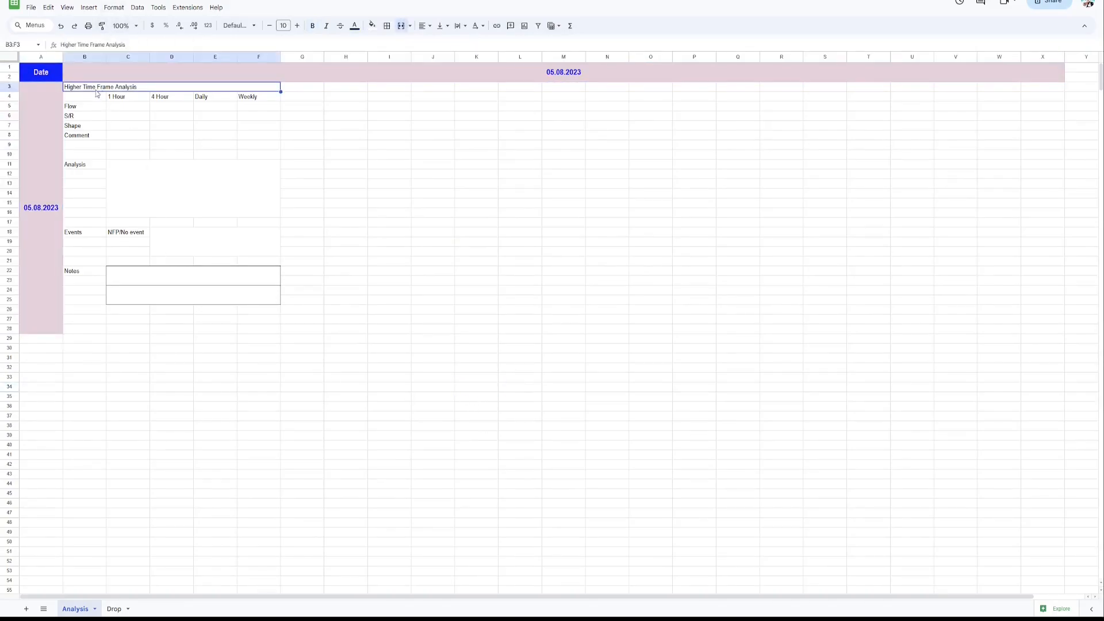
left_click(51, 73)
left_click(102, 25)
left_click(102, 89)
left_click(345, 194)
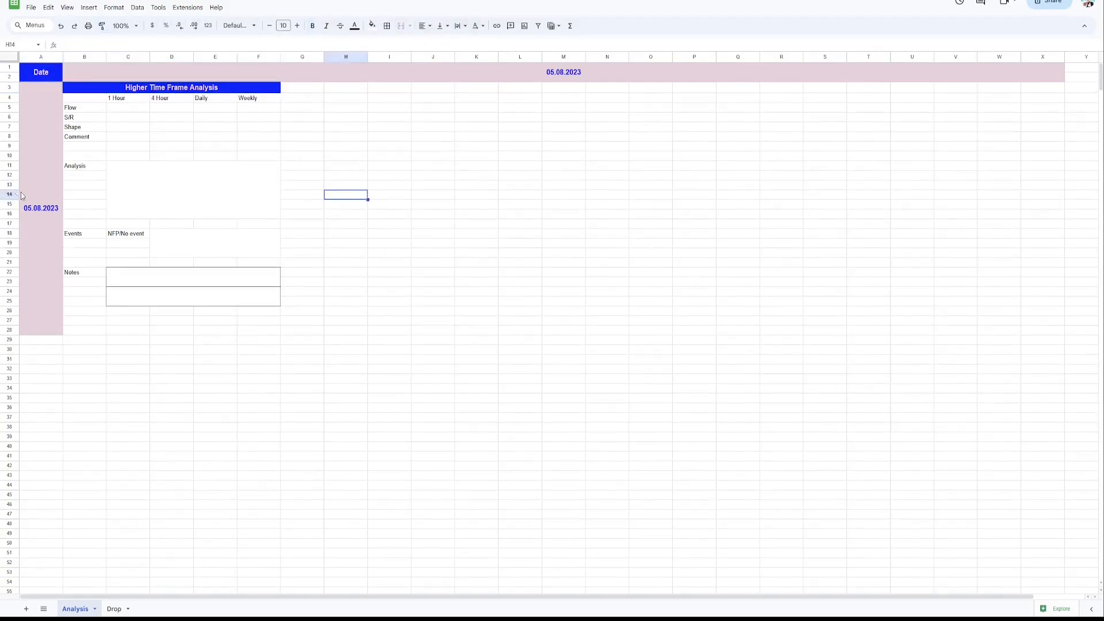
Fill the time-frame headers in C4:F4 with light purple and make them bold and centered.
left_click_drag(117, 99, 251, 102)
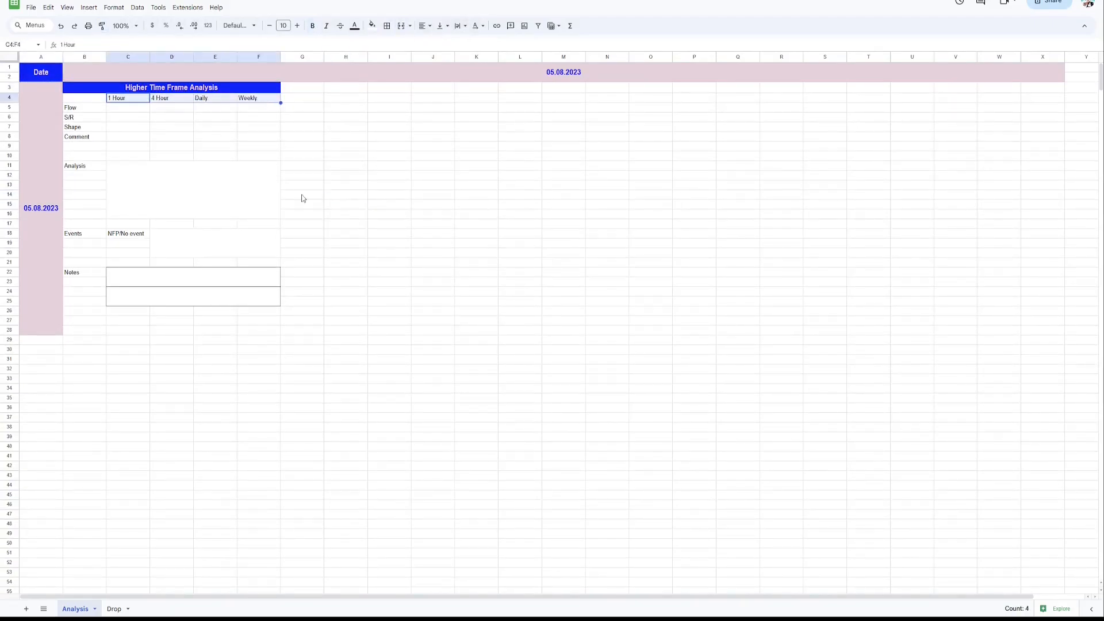
left_click(372, 29)
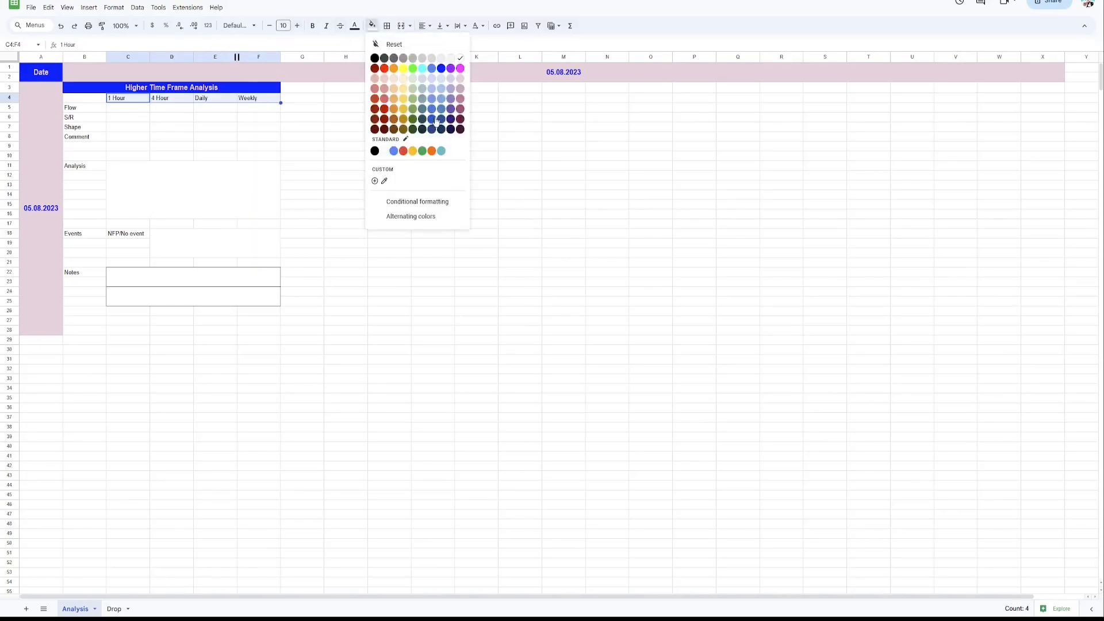
left_click(451, 79)
left_click(313, 26)
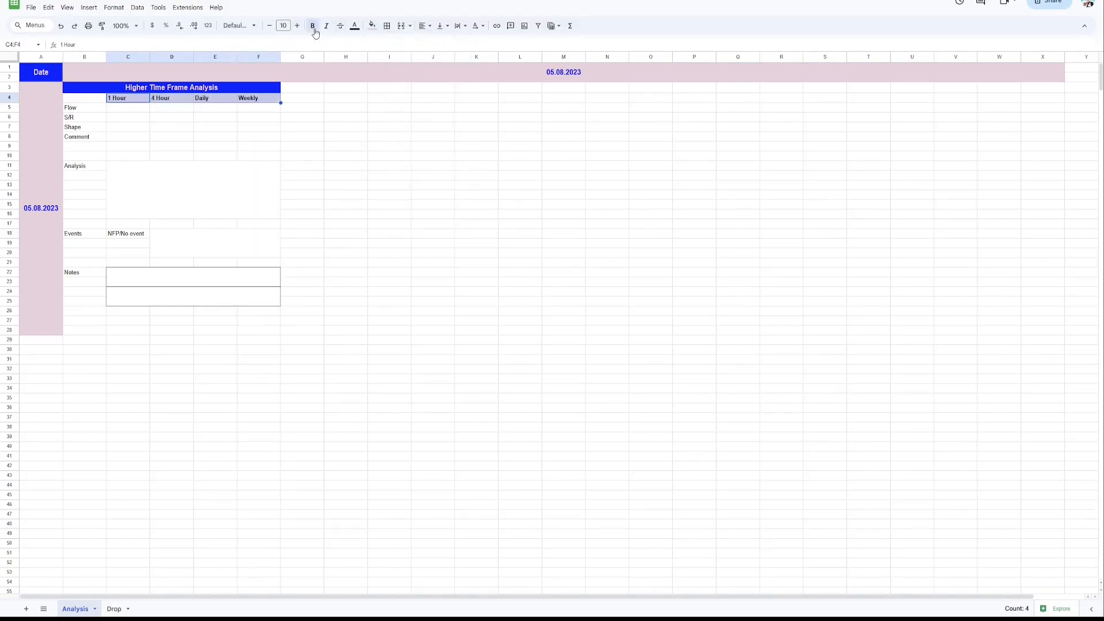
left_click(425, 25)
left_click(438, 44)
left_click(433, 116)
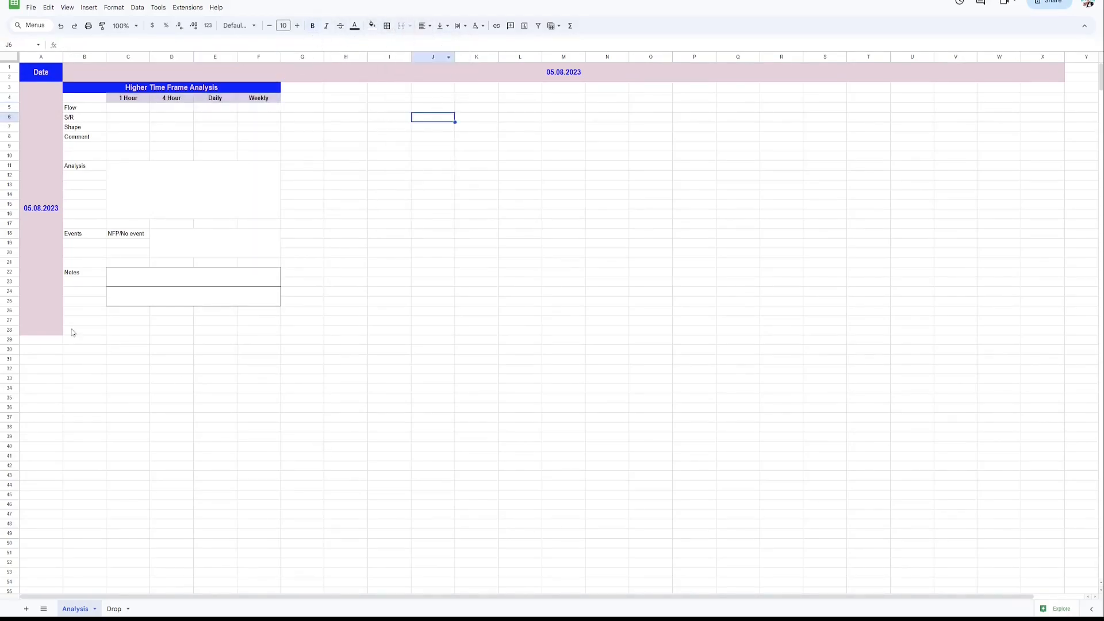
Make the row labels Flow, S/R, Shape and Comment in B5:B8 bold and italic.
left_click_drag(82, 109, 85, 141)
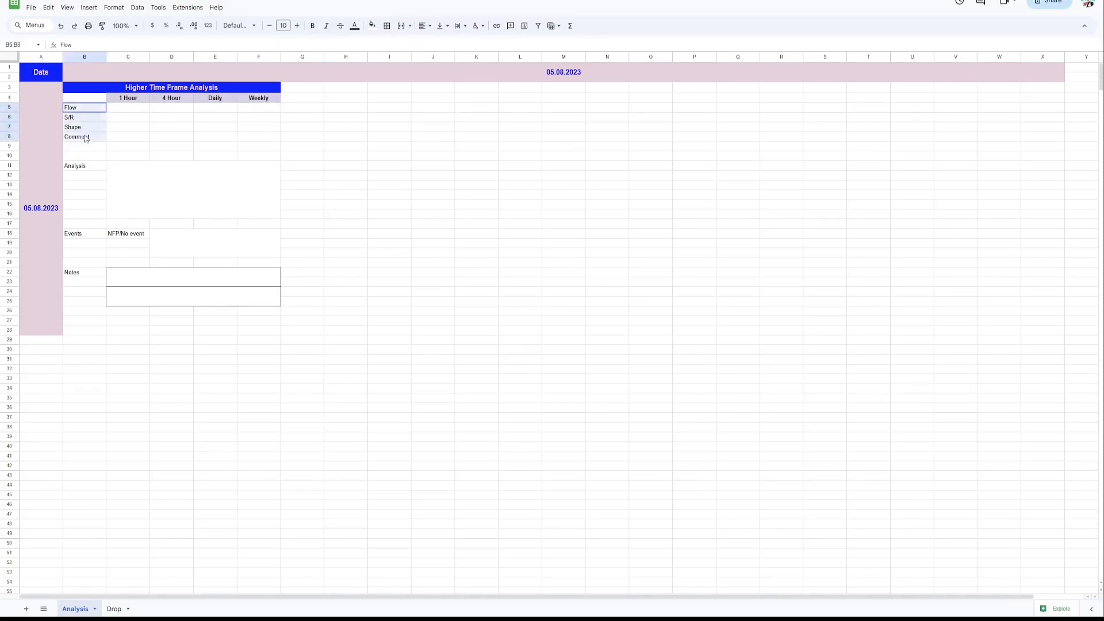
left_click(326, 26)
left_click(313, 27)
left_click(397, 204)
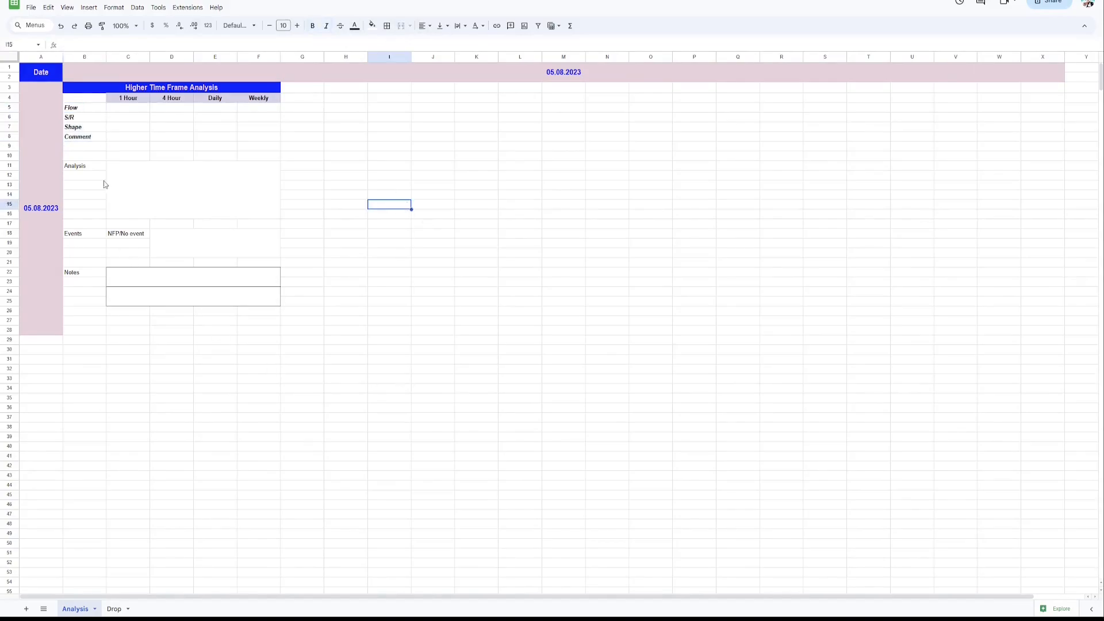
Try copying the Higher Time Frame Analysis title's formatting onto the Analysis label in B11, then undo it.
left_click(88, 169)
left_click(86, 88)
left_click(102, 26)
left_click(84, 166)
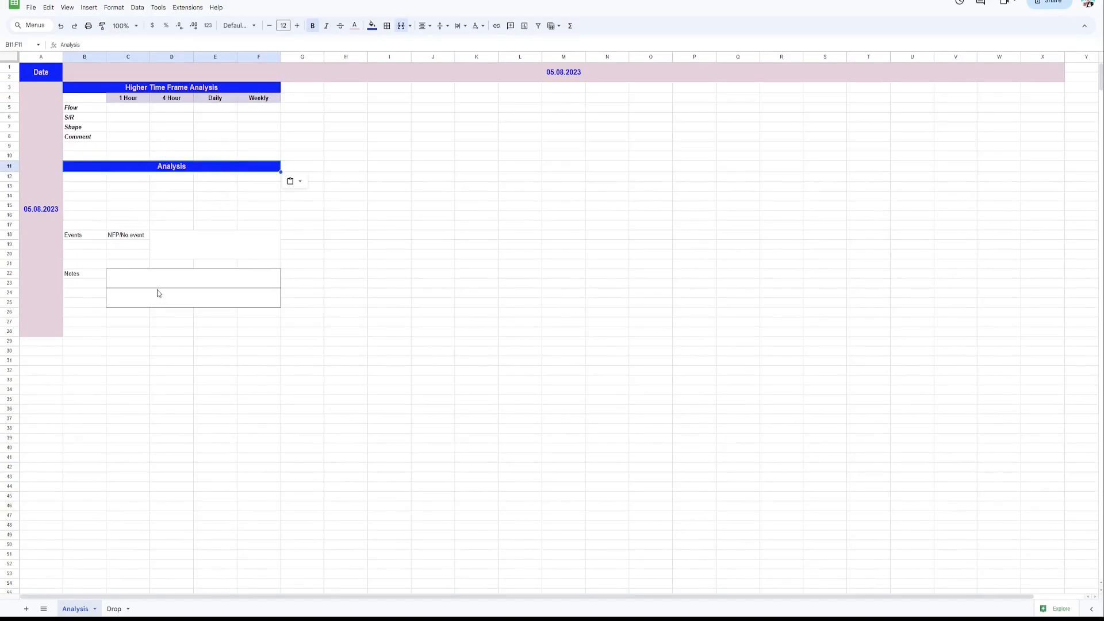
key("ctrl+z")
left_click(92, 198)
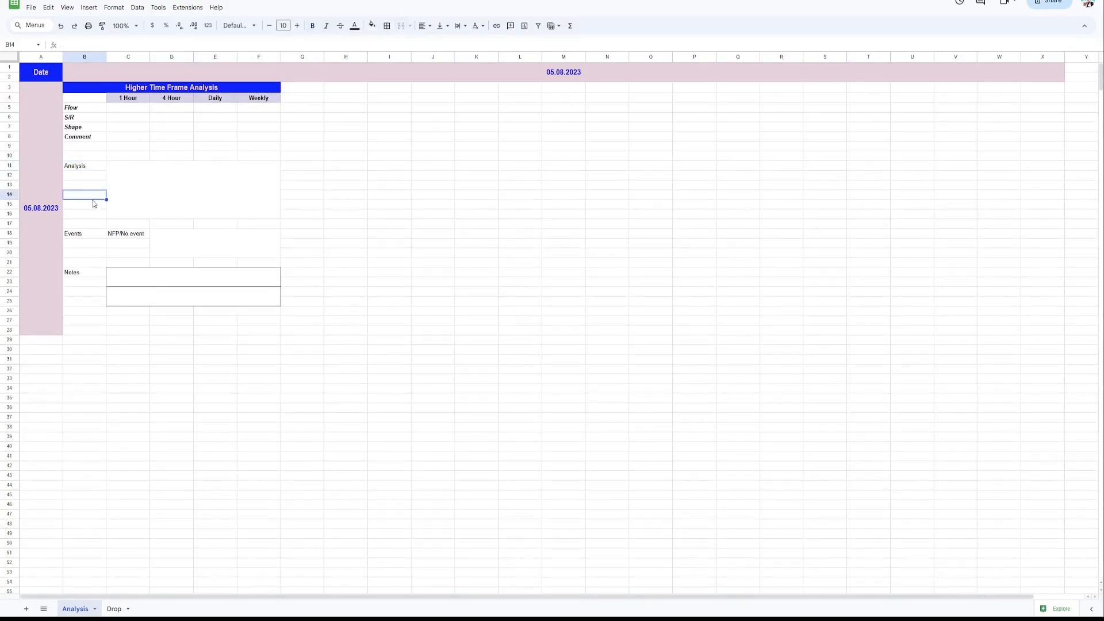
Copy the Date label's formatting onto the Analysis label in B11 and unmerge the resulting B11:B12 cell.
left_click(49, 78)
left_click(102, 26)
left_click(86, 166)
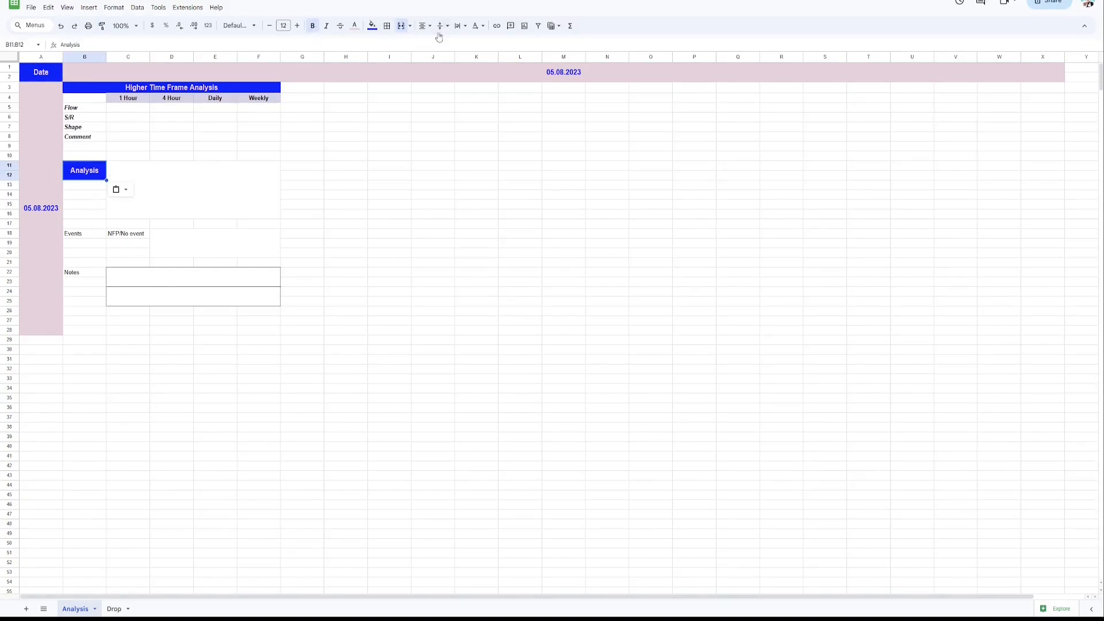
left_click(402, 27)
left_click(388, 235)
Remove the blue fill from B12 by copying the formatting of a blank cell onto it.
left_click(97, 177)
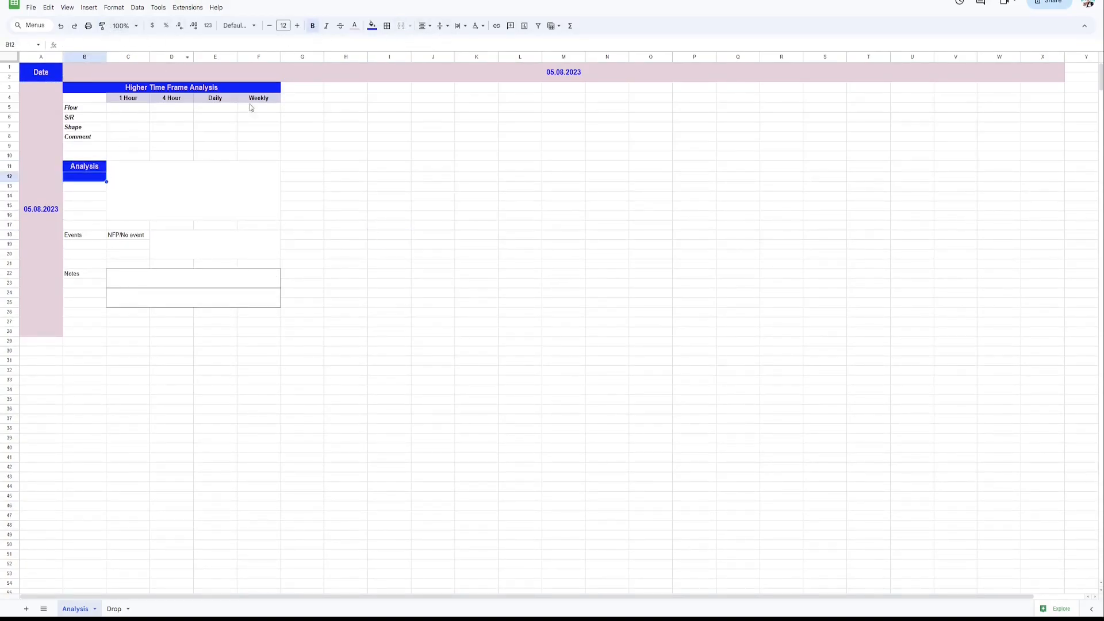
left_click(317, 179)
left_click(101, 25)
left_click(99, 177)
left_click(401, 276)
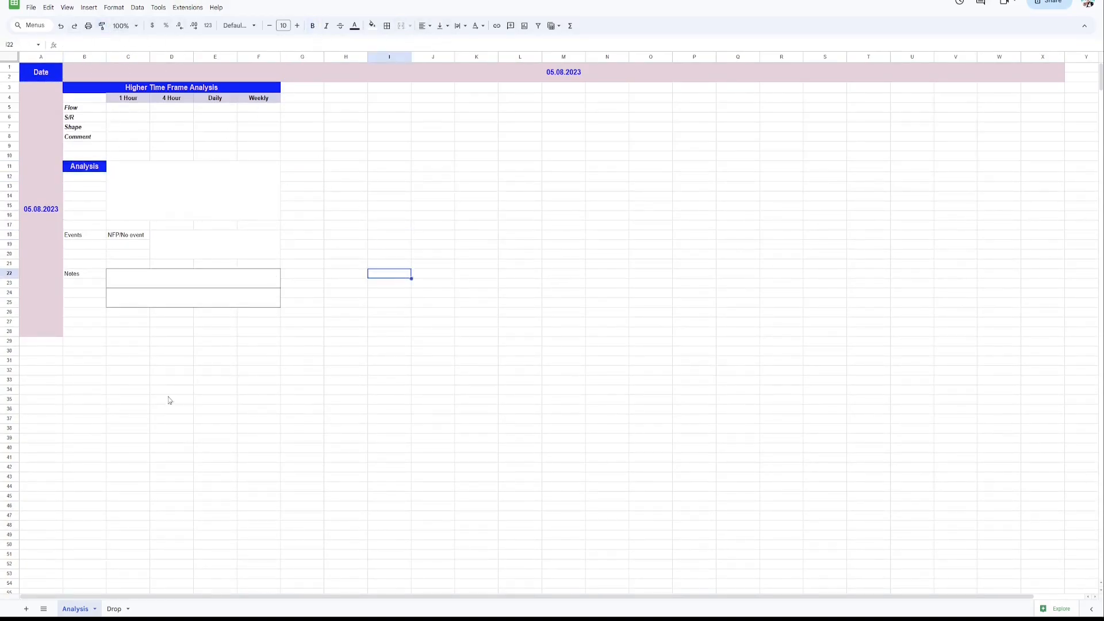
Copy the Analysis label's formatting onto the Events label in B18 and the Notes label in B22.
left_click(88, 167)
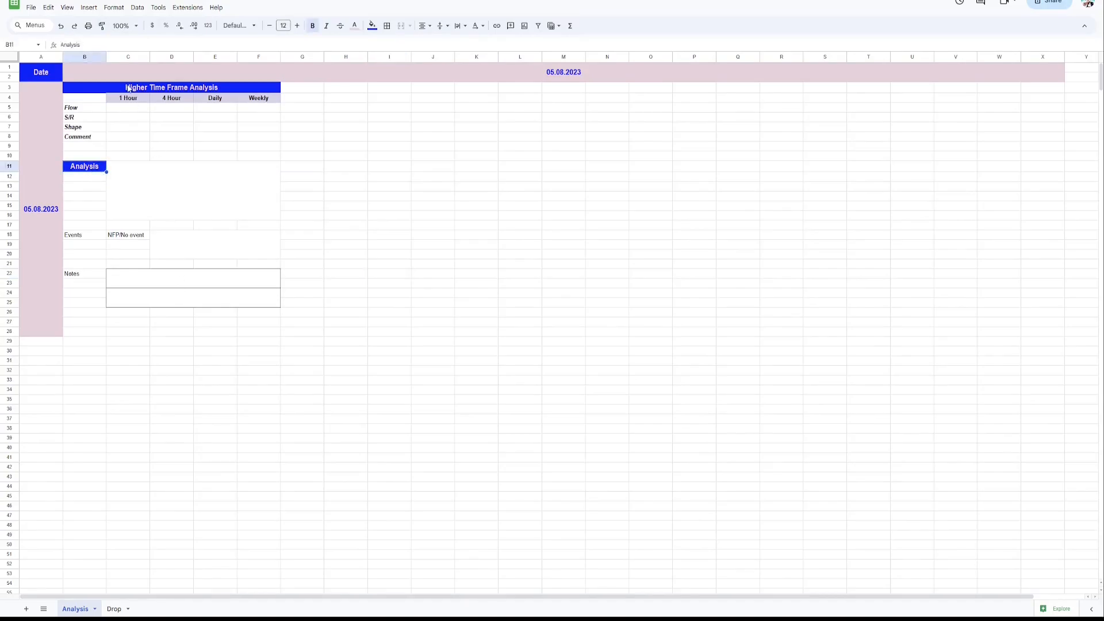
left_click(102, 26)
left_click(74, 237)
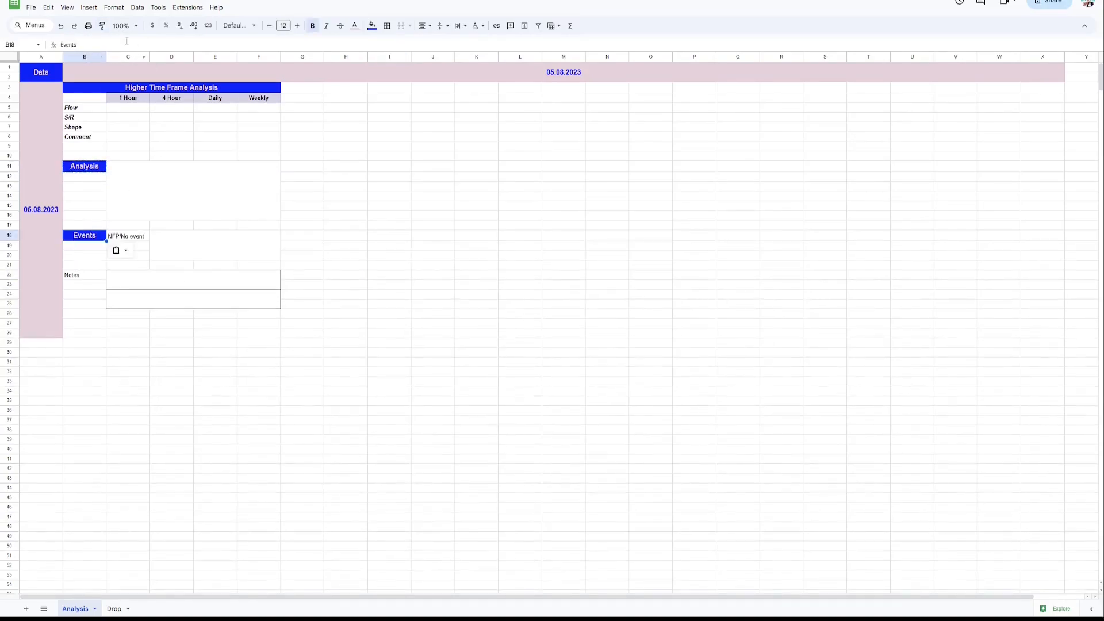
left_click(102, 27)
left_click(92, 275)
left_click(302, 343)
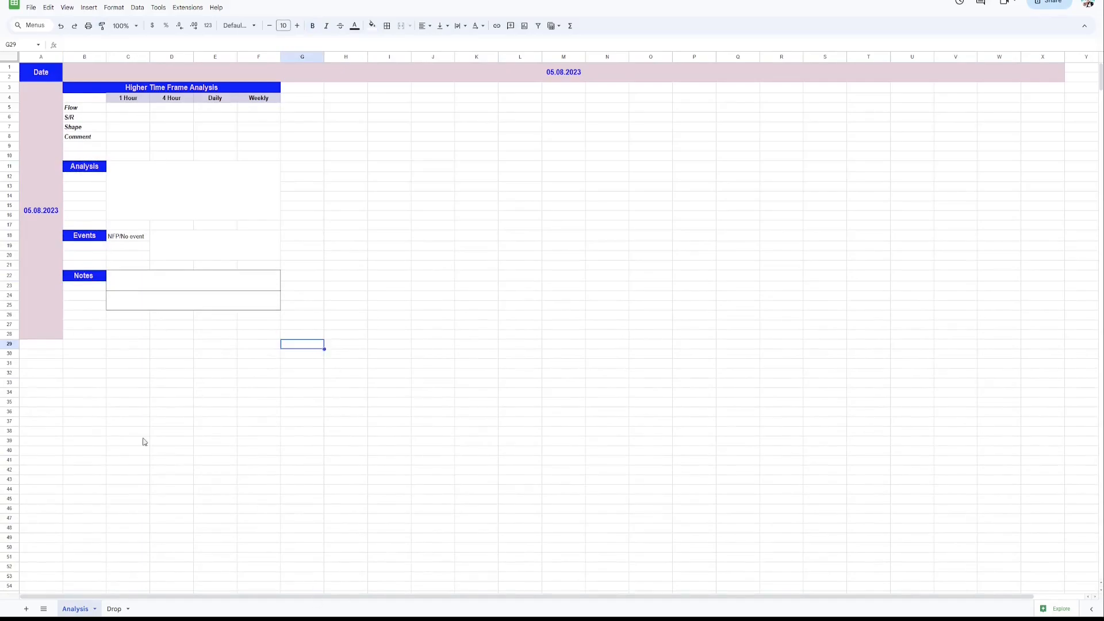
Give the NFP/No event cell C18 a light blue fill and red text.
left_click(138, 242)
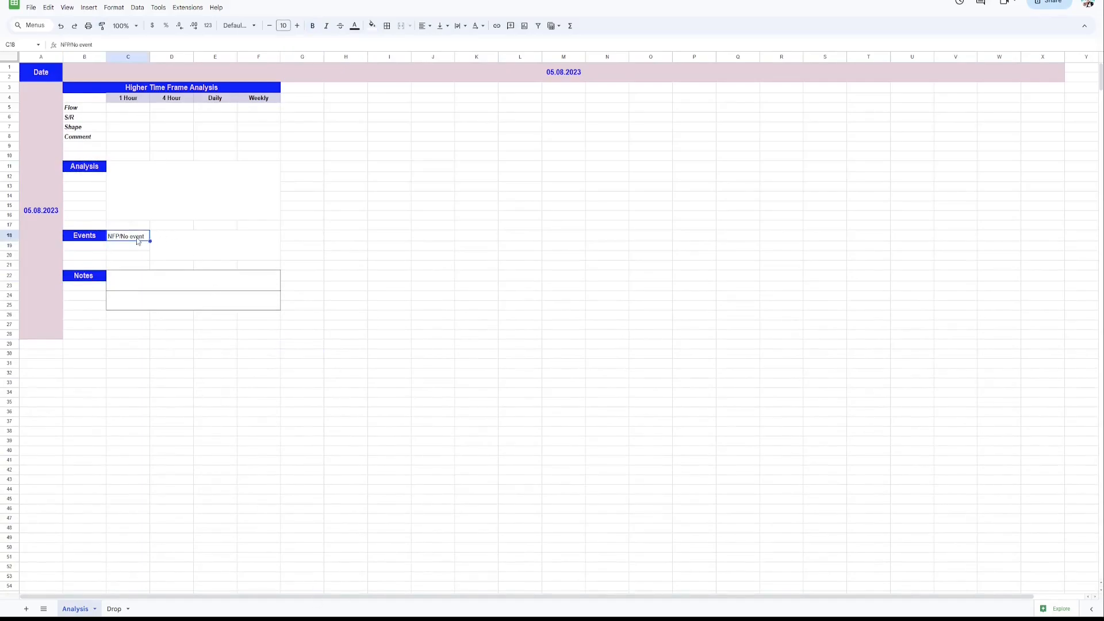
left_click(373, 26)
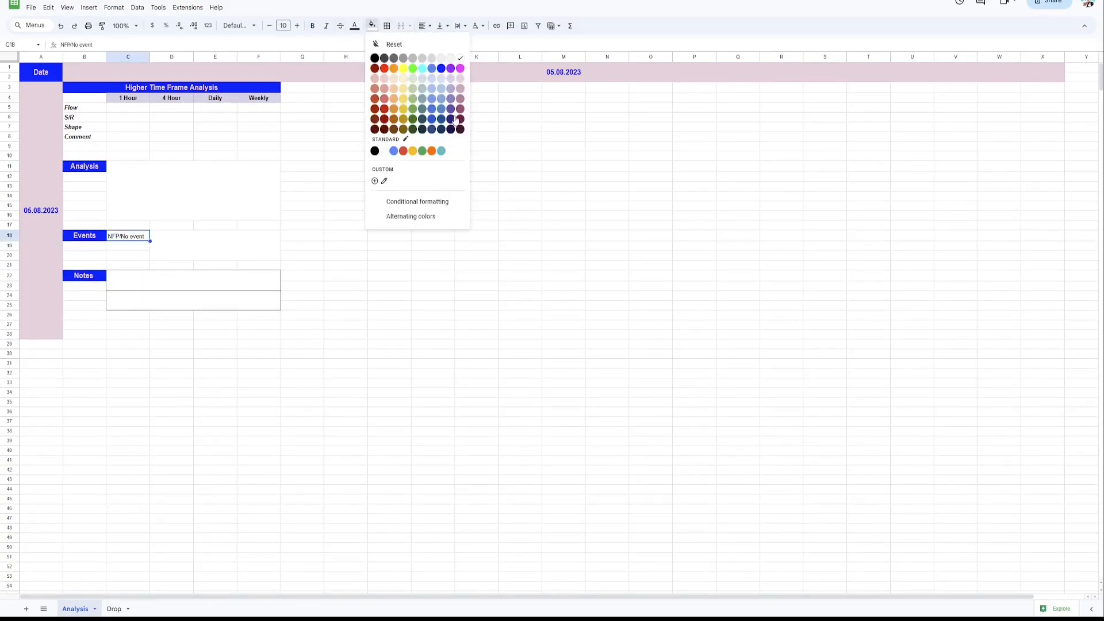
left_click(441, 79)
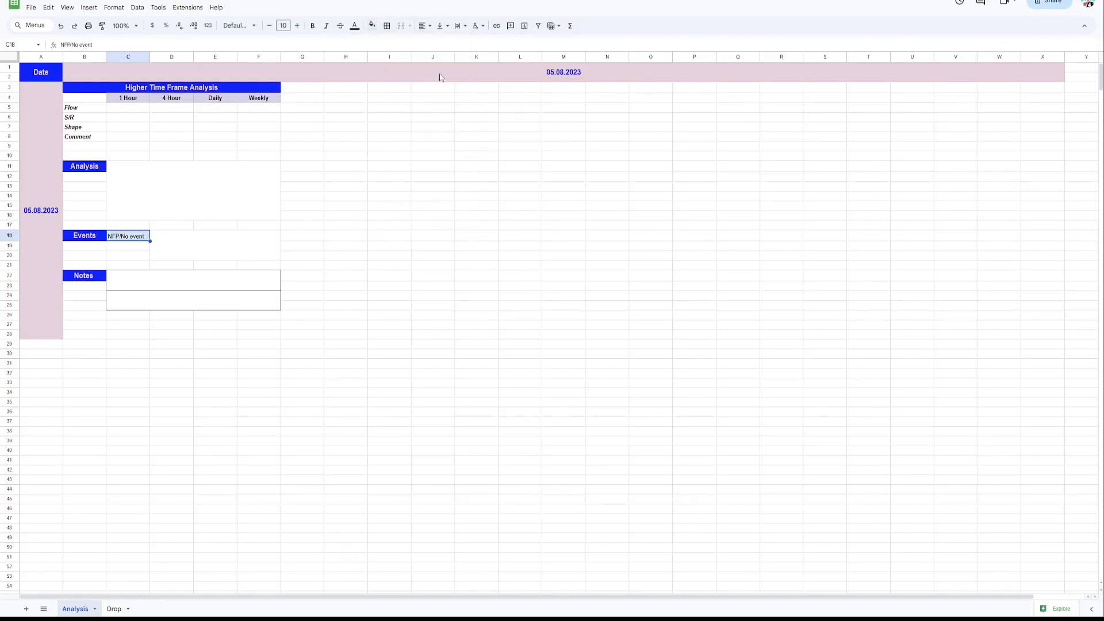
left_click(355, 28)
left_click(366, 69)
left_click(385, 336)
Enter "Trade after the NY open. Weekend Bank crash or something...." in the merged Events cell D18:F20.
left_click(171, 246)
double_click(171, 248)
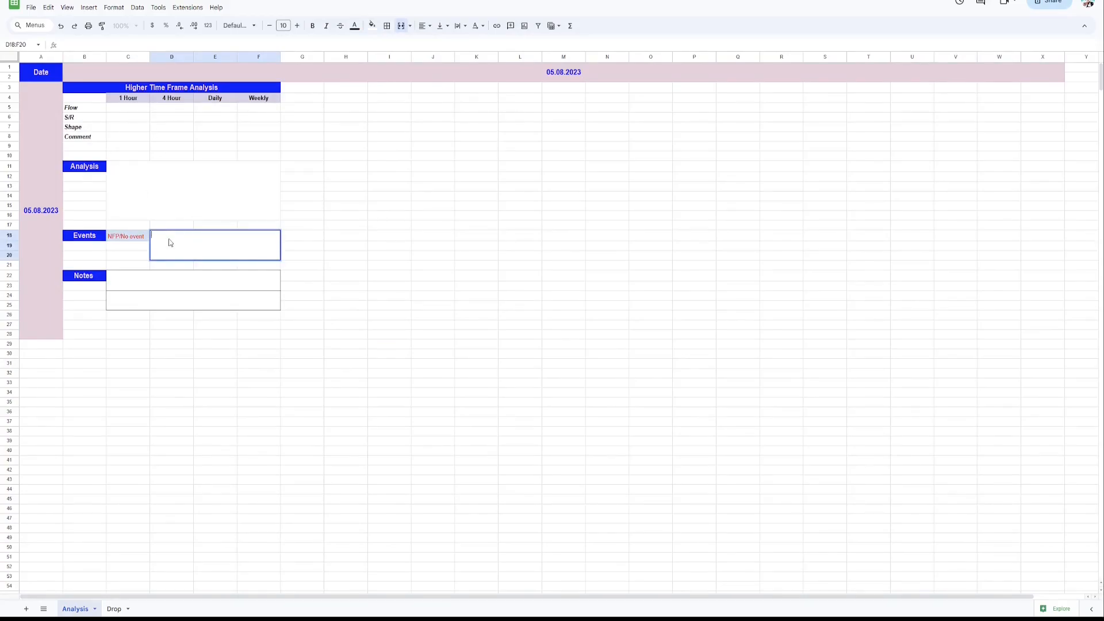
type("Trade after the NY open.")
key("Return")
double_click(208, 251)
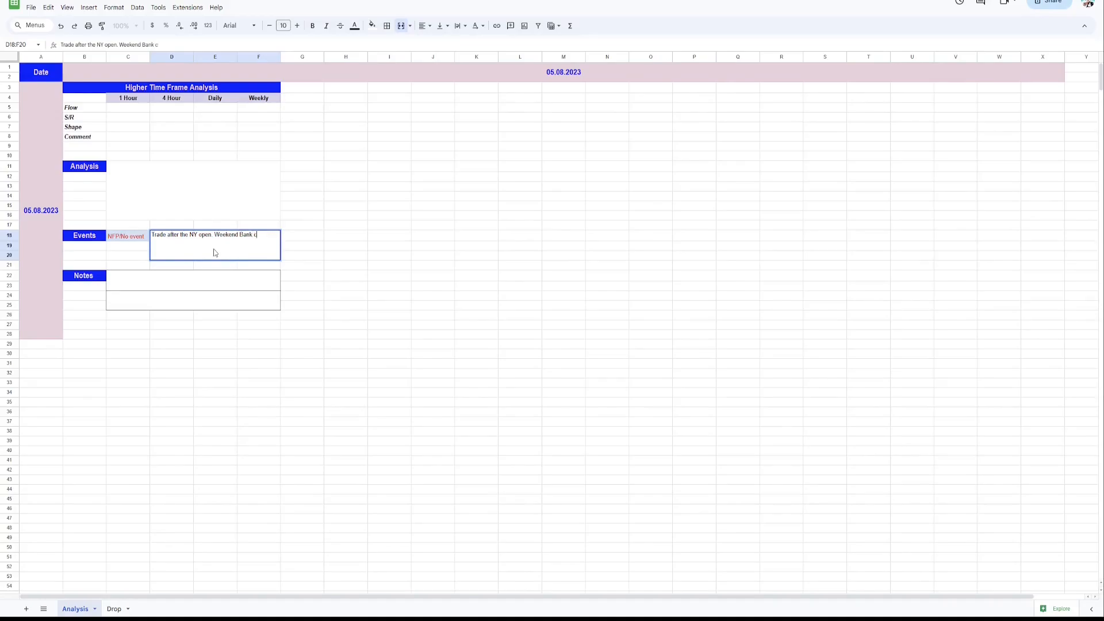
type("or something....")
key("Return")
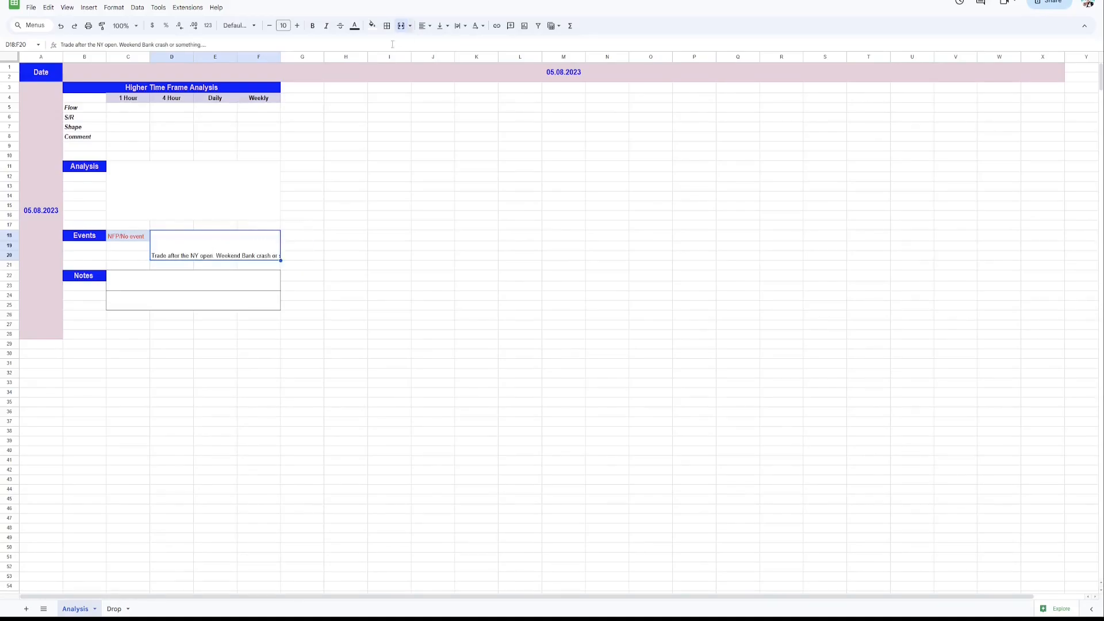
Turn on text wrapping for the event comment in D18:F20.
left_click(459, 25)
left_click(472, 44)
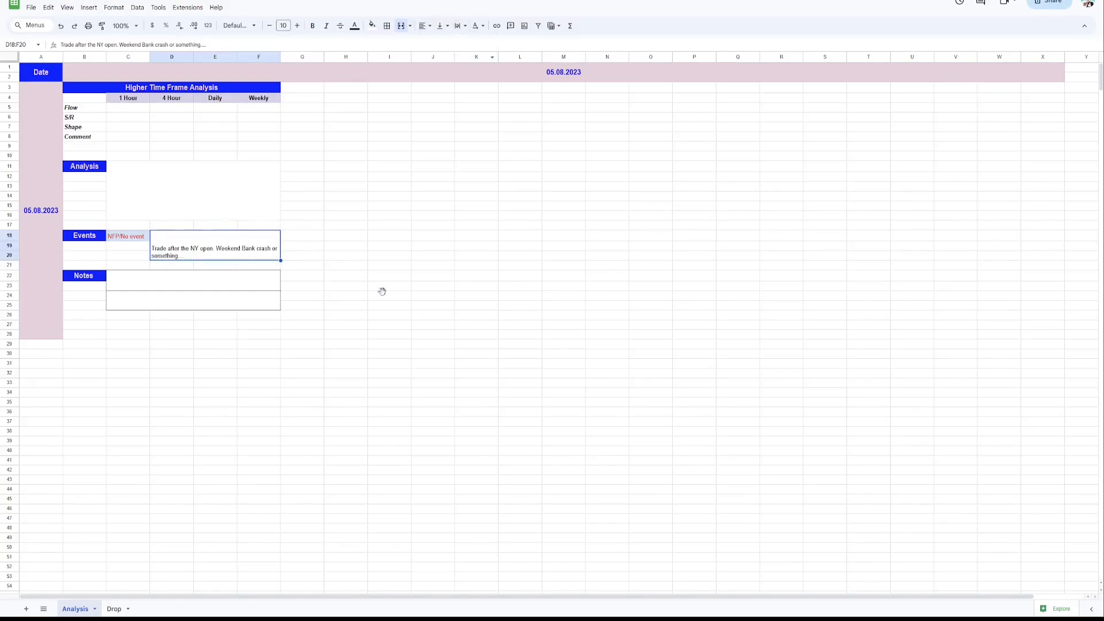
left_click(384, 296)
Align the event comment in D18:F20 vertically to the middle.
left_click(440, 26)
left_click(457, 44)
left_click(441, 26)
left_click(458, 45)
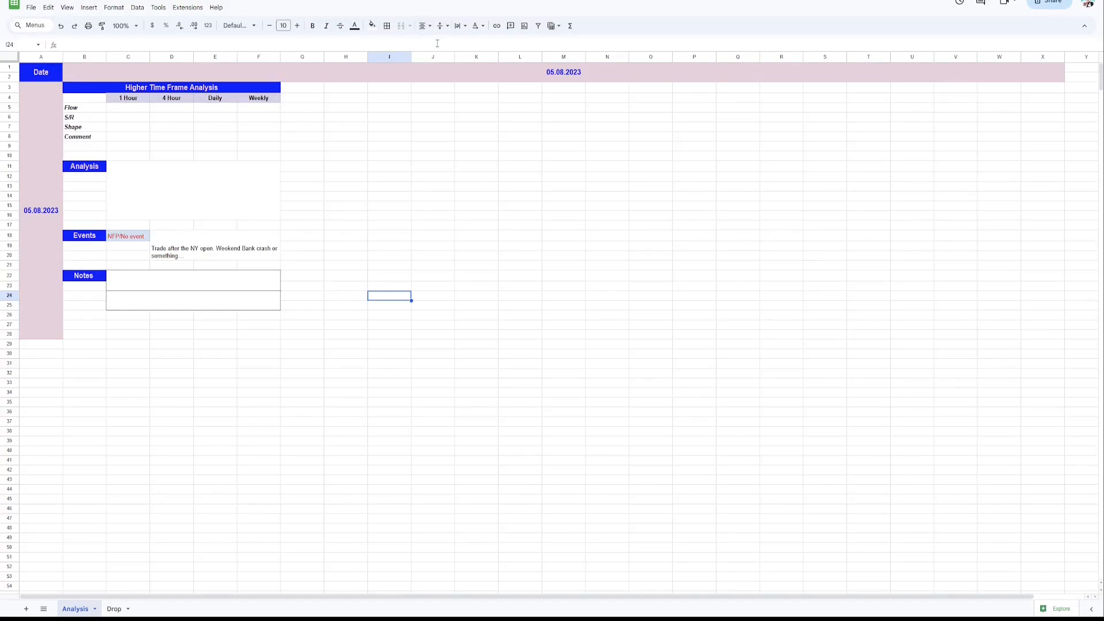
left_click(440, 28)
left_click(444, 44)
left_click(259, 249)
left_click(440, 26)
left_click(445, 44)
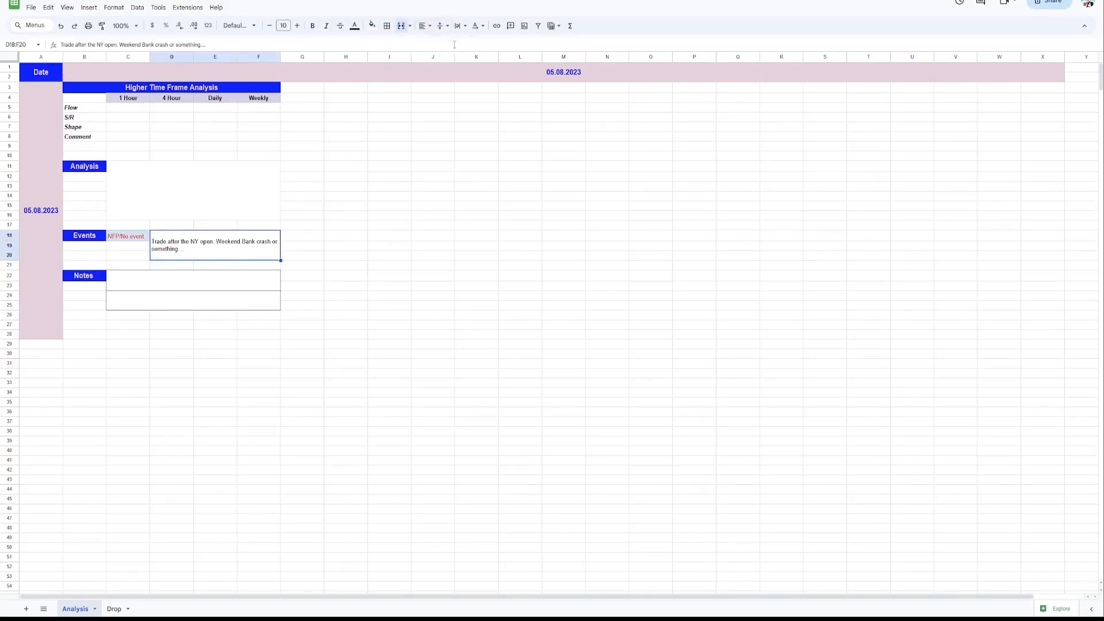
left_click(402, 345)
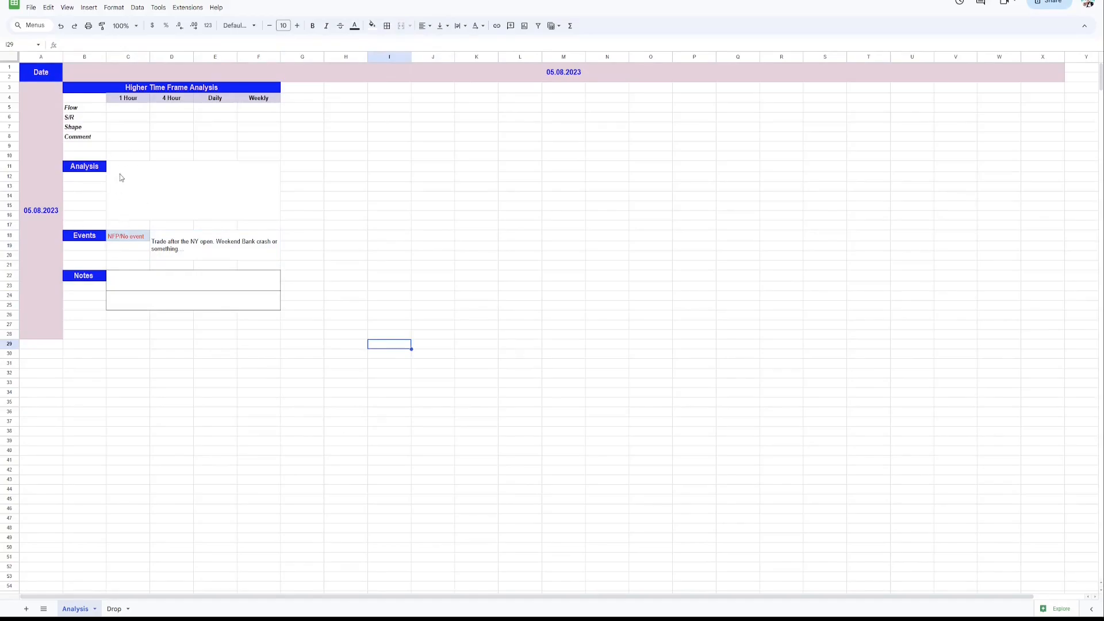
Add an outer border around the merged Analysis box C11:F16.
left_click(168, 188)
left_click(386, 25)
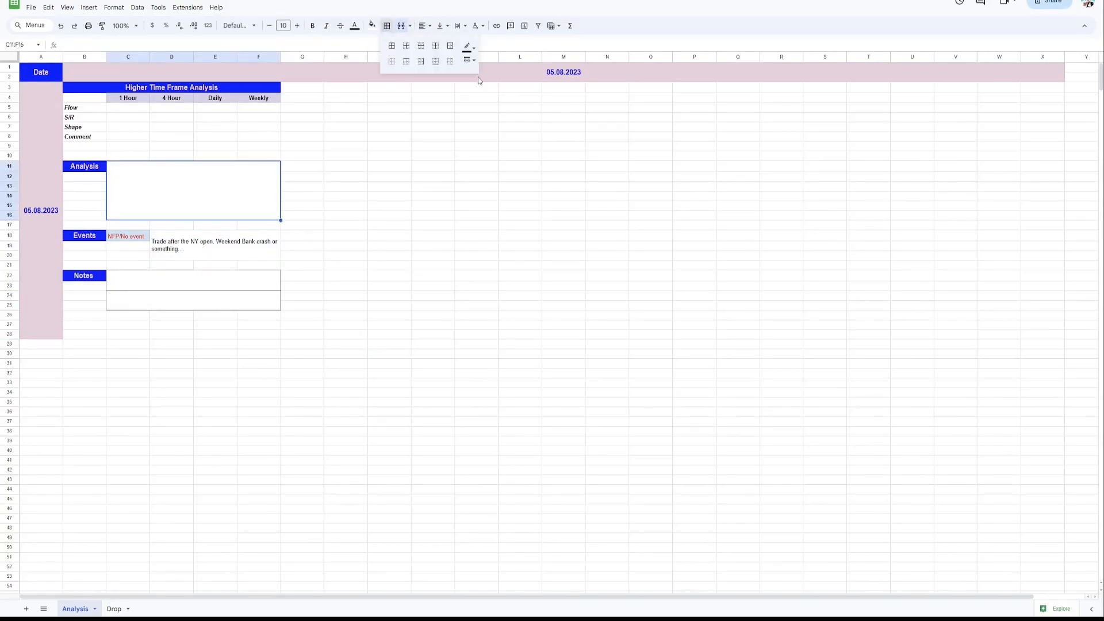
left_click(432, 175)
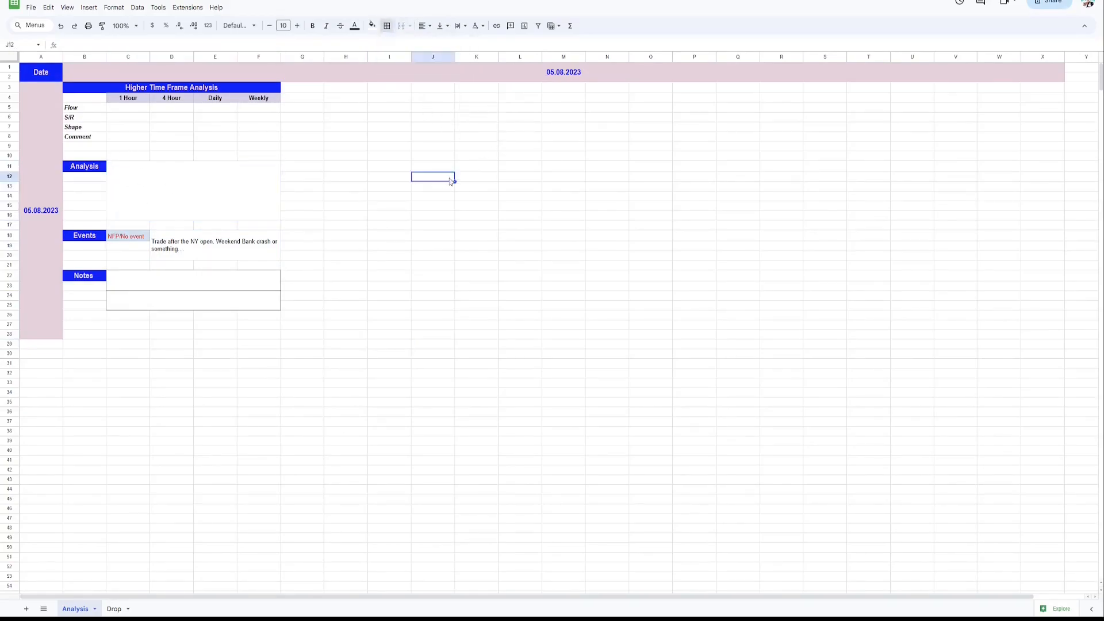
left_click(231, 197)
left_click(387, 25)
left_click(450, 45)
left_click(344, 266)
Insert one row above row 10, between the higher time frame table and the Analysis section.
left_click_drag(88, 100, 277, 157)
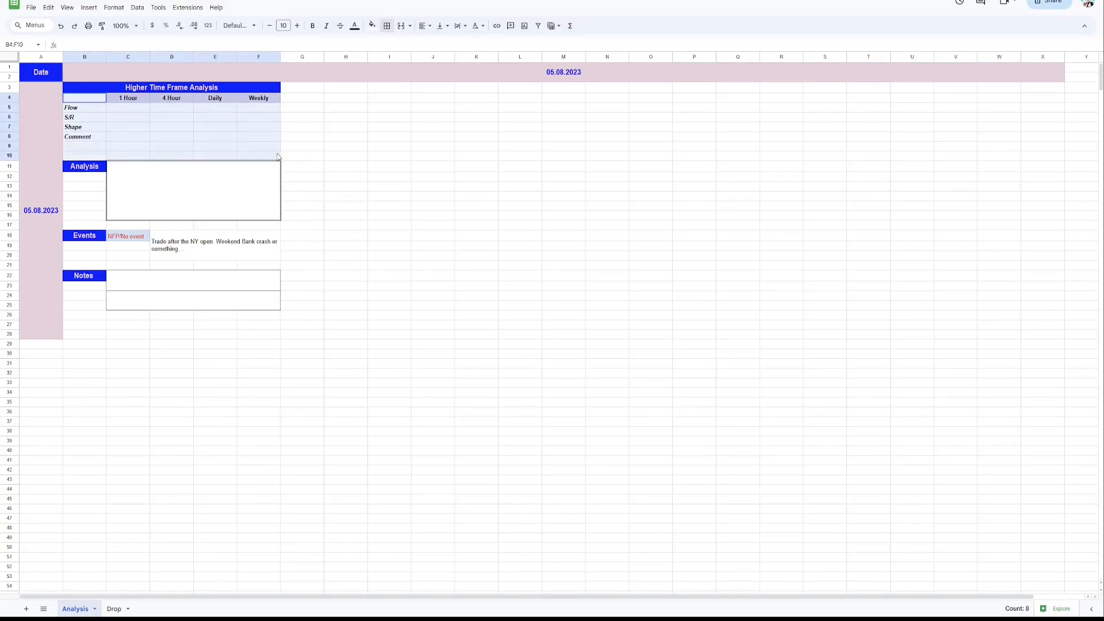
left_click(352, 188)
left_click(7, 156)
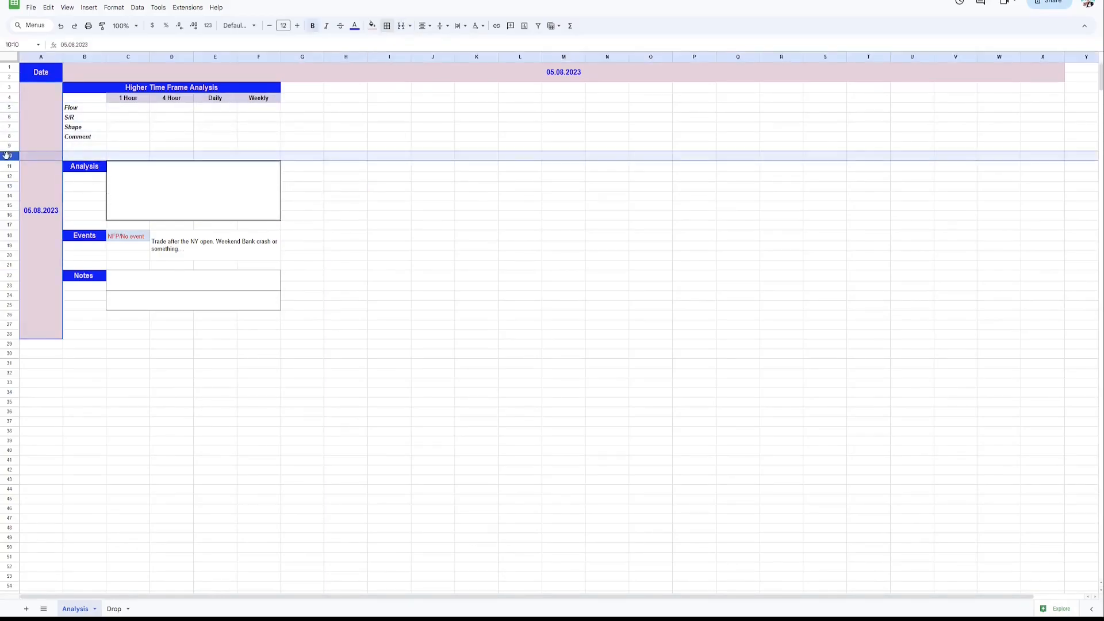
right_click(7, 155)
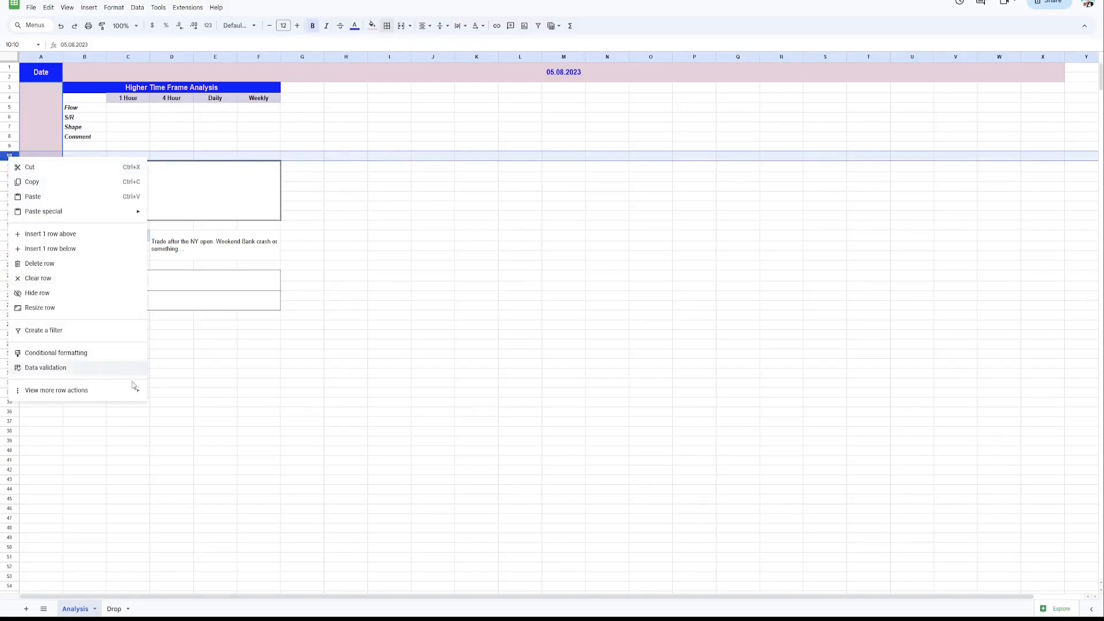
left_click(103, 237)
left_click(457, 287)
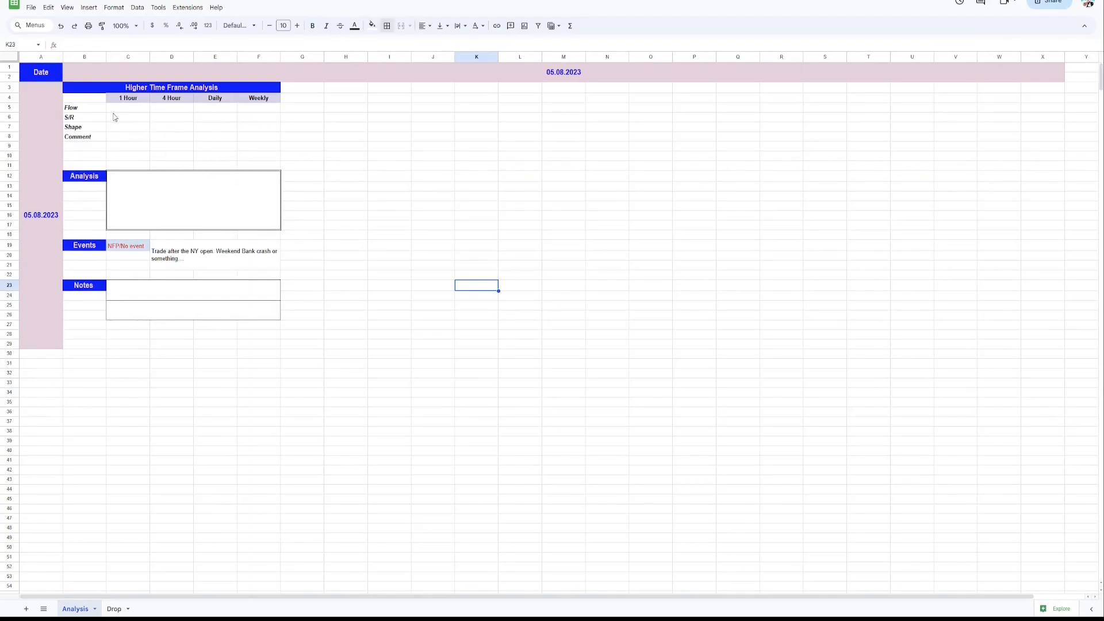
Merge the comment cells over rows 8 to 10 separately in each of columns C, D, E and F.
left_click_drag(119, 139, 258, 154)
left_click(401, 26)
left_click(401, 25)
left_click(401, 26)
left_click(400, 25)
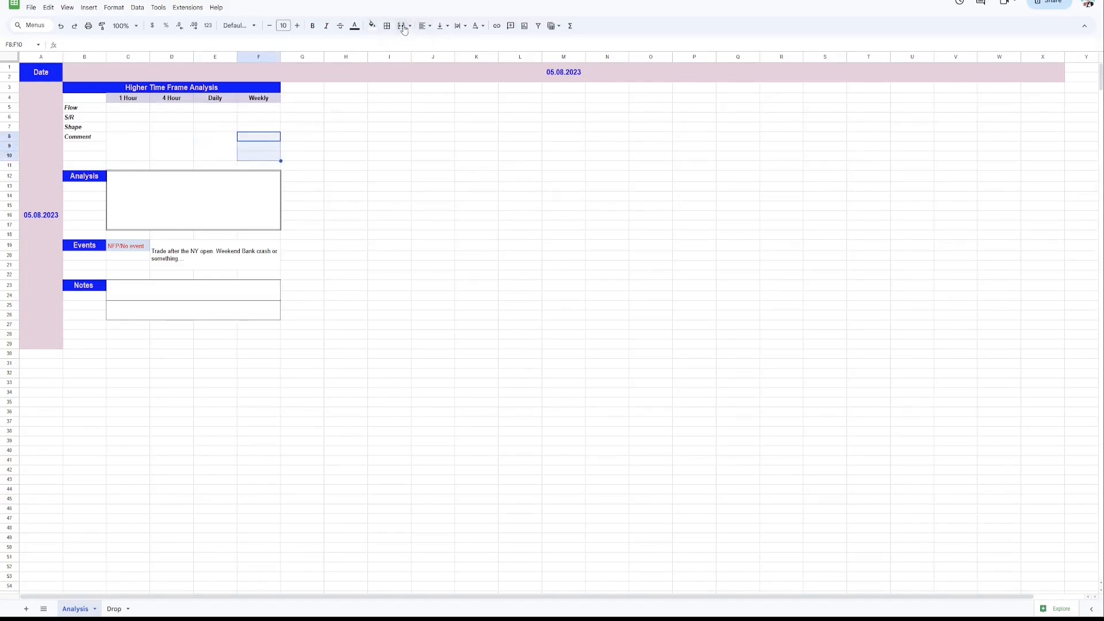
Enter "Something to type" in the merged 1 Hour comment cell C8:C10 and wrap its text.
left_click(136, 146)
type("Somethi")
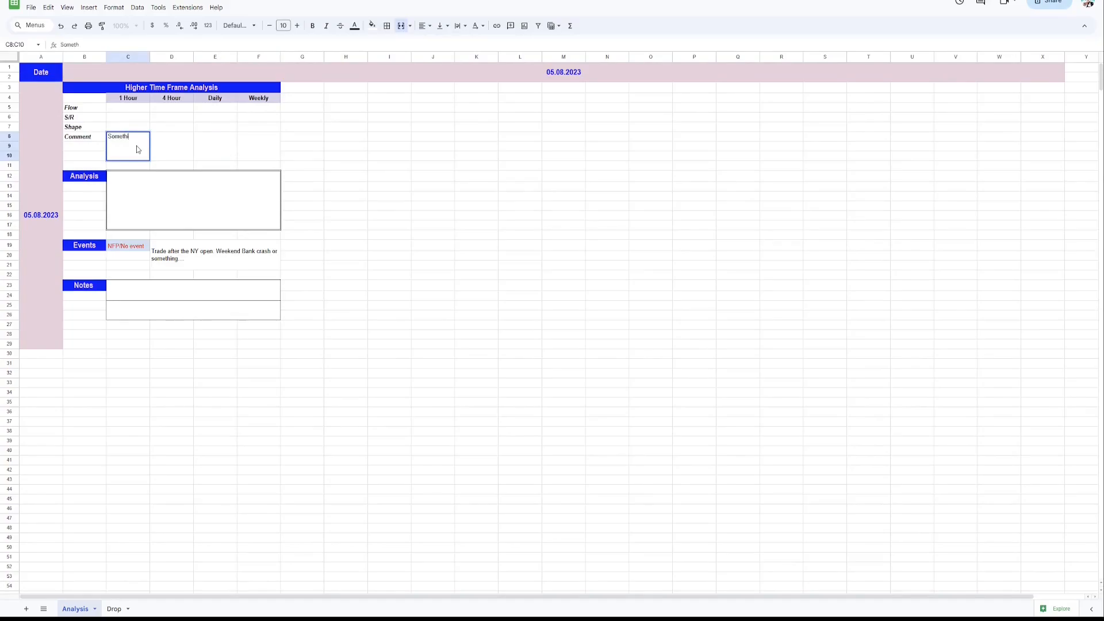
type("ng to type")
key("Return")
left_click(400, 26)
left_click(400, 26)
left_click(423, 25)
left_click(459, 27)
left_click(475, 45)
left_click(390, 196)
Align the 1 Hour comment in C8:C10 vertically to the middle.
double_click(173, 146)
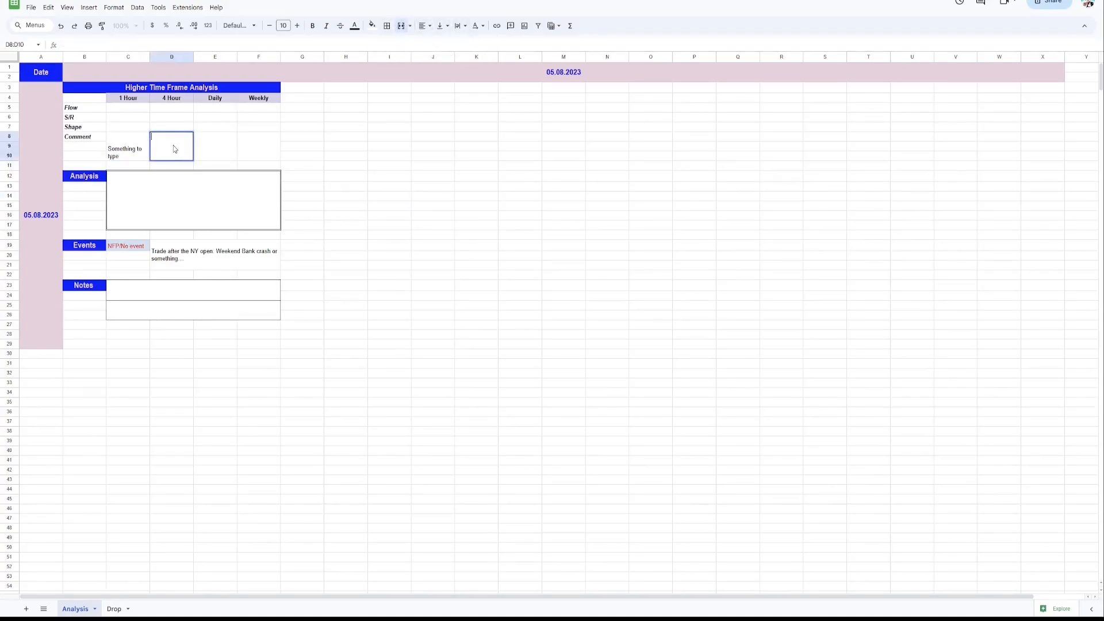
left_click(132, 148)
left_click(440, 26)
left_click(456, 45)
left_click(412, 164)
Complete the Comment row with "Something to type.", "Strong rejection", "Something" and "To note", and enter "About your whole analysis..." in C23:F24.
left_click(163, 144)
double_click(123, 148)
type(".")
left_click(127, 296)
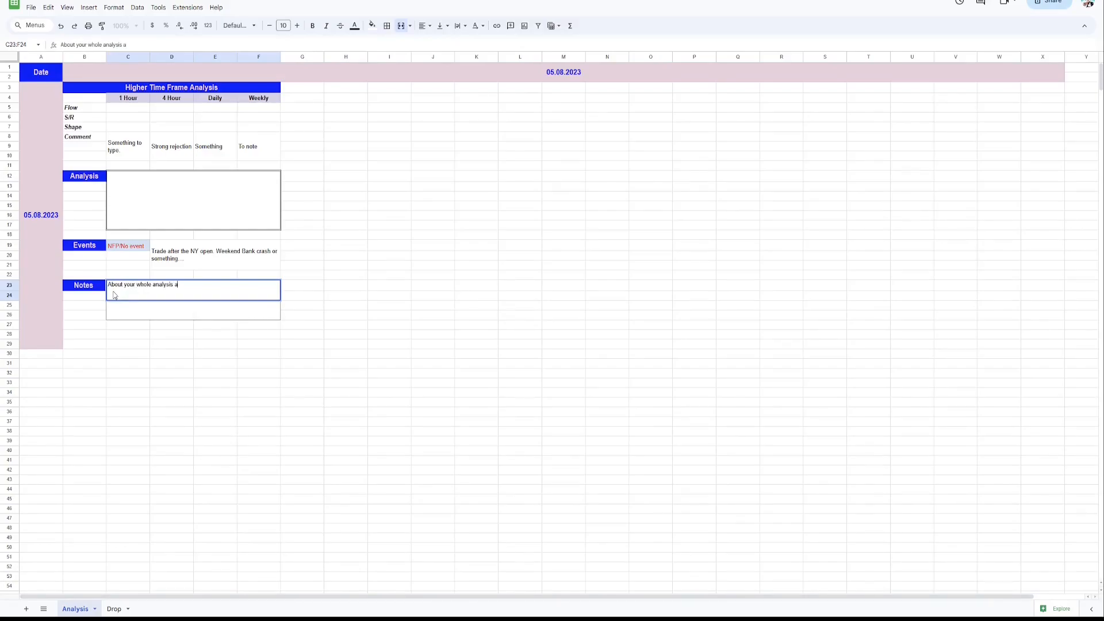
key("Escape")
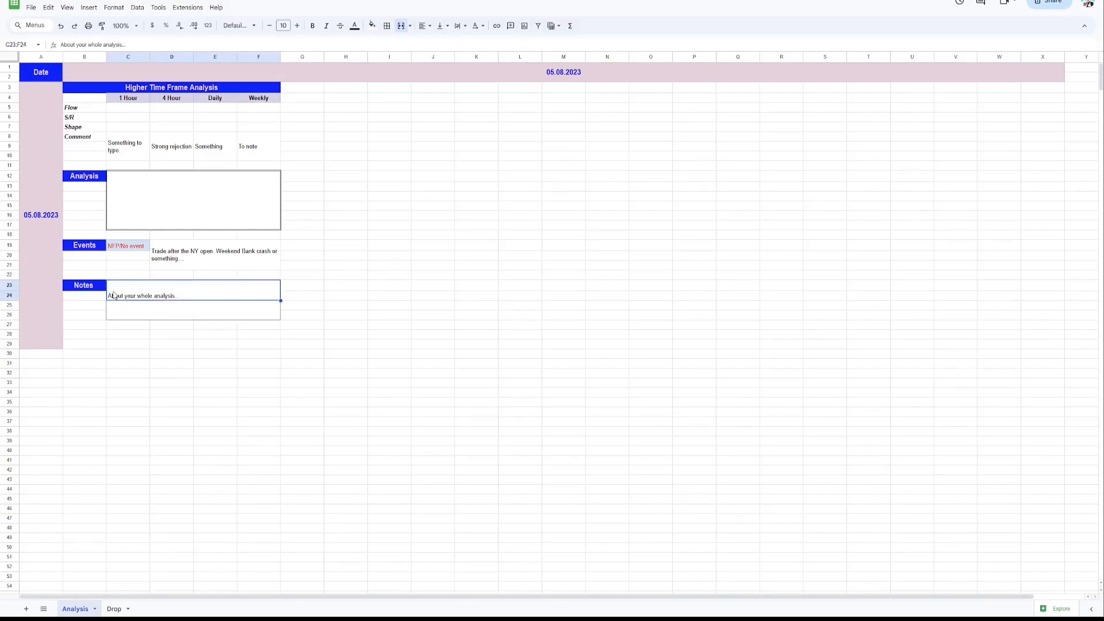
Copy the 1 Hour comment cell's formatting onto the Notes boxes C23:F24 and C25:F26.
left_click(115, 150)
left_click(101, 26)
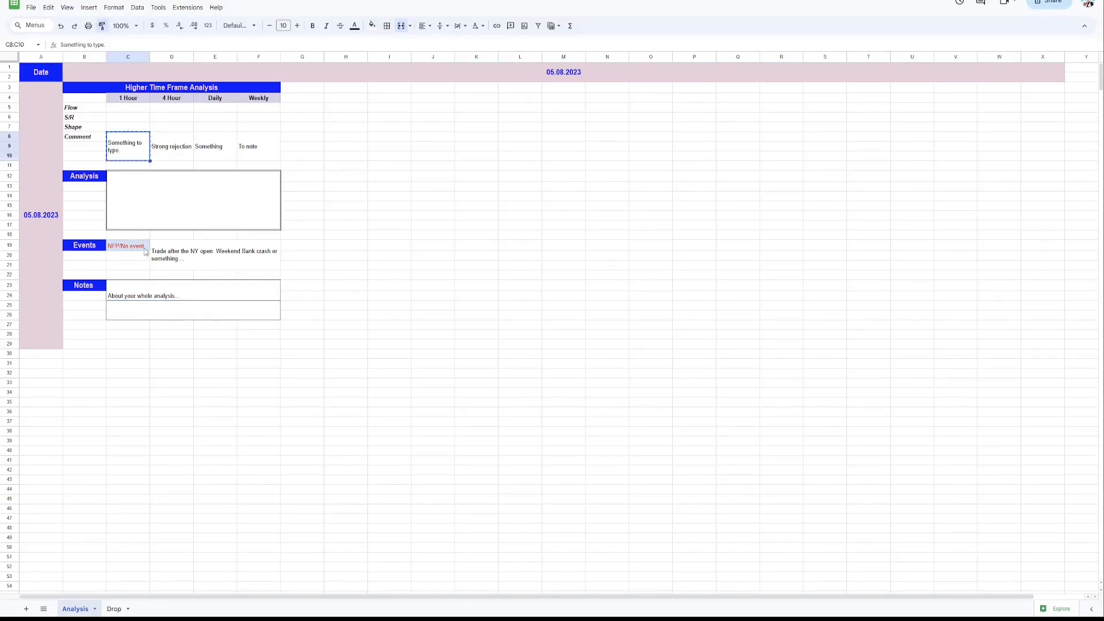
left_click(163, 298)
left_click(101, 26)
left_click(144, 313)
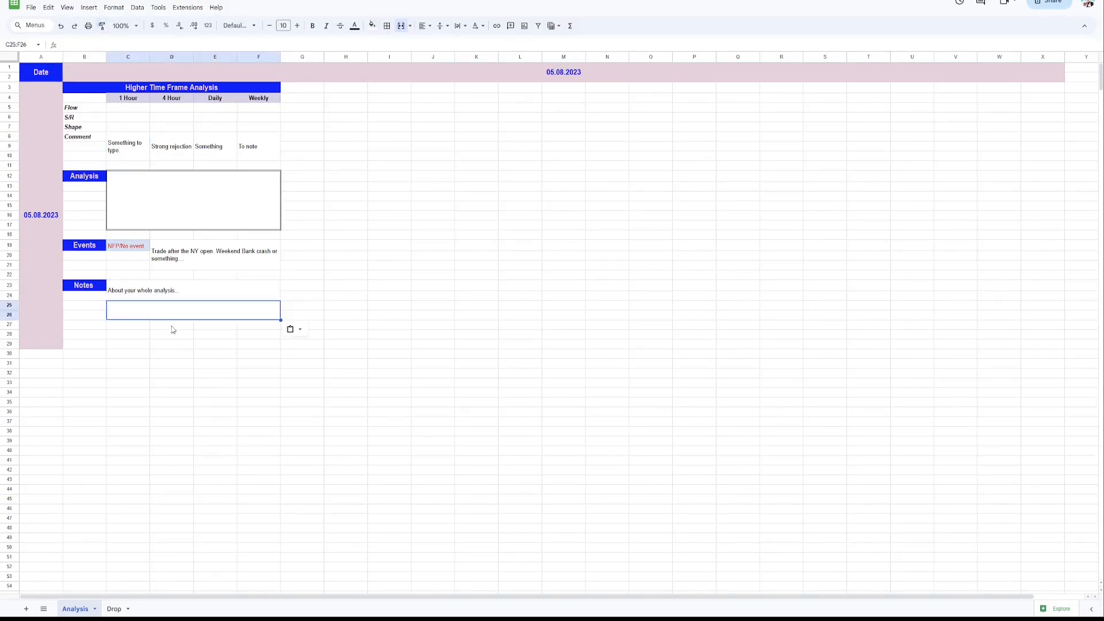
left_click(346, 343)
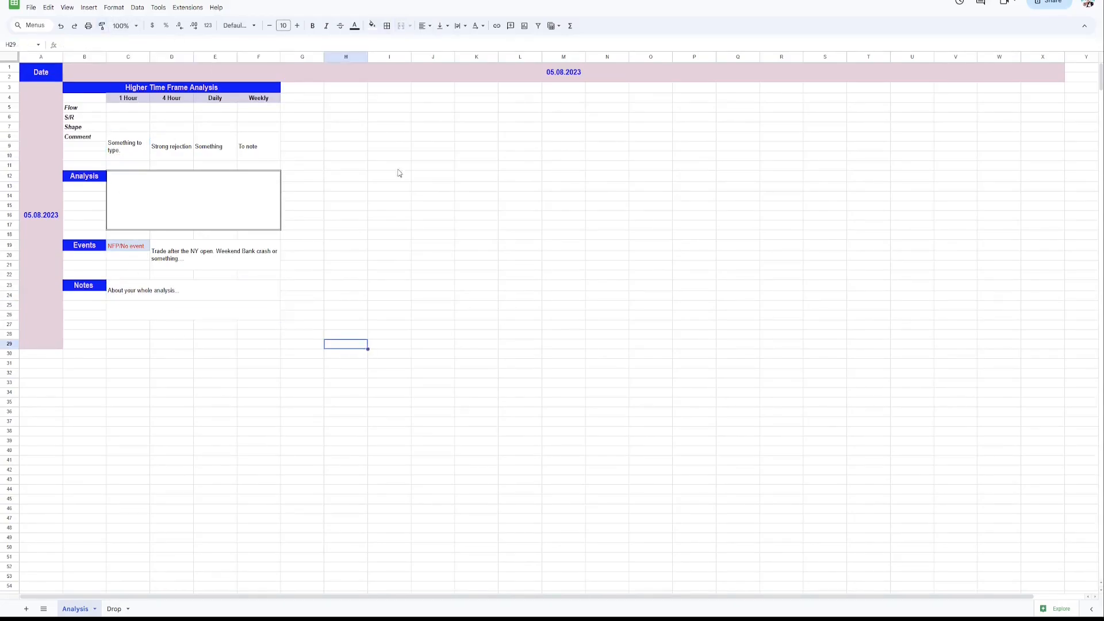
Add outer borders around the two Notes boxes C23:F24 and C25:F26.
left_click(387, 26)
left_click(470, 60)
left_click(492, 80)
left_click(348, 324)
left_click(242, 314)
left_click(458, 27)
left_click(387, 26)
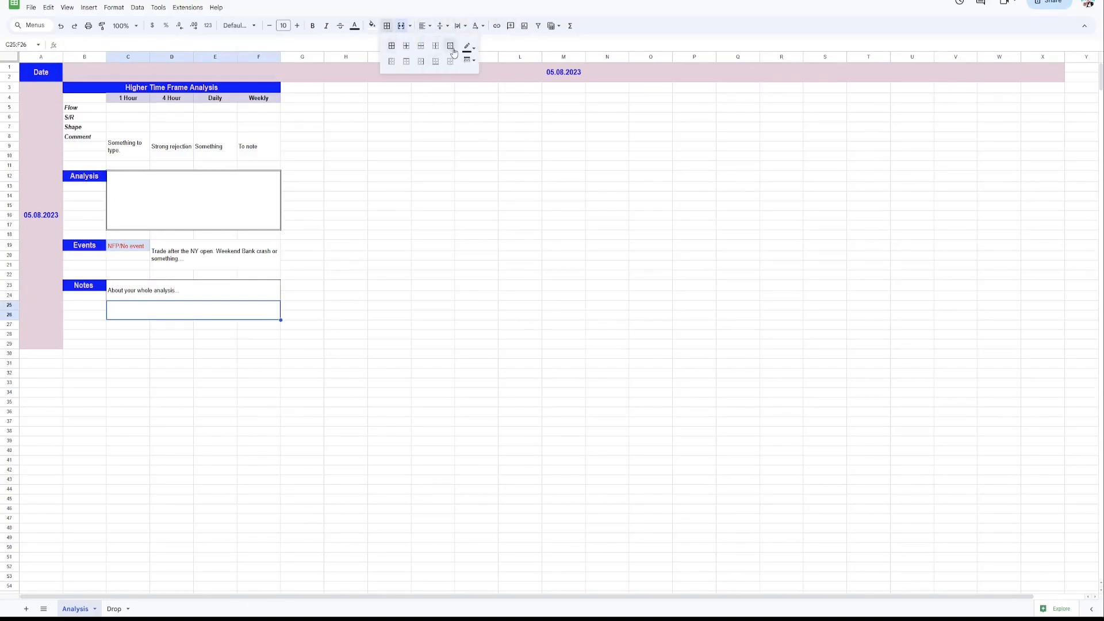
left_click(451, 47)
left_click(341, 308)
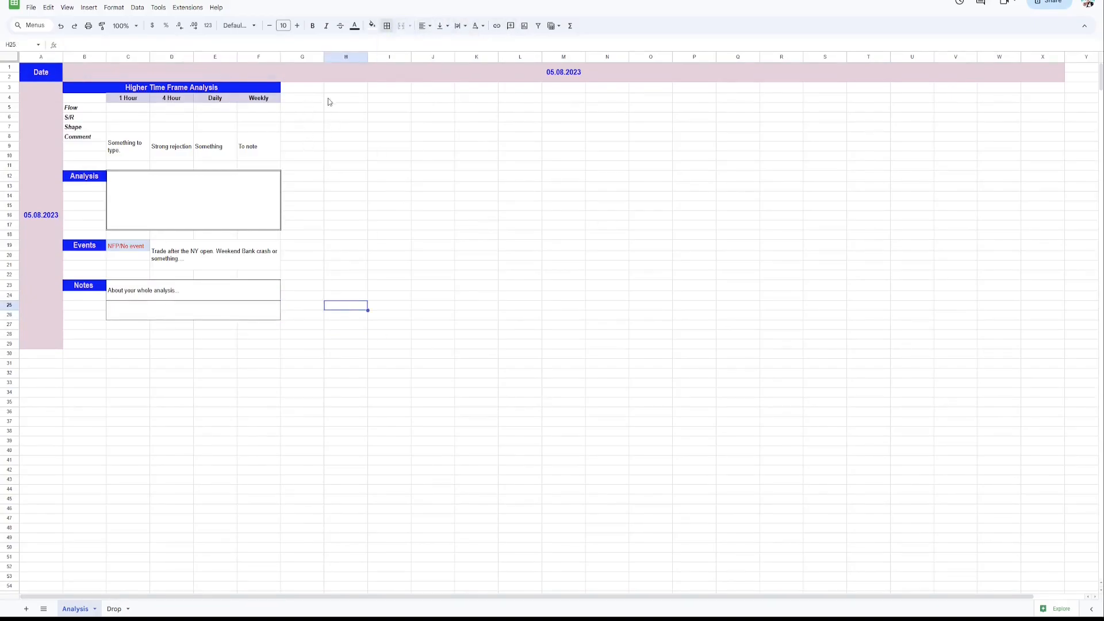
Merge G4:M26 and N4:T26 into two large side-by-side blocks.
left_click_drag(299, 100, 556, 316)
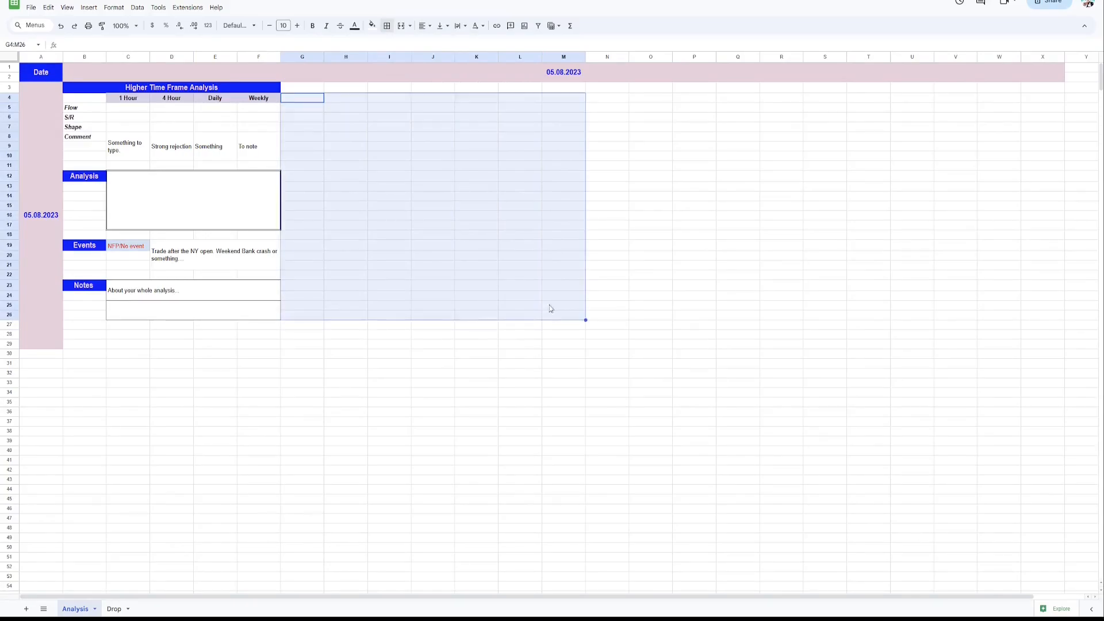
left_click(400, 26)
left_click(535, 367)
left_click_drag(607, 99, 854, 321)
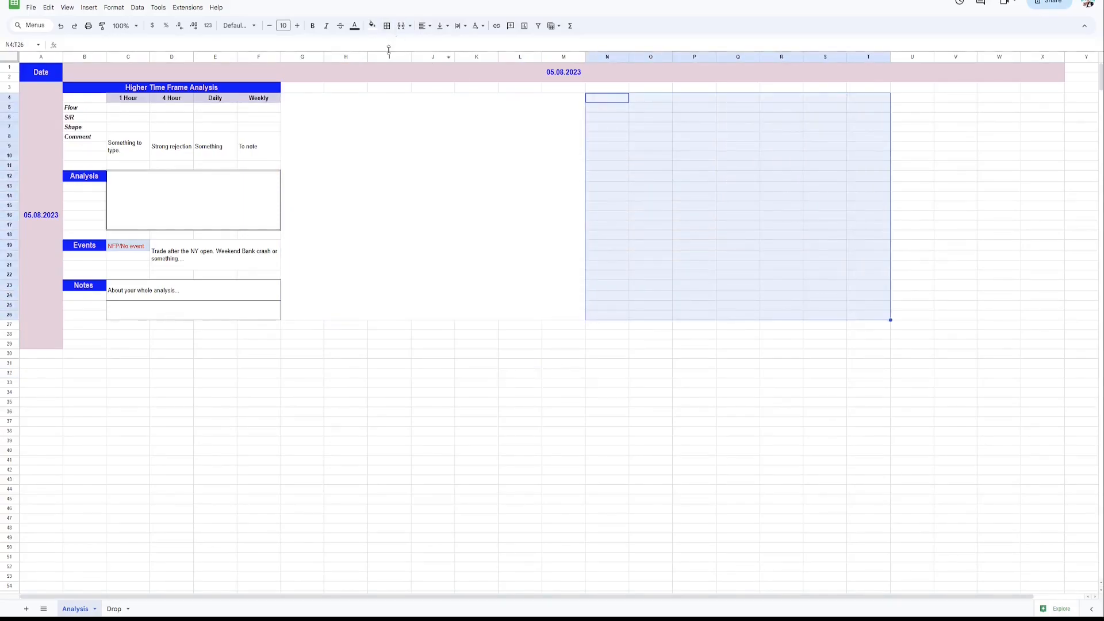
left_click(401, 26)
left_click(556, 358)
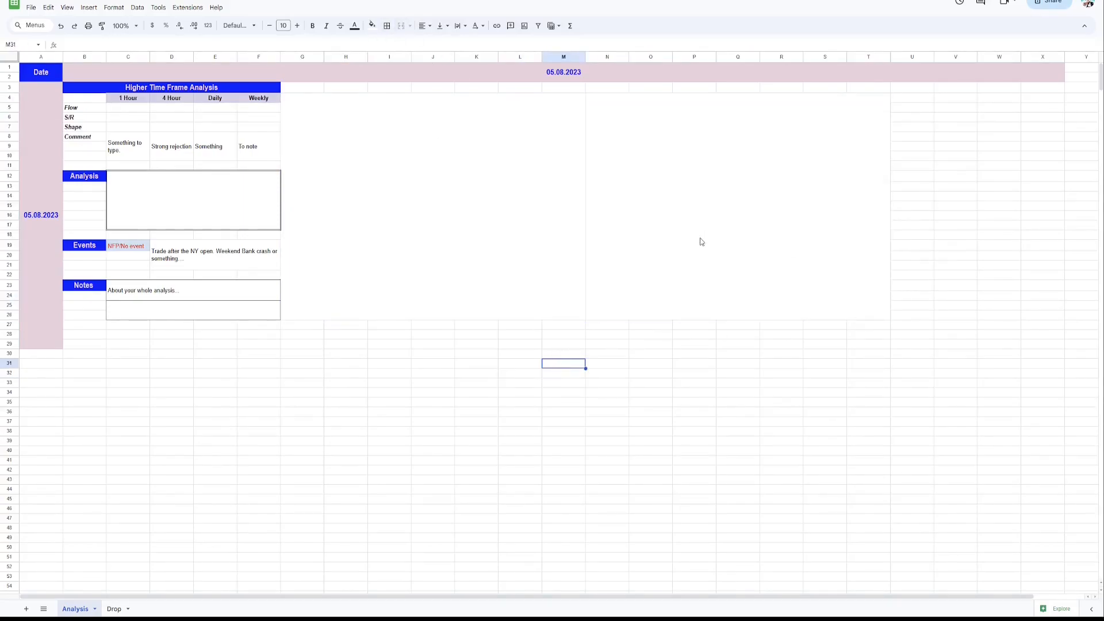
left_click_drag(293, 327, 575, 511)
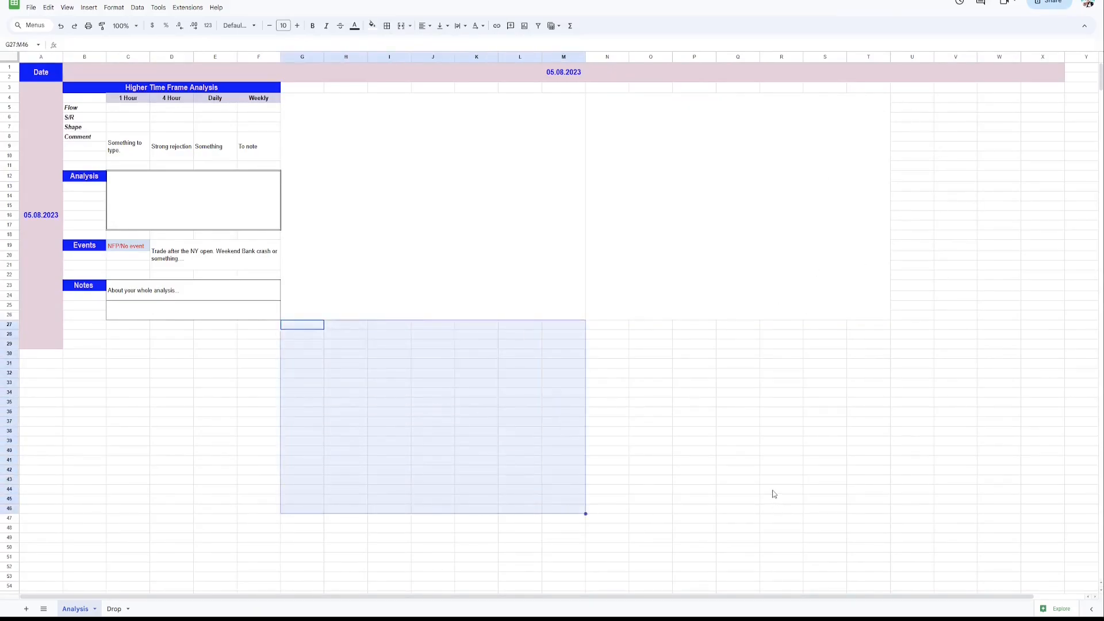
left_click(774, 490)
scroll(630, 443, "down", 2)
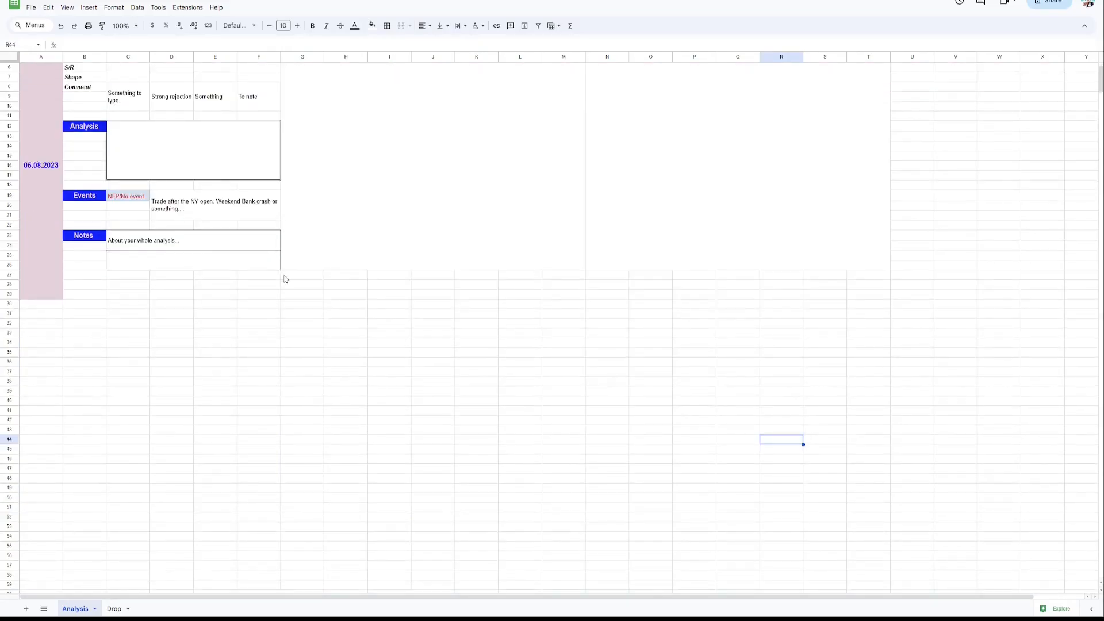
scroll(334, 305, "up", 2)
left_click_drag(289, 328, 559, 529)
Copy the merged G4:M26 block's formatting below it to create two more large blocks, G27:M49 and N27:T49.
left_click(434, 212)
left_click(102, 26)
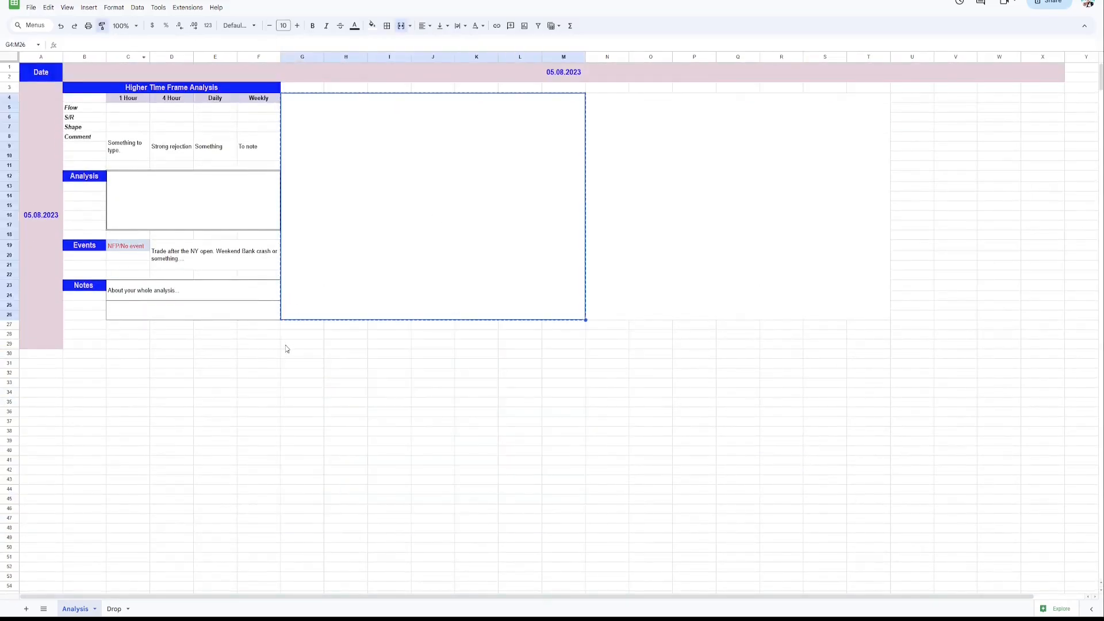
left_click(291, 330)
left_click(102, 26)
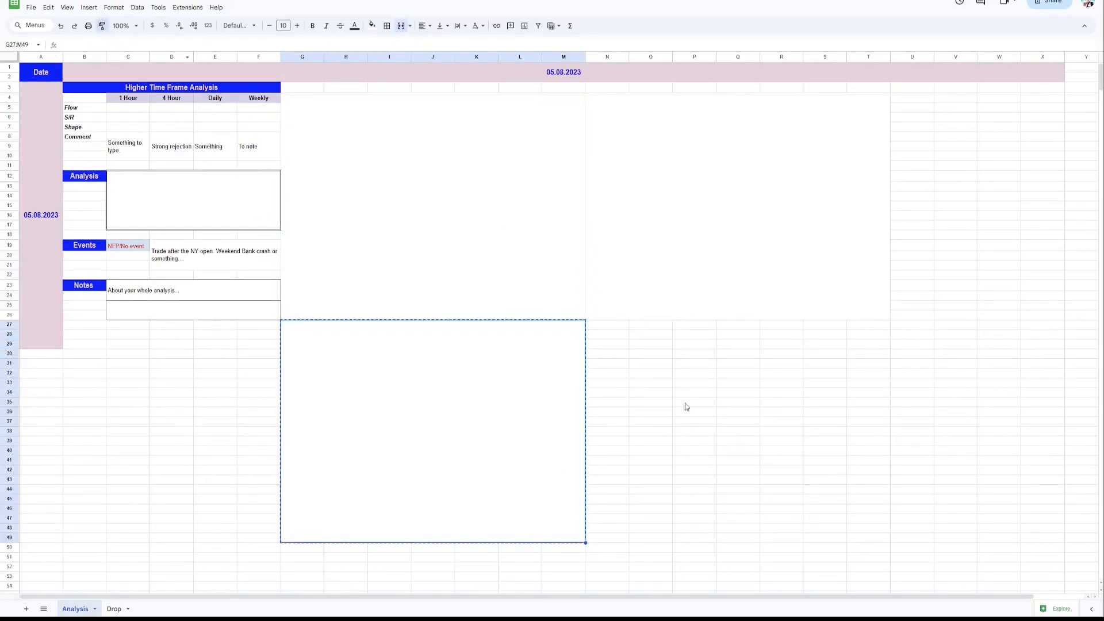
left_click(596, 328)
left_click(173, 434)
left_click(171, 508)
Extend the merged vertical date cell in column A to cover A3:A49.
left_click_drag(41, 287, 35, 540)
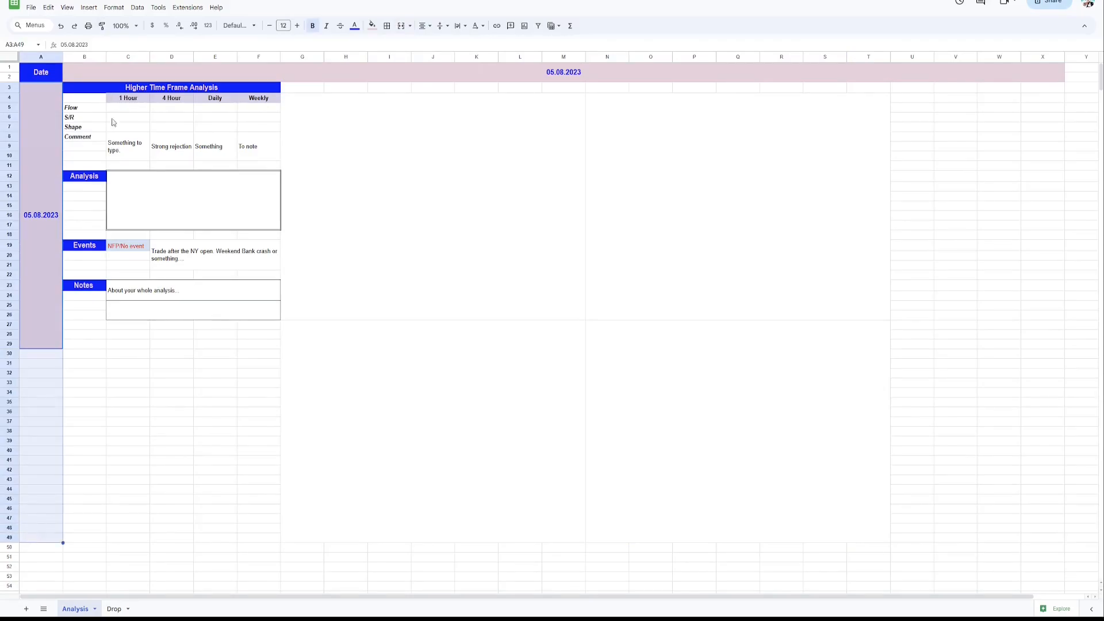
left_click(402, 26)
left_click(185, 423)
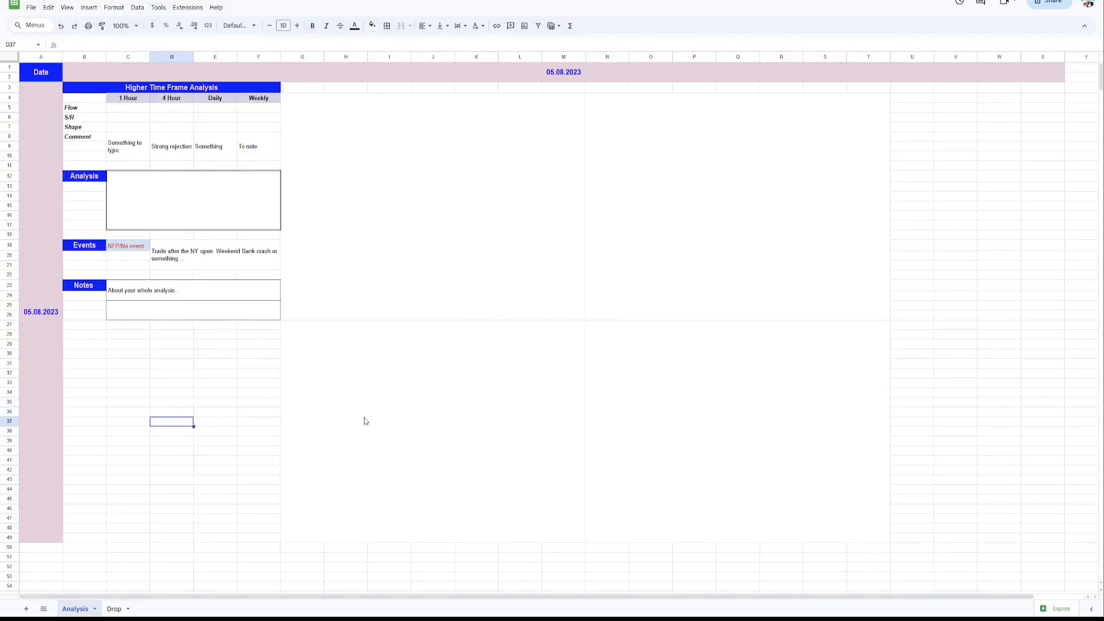
left_click(33, 68)
key("ctrl+a")
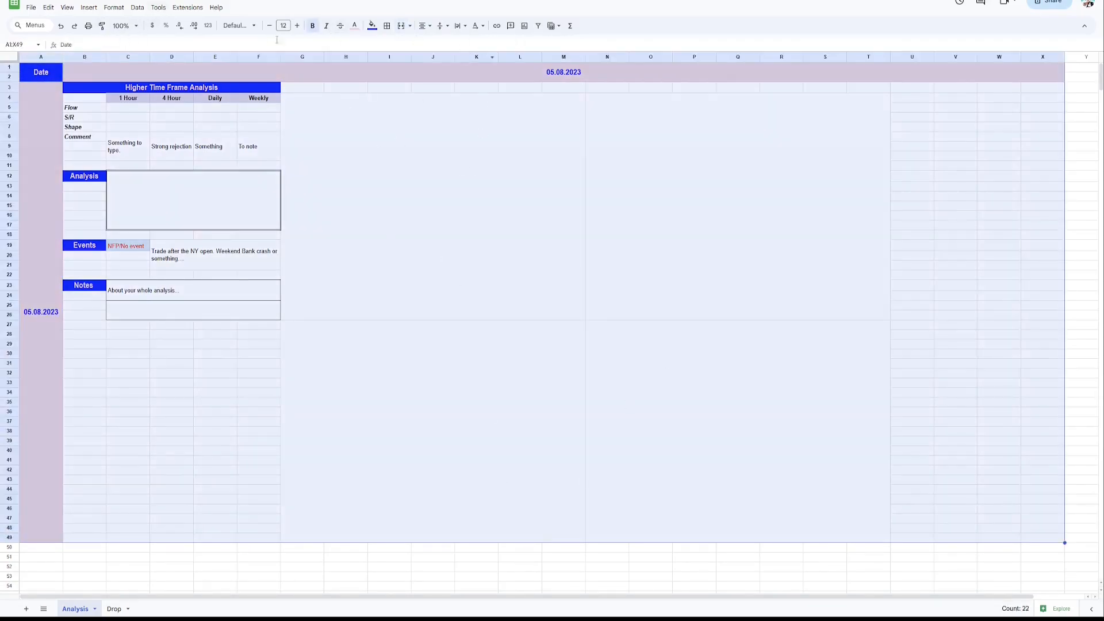
left_click(918, 324)
Shorten the merged date banner to B1:T2 and clear the leftover formatting from U1:X2.
left_click(907, 70)
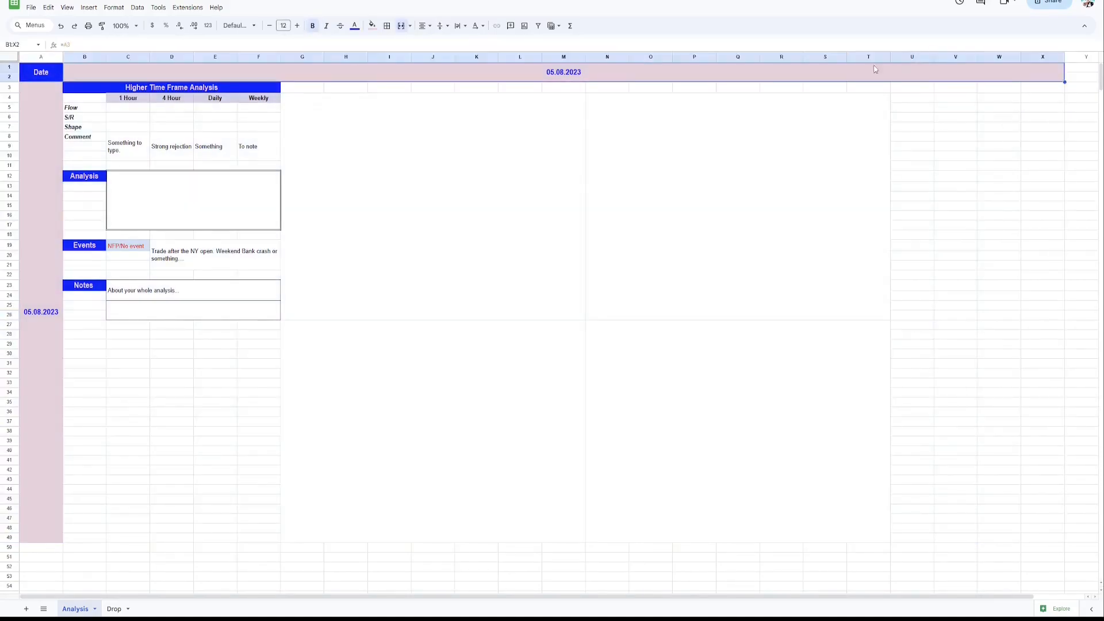
left_click(402, 26)
left_click_drag(85, 69, 871, 84)
left_click(401, 26)
left_click(998, 354)
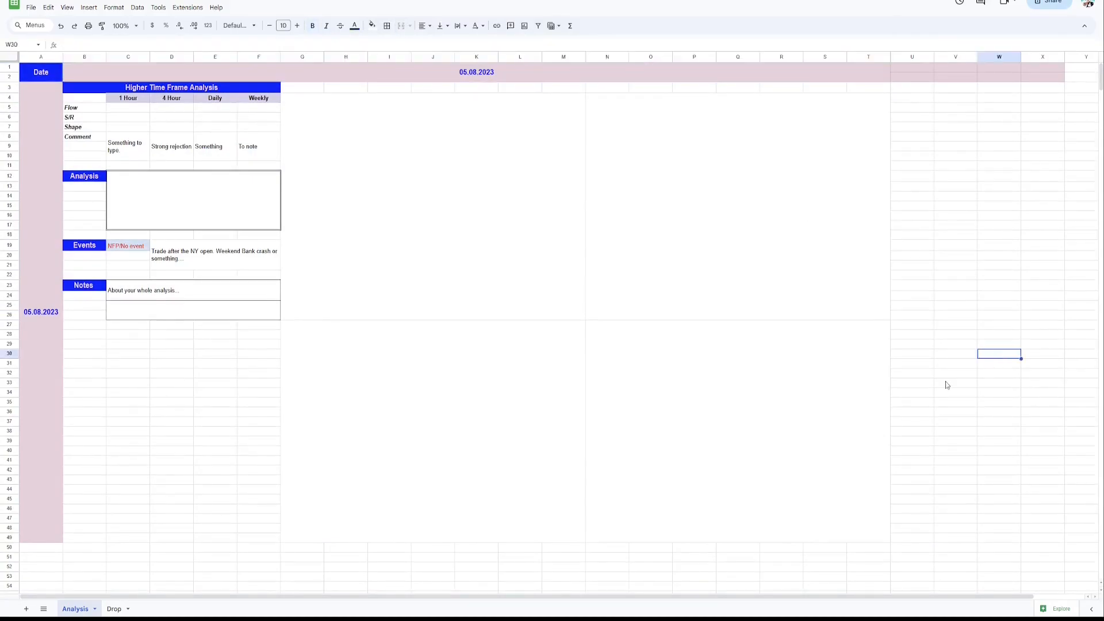
left_click_drag(911, 69, 1046, 78)
key("ctrl+v")
left_click(1055, 235)
Add a thick outer border around the whole journal block A1:T49.
left_click(354, 235)
key("ctrl+a")
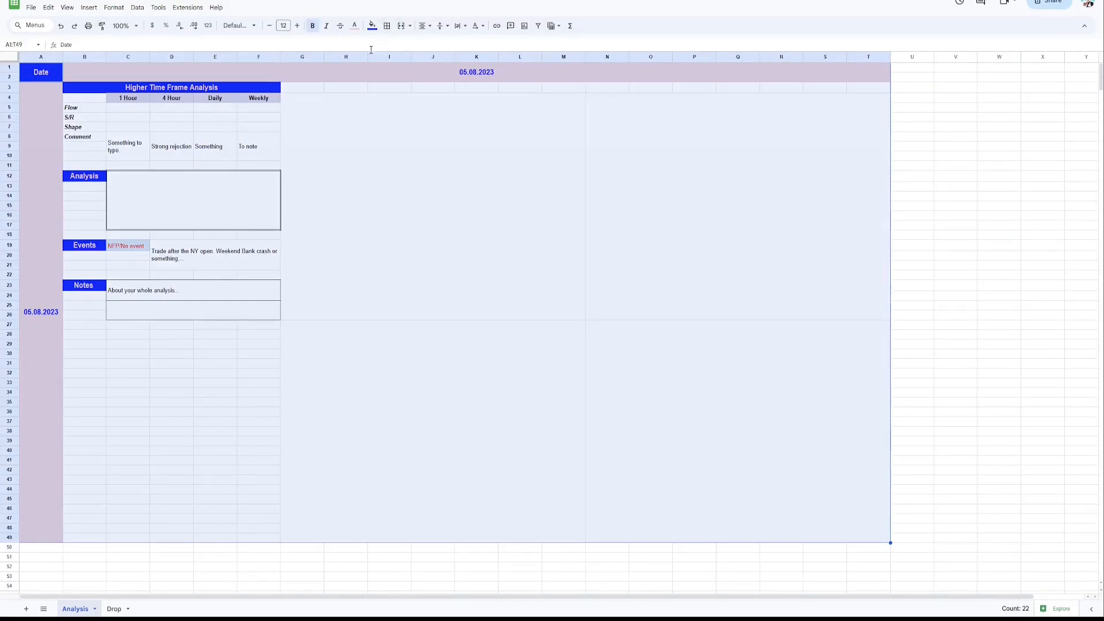
left_click(386, 25)
left_click(468, 59)
left_click(491, 97)
left_click(450, 45)
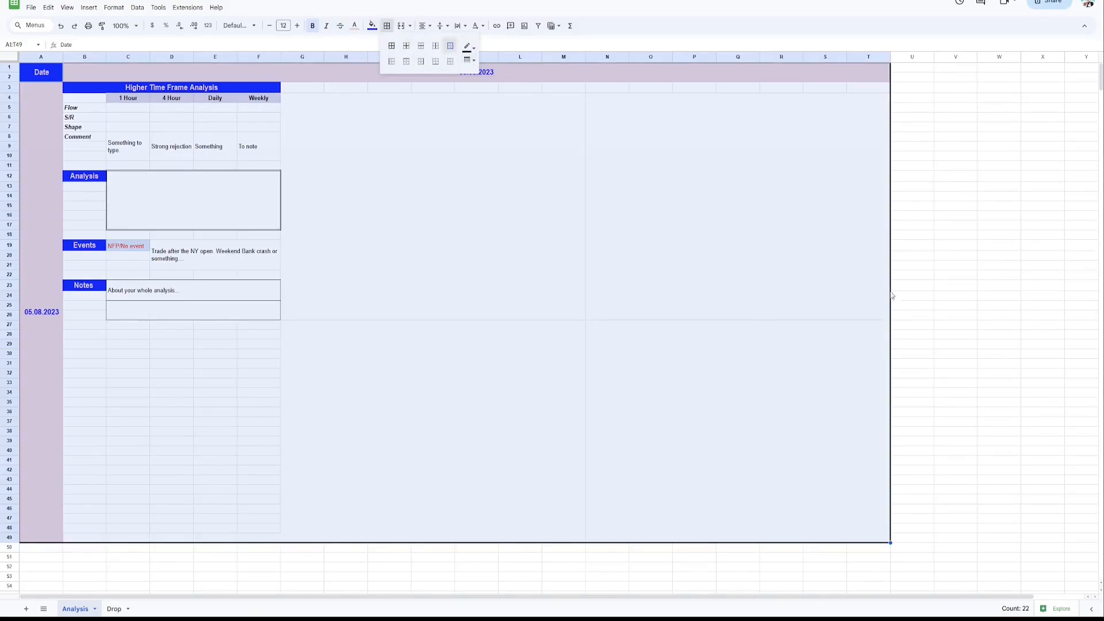
left_click(911, 325)
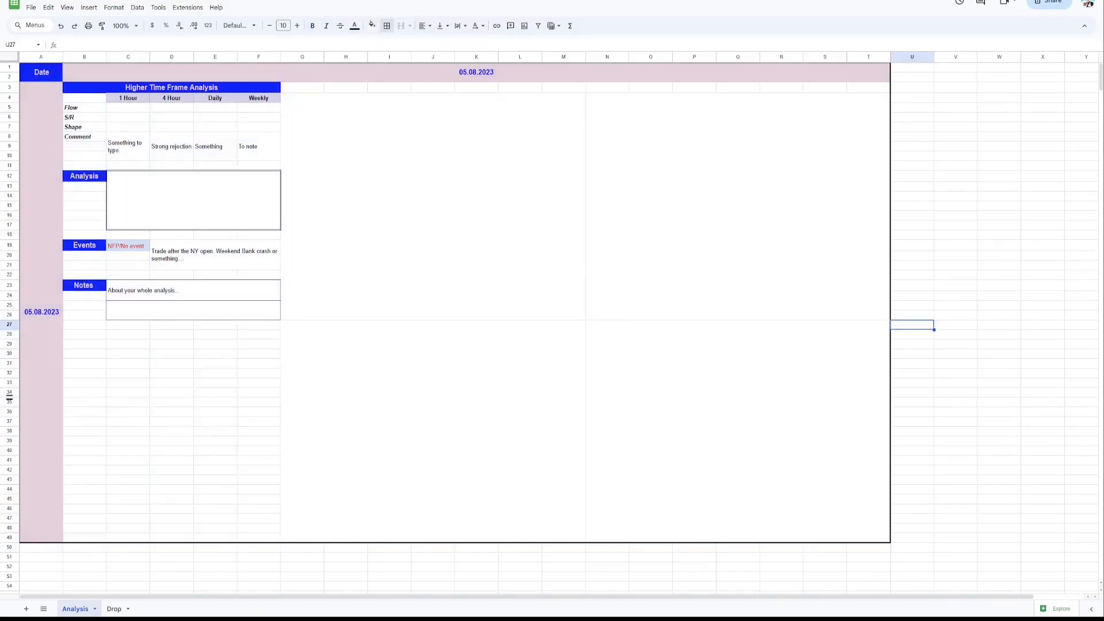
Enter "My Plan" in B29 and give it the Notes heading's formatting.
double_click(82, 345)
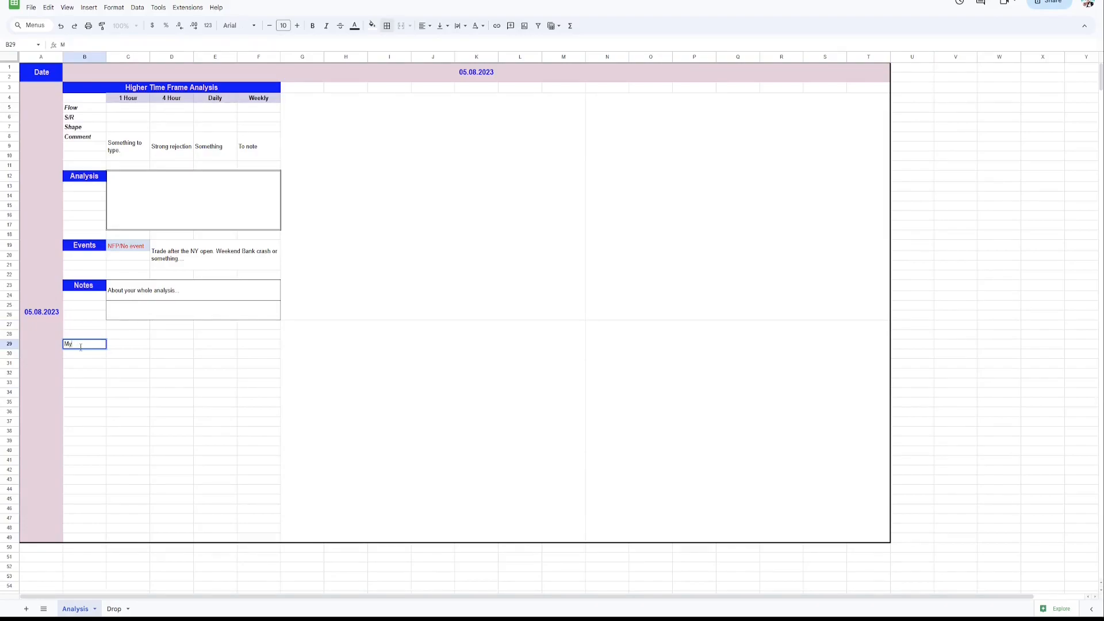
key("Return")
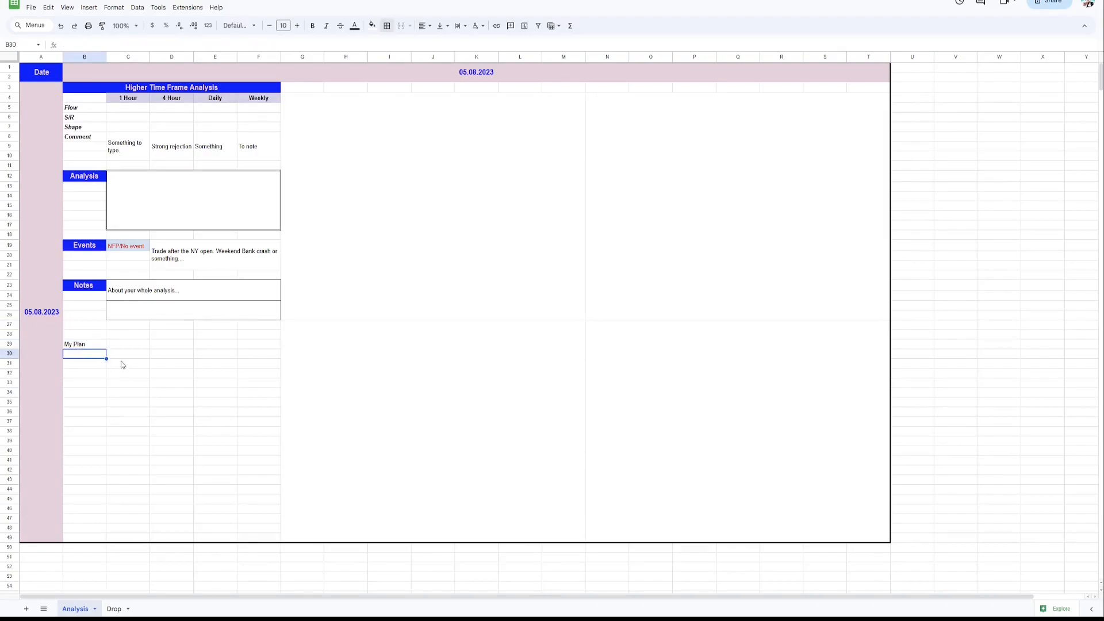
left_click(84, 285)
left_click(101, 25)
left_click(84, 345)
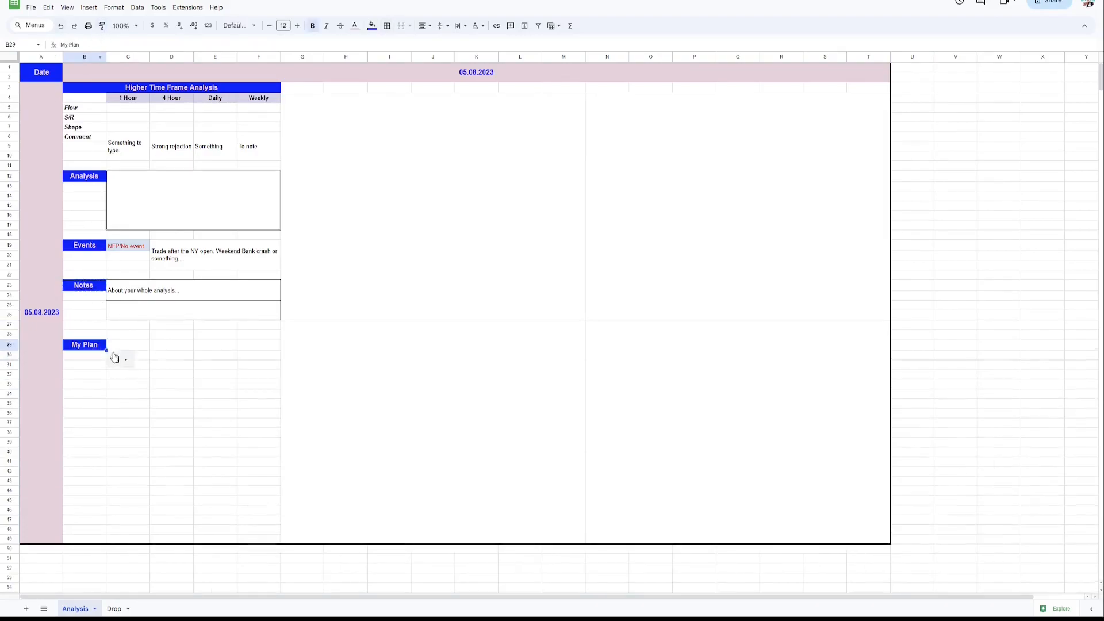
Merge C29:F42 into one My Plan box and add an outer border around it.
left_click(258, 463)
left_click_drag(123, 345, 244, 476)
left_click(400, 26)
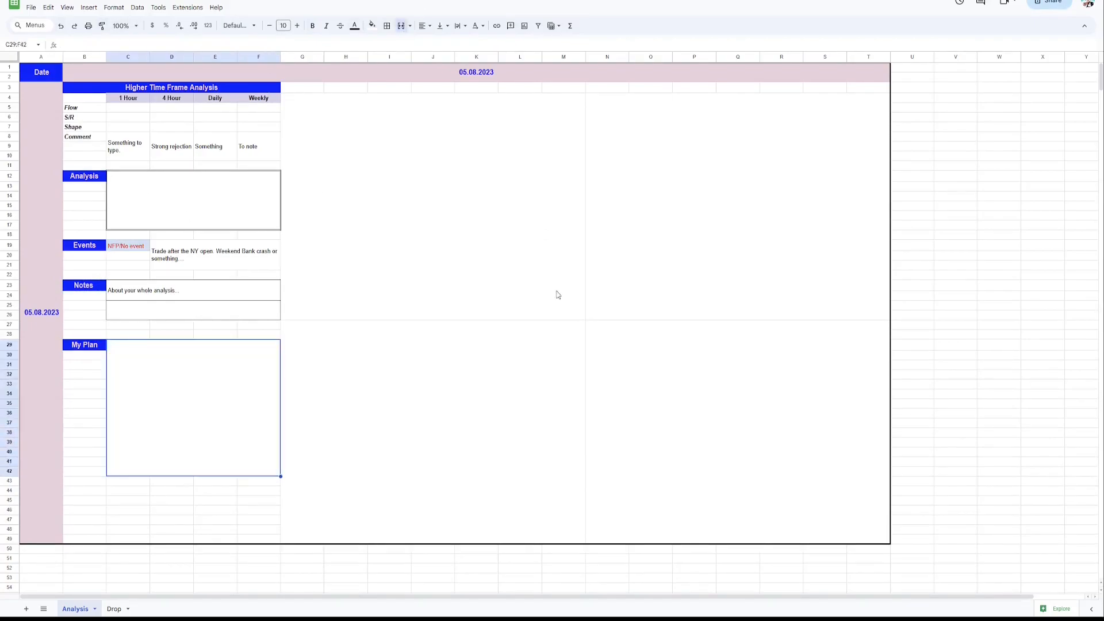
left_click(387, 25)
left_click(448, 46)
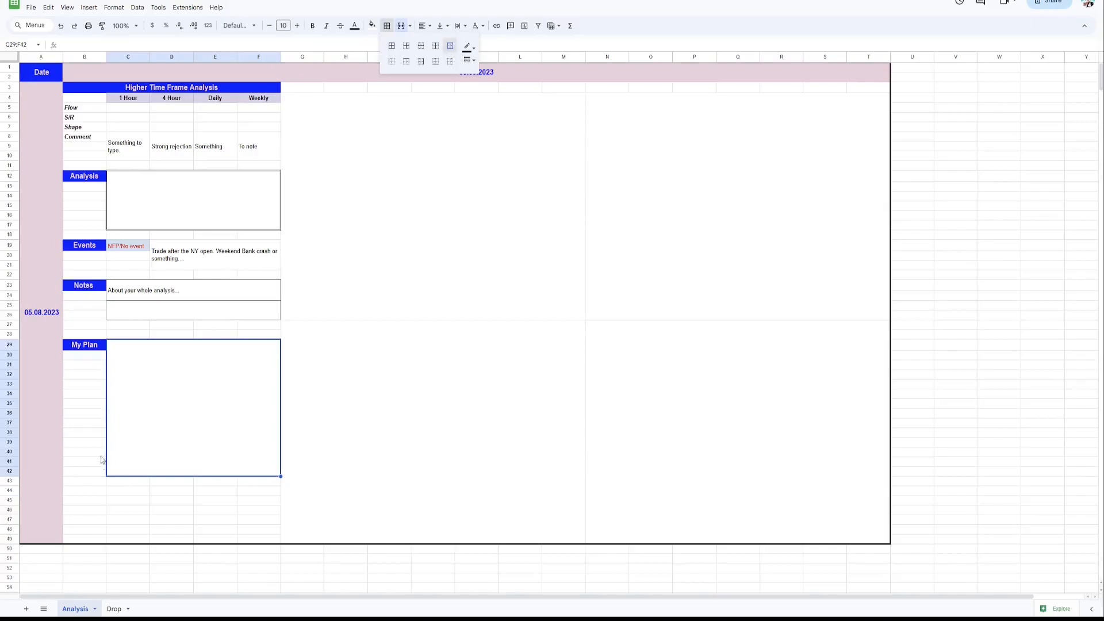
left_click(103, 444)
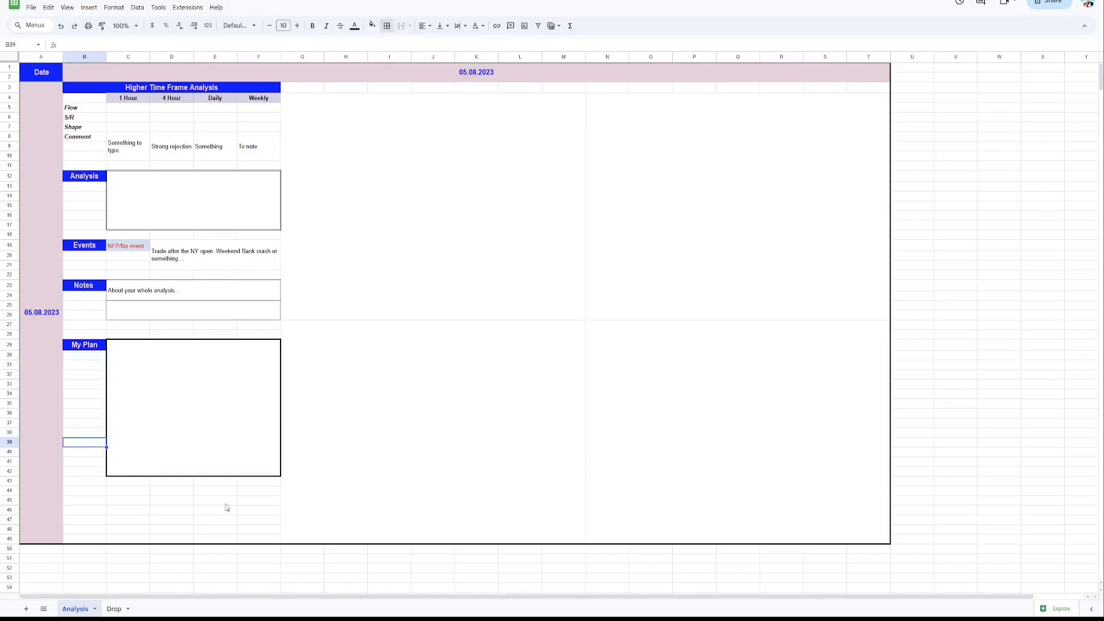
Apply double-line outer borders to the two upper blocks G4:M26 and N4:T26.
left_click(297, 107)
left_click(386, 26)
left_click(468, 60)
left_click(494, 135)
left_click(450, 46)
left_click(661, 192)
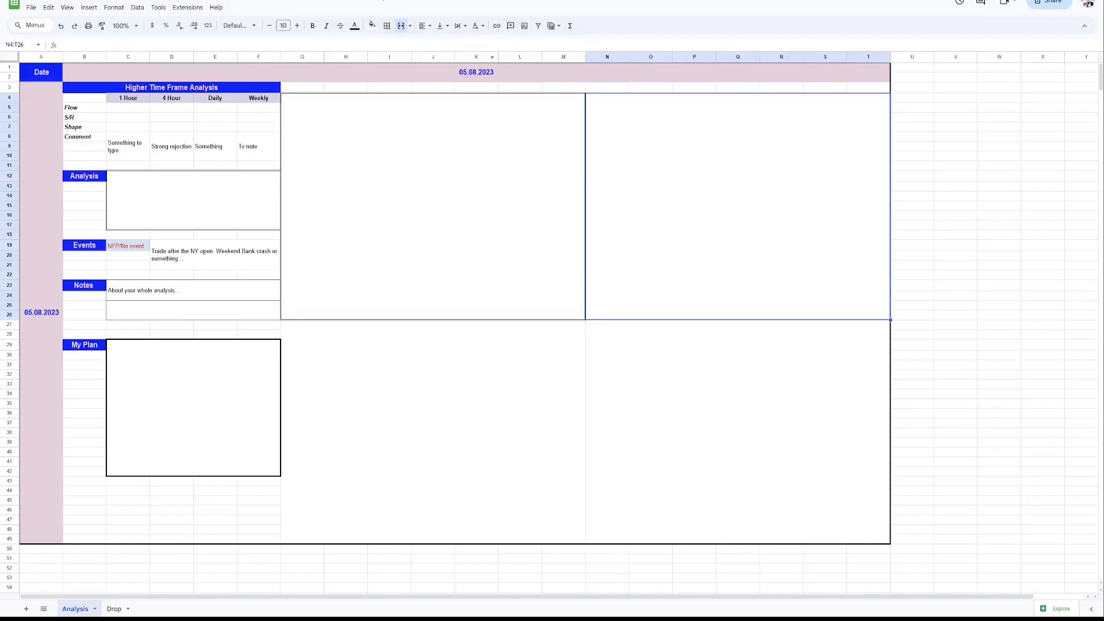
left_click(386, 25)
left_click(450, 46)
Apply the same double-line outer borders to the two lower blocks G27:M49 and N27:T49.
left_click(345, 345)
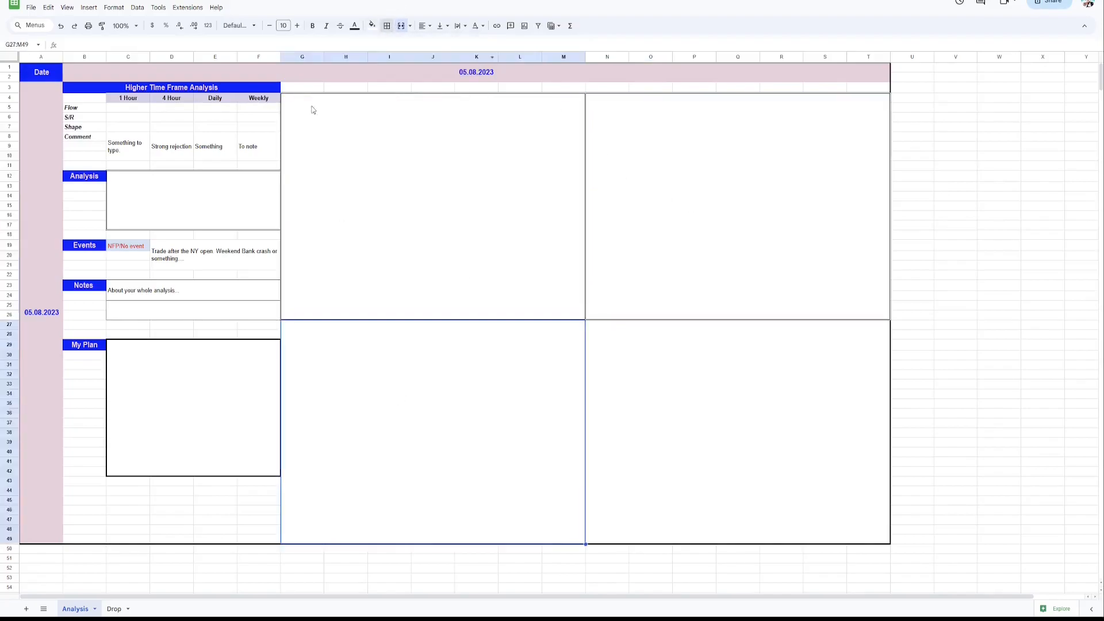
left_click(387, 25)
left_click(450, 46)
key("Right")
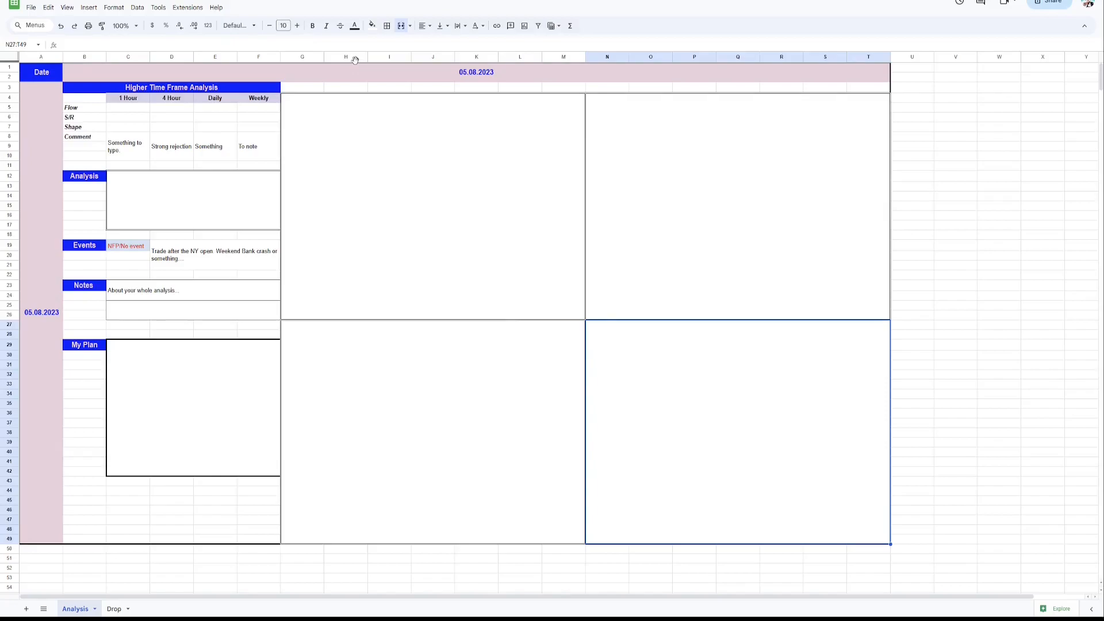
left_click(386, 25)
left_click(450, 46)
left_click(1005, 476)
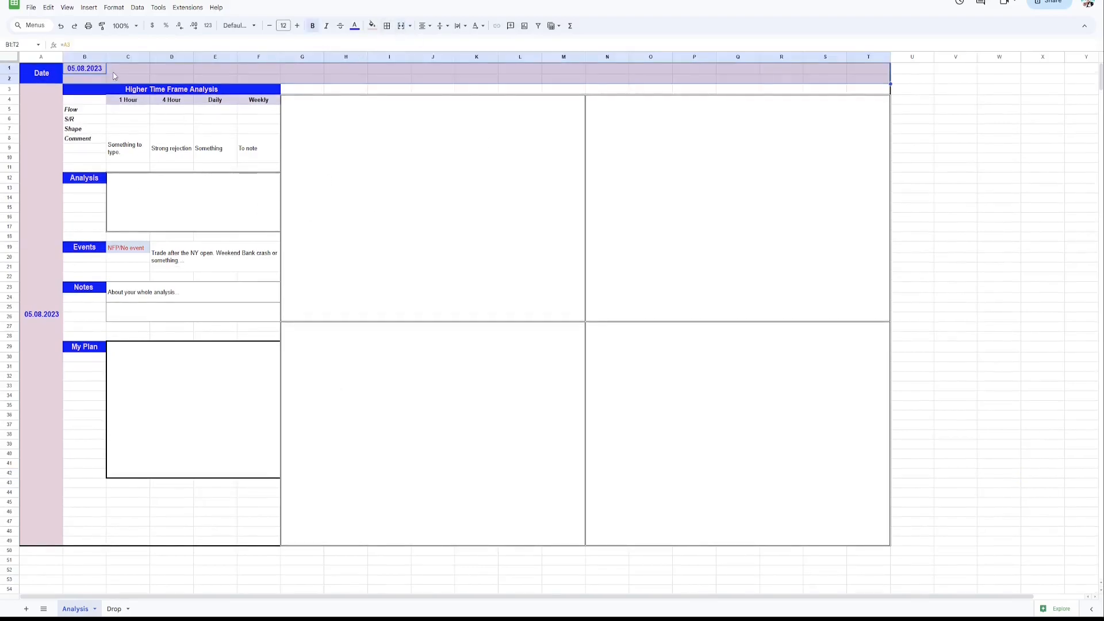
Move the banner date from B1 to G1, then merge B1:F2 and G1:T2 as separate header cells.
left_click(90, 69)
key("ctrl+x")
left_click(303, 70)
key("ctrl+v")
left_click_drag(78, 70, 873, 83)
left_click(401, 26)
left_click(345, 152)
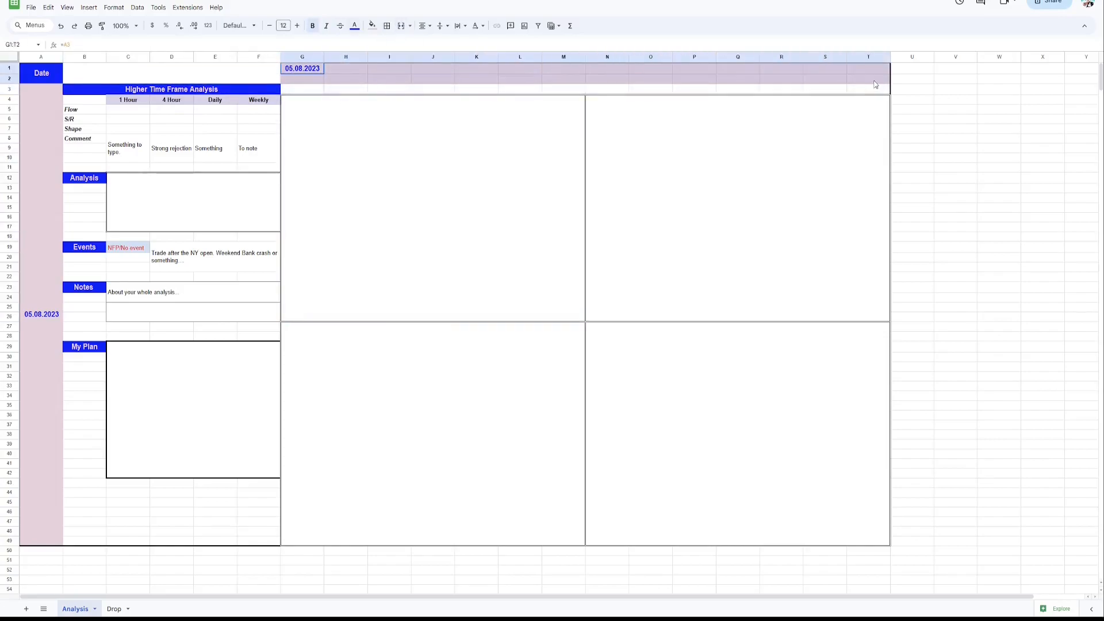
left_click(400, 26)
left_click(955, 265)
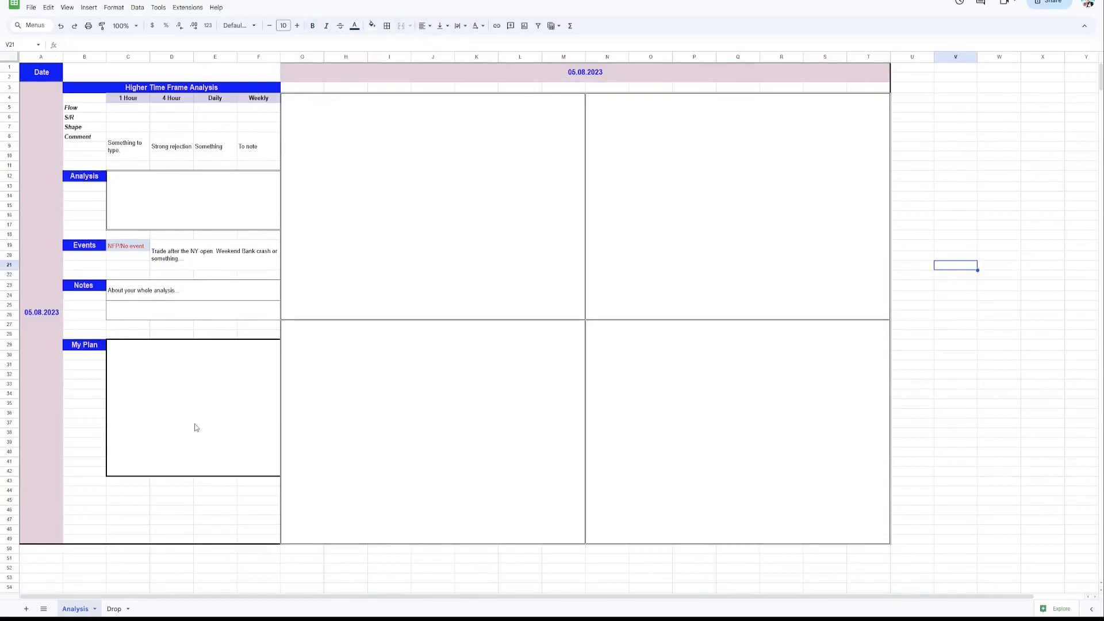
Change the My Plan box's outer border to the double-line style.
left_click(234, 394)
left_click(387, 25)
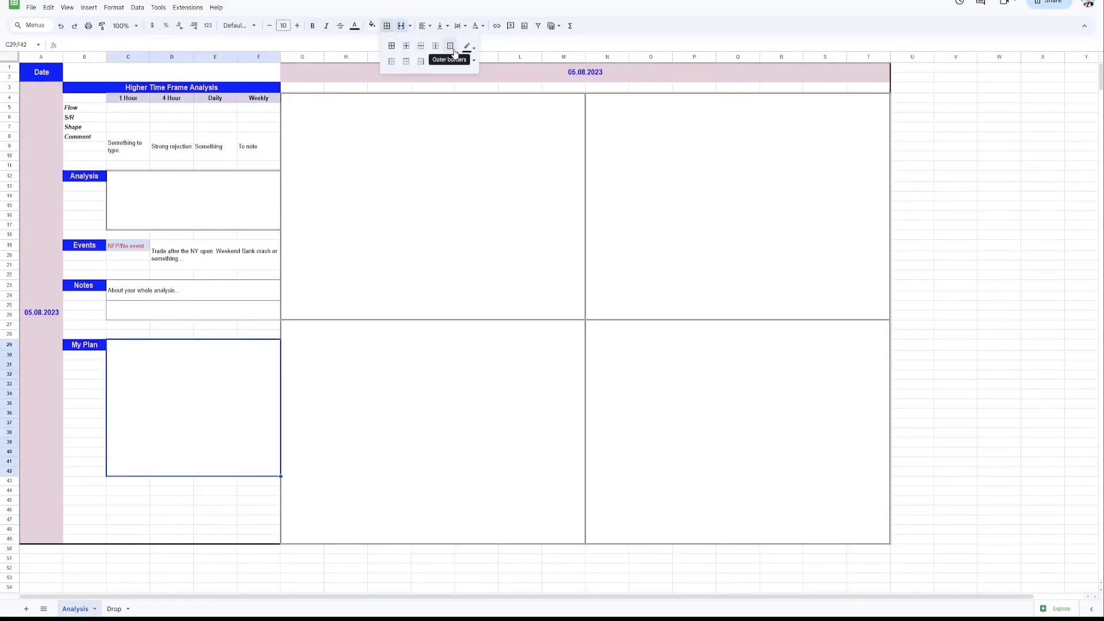
left_click(897, 384)
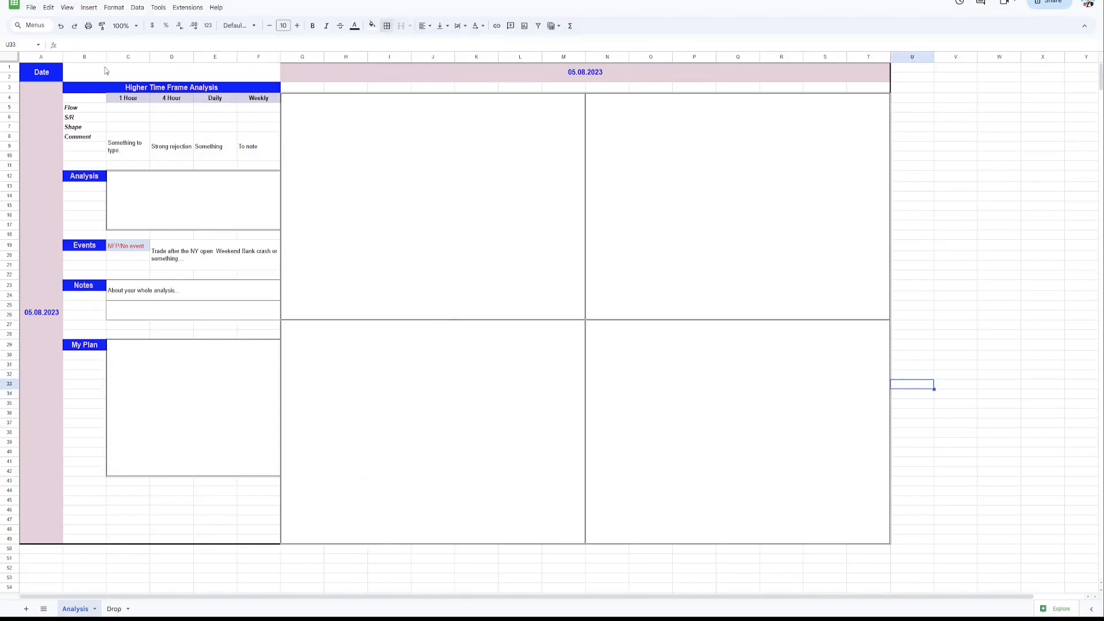
left_click_drag(106, 70, 271, 79)
left_click(386, 25)
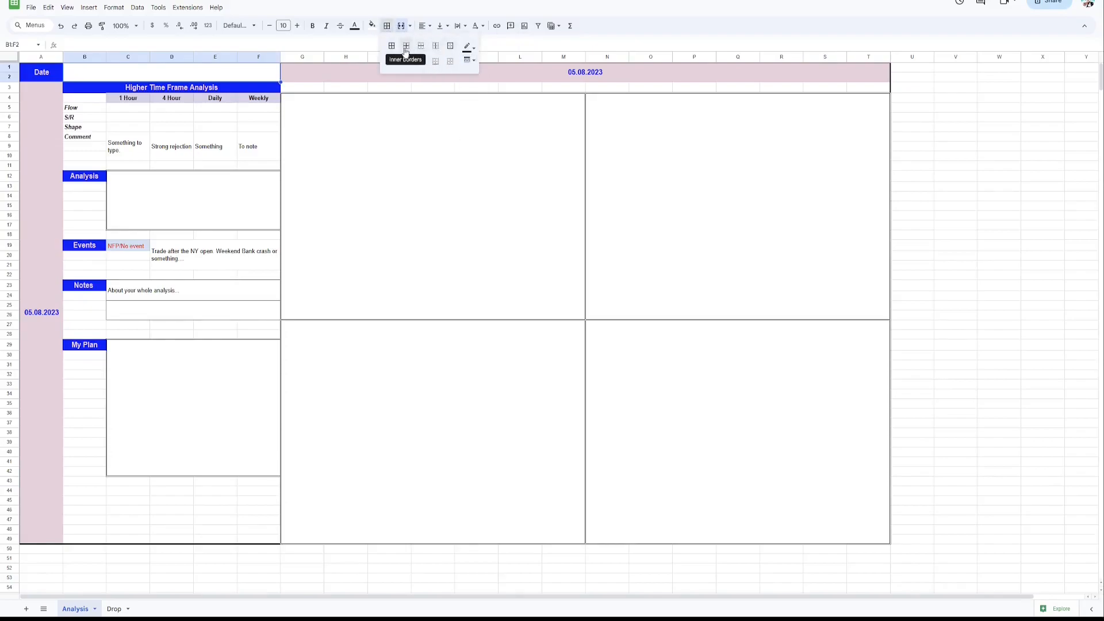
left_click(936, 268)
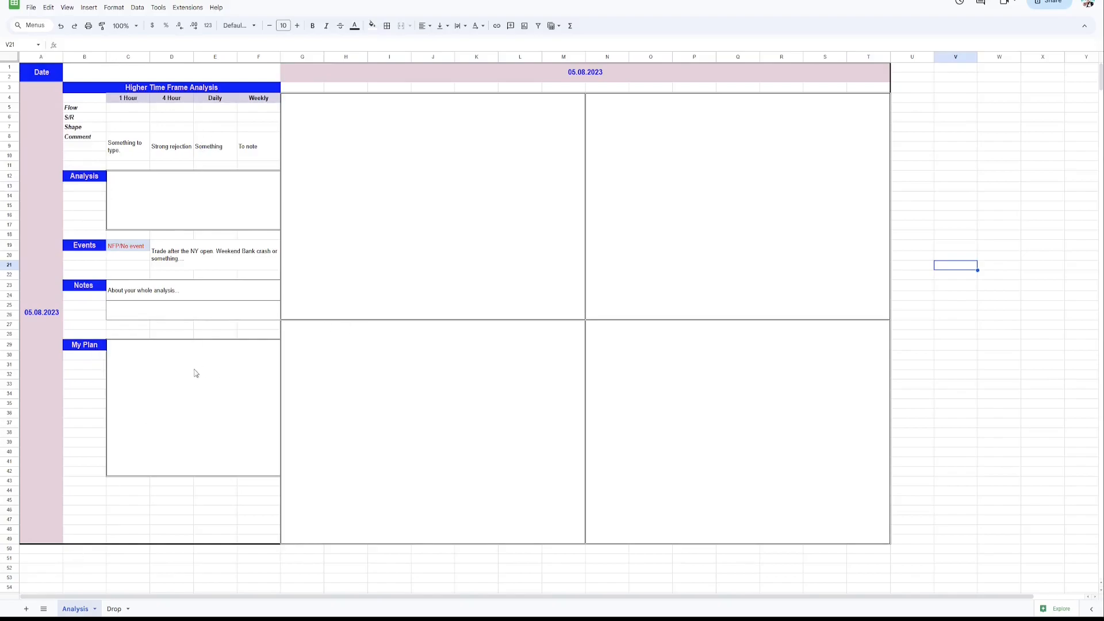
Merge A1:G1 on the Drop sheet and enter the title "Analysis" in it.
left_click(114, 609)
left_click_drag(46, 68, 319, 75)
left_click(401, 26)
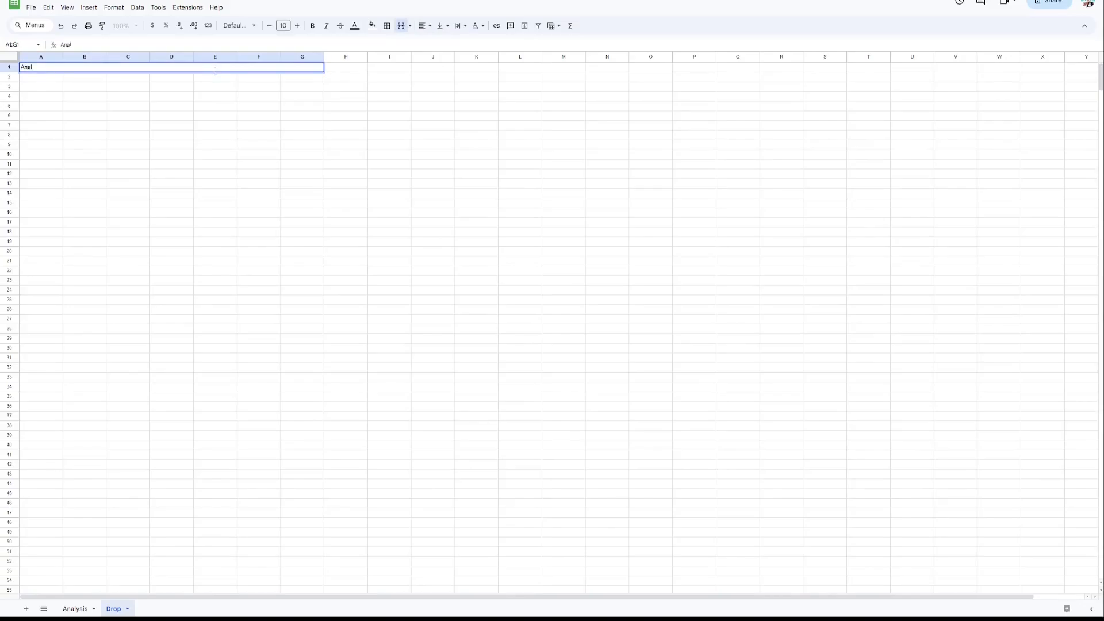
left_click(98, 181)
left_click(42, 70)
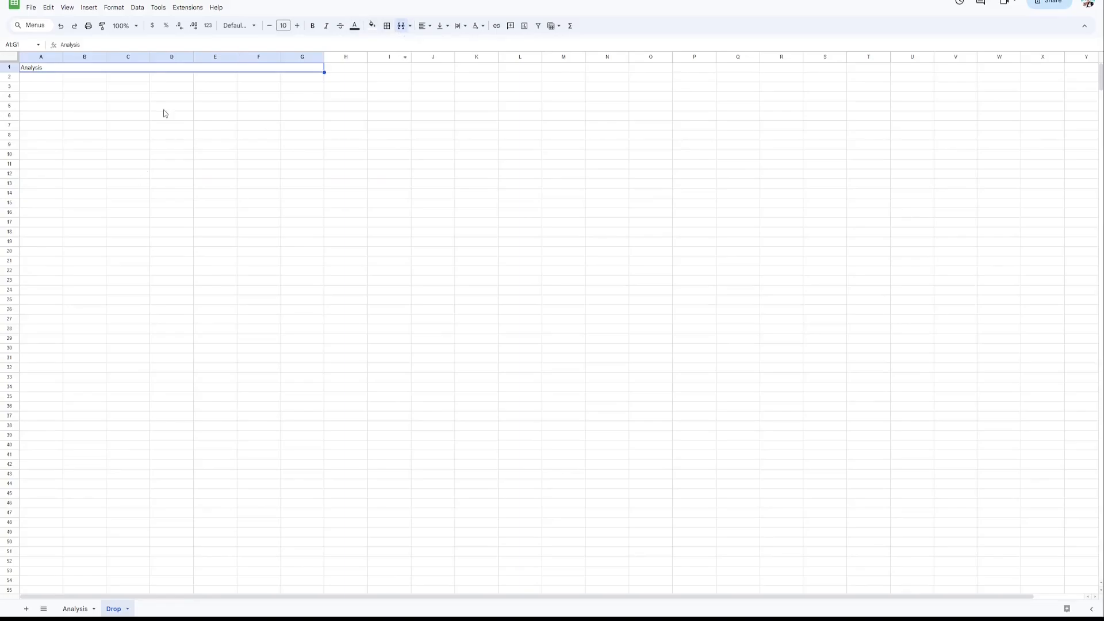
Copy the date banner's formatting from the Analysis sheet onto the Drop sheet's title A1:G1.
left_click(74, 608)
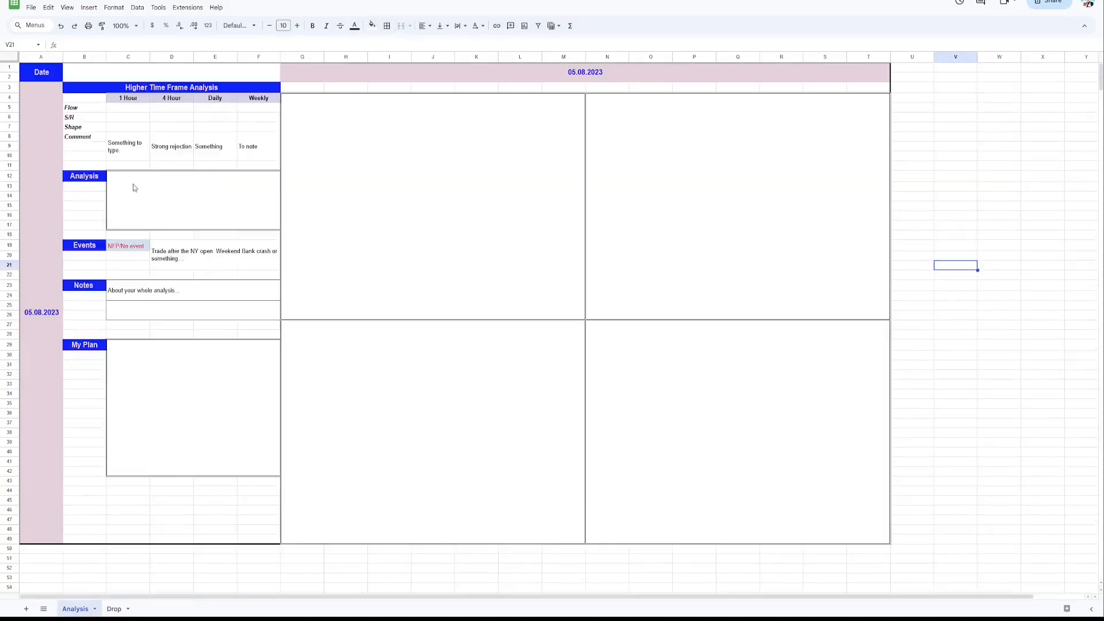
left_click(401, 80)
left_click(102, 25)
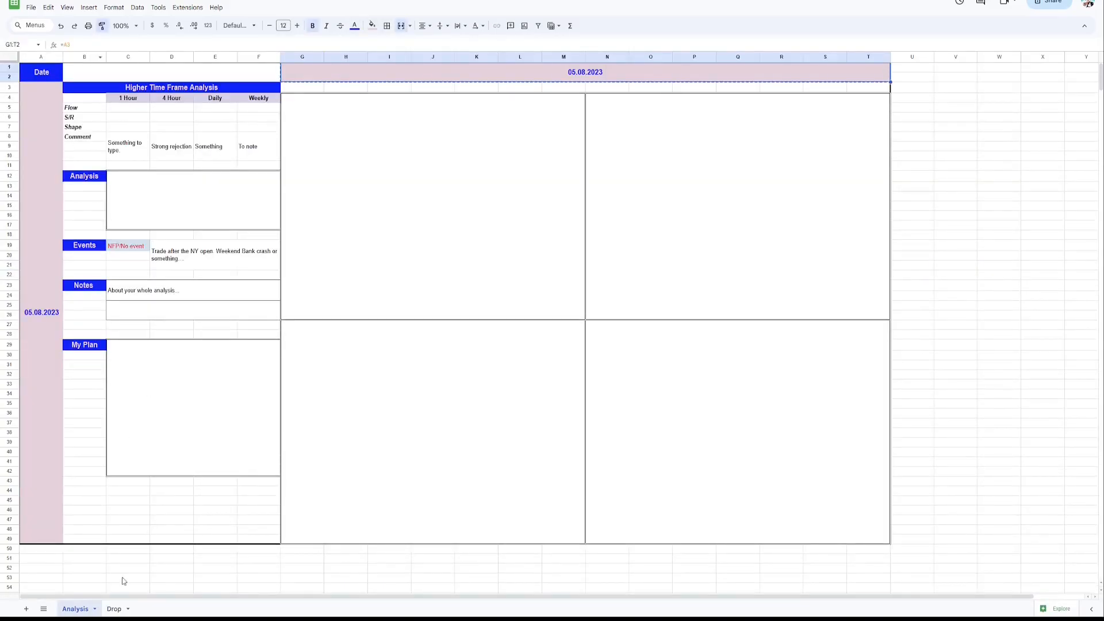
left_click(114, 608)
left_click(86, 69)
left_click(128, 127)
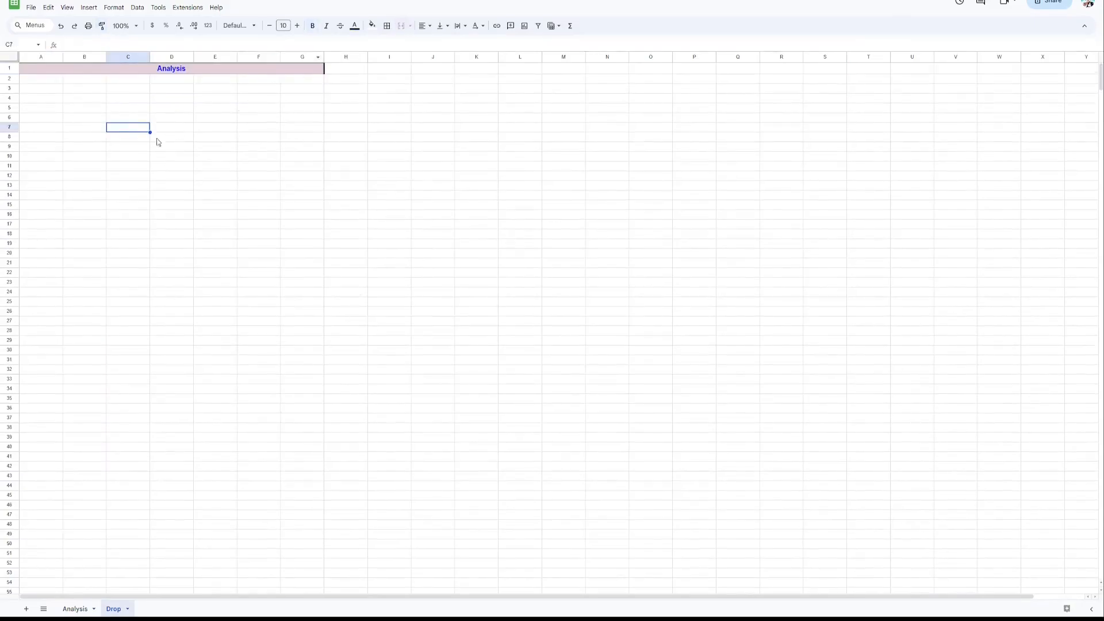
On the Drop sheet, enter the heading "Flow" in A2 with the options "Uptrend" and "Down trend" below it.
left_click(76, 608)
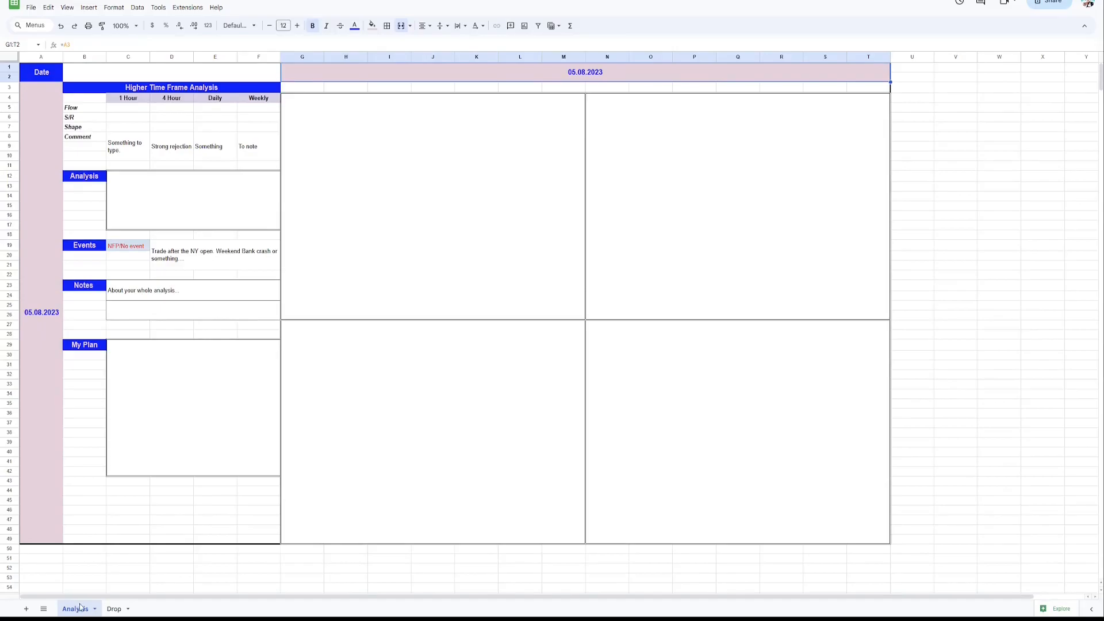
left_click(112, 609)
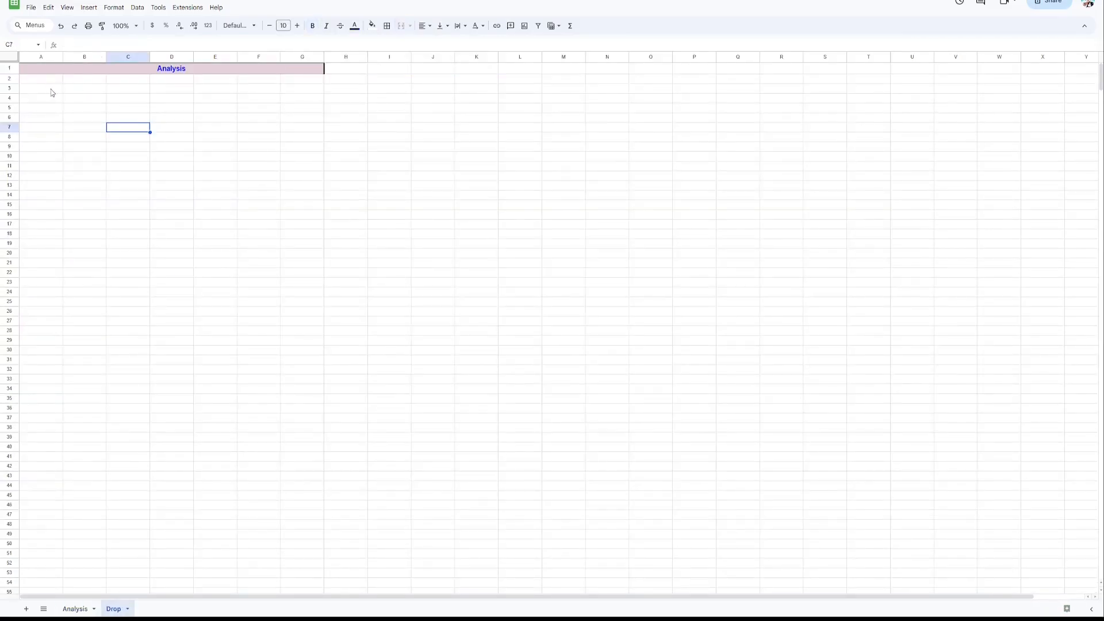
double_click(52, 89)
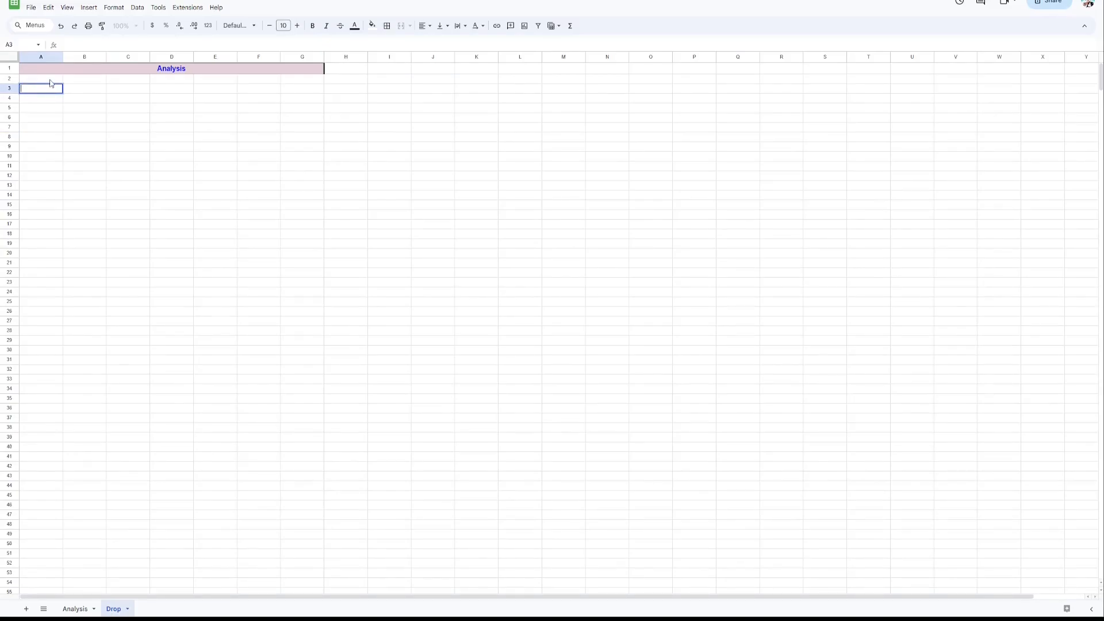
double_click(51, 80)
type("Flow")
key("Return")
type("Uptrend")
double_click(43, 99)
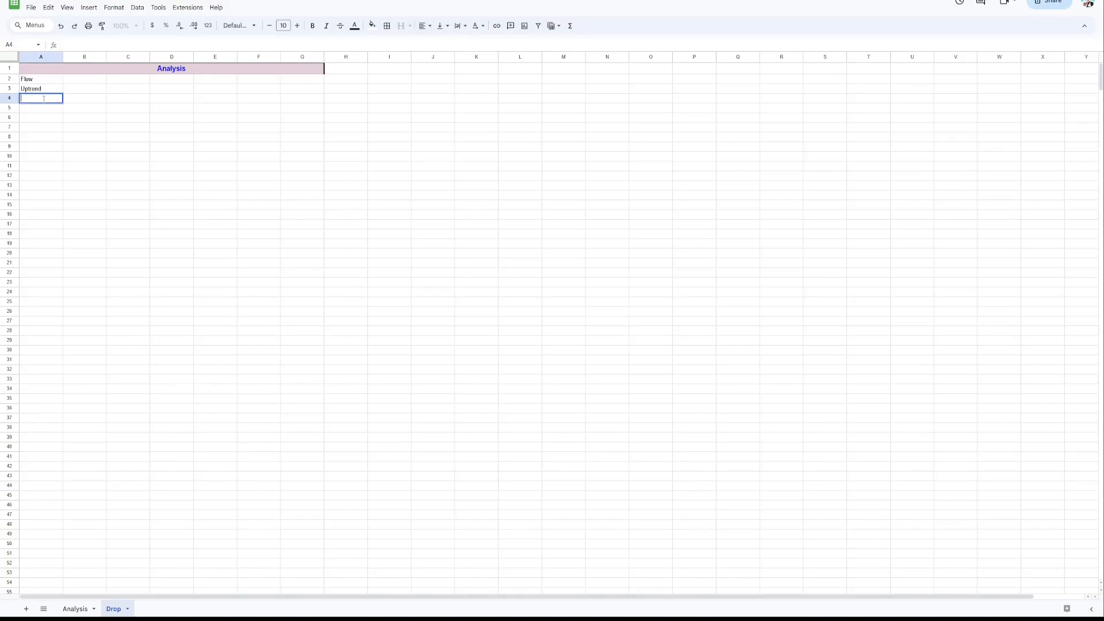
type("Down trend")
key("Return")
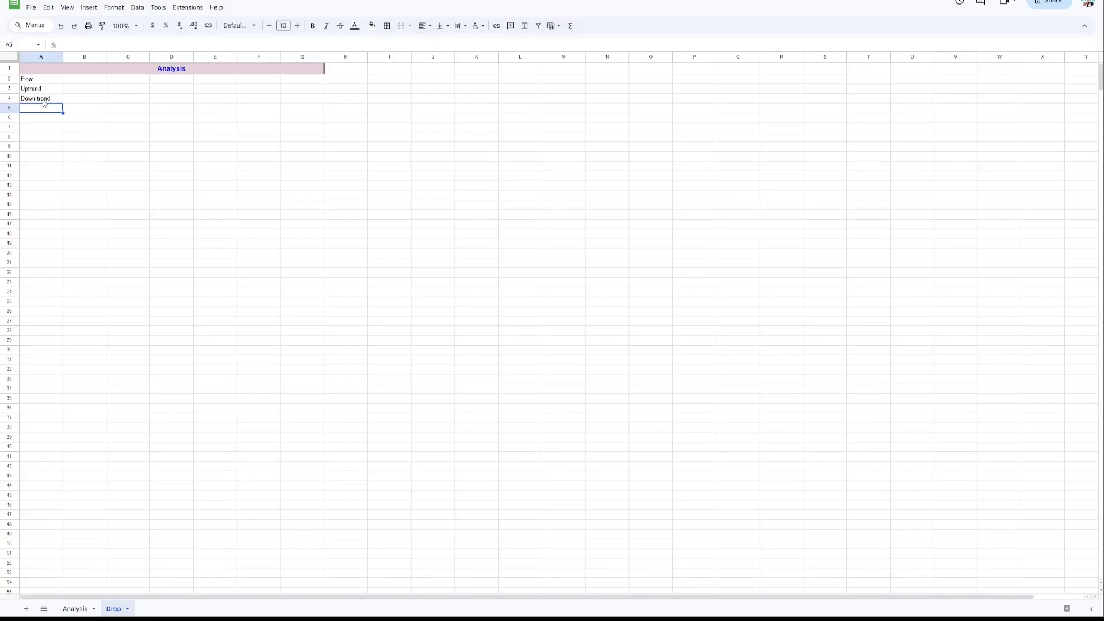
Reword the option in A3 as "Up trend" and add "Sideways?" and "Etc" in A5:A6.
double_click(29, 90)
double_click(34, 108)
type("ideways?")
key("Return")
type("Etc")
key("Return")
Make the Flow heading in A2 bold and center it.
left_click(29, 81)
left_click(314, 27)
left_click(426, 26)
left_click(438, 43)
left_click(346, 311)
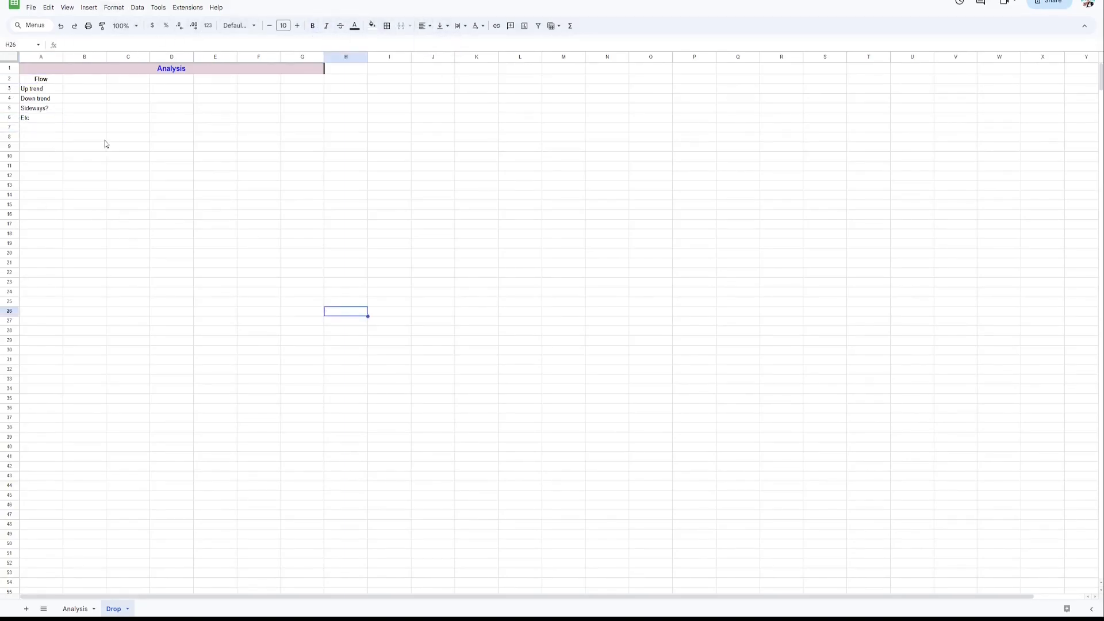
Enter the heading "S/R" in B2 of the Drop sheet with "Broke Above" and "Broke below" beneath it.
left_click(74, 609)
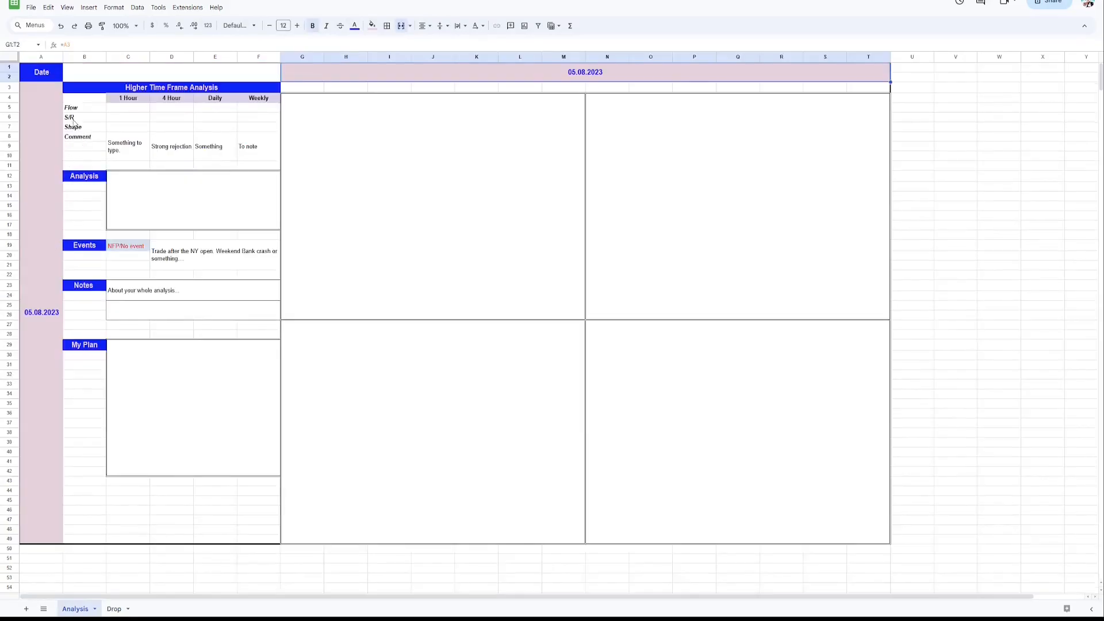
left_click(113, 608)
left_click(79, 81)
double_click(78, 80)
type("S/R")
key("Return")
type("Broke Above")
key("Return")
type("Broke below")
key("Return")
Correct B3 to "Broke above" and add the options "Rejected" and "Etc." in B5:B6.
double_click(84, 100)
double_click(84, 90)
key("BackSpace")
type("a")
double_click(81, 106)
type("Rejected")
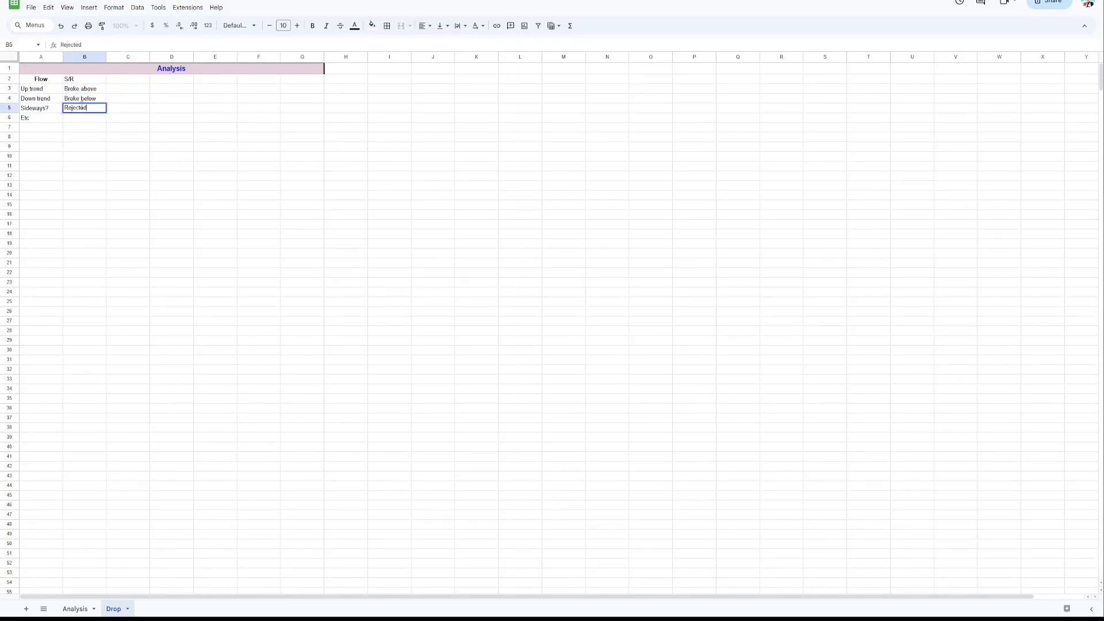
key("Return")
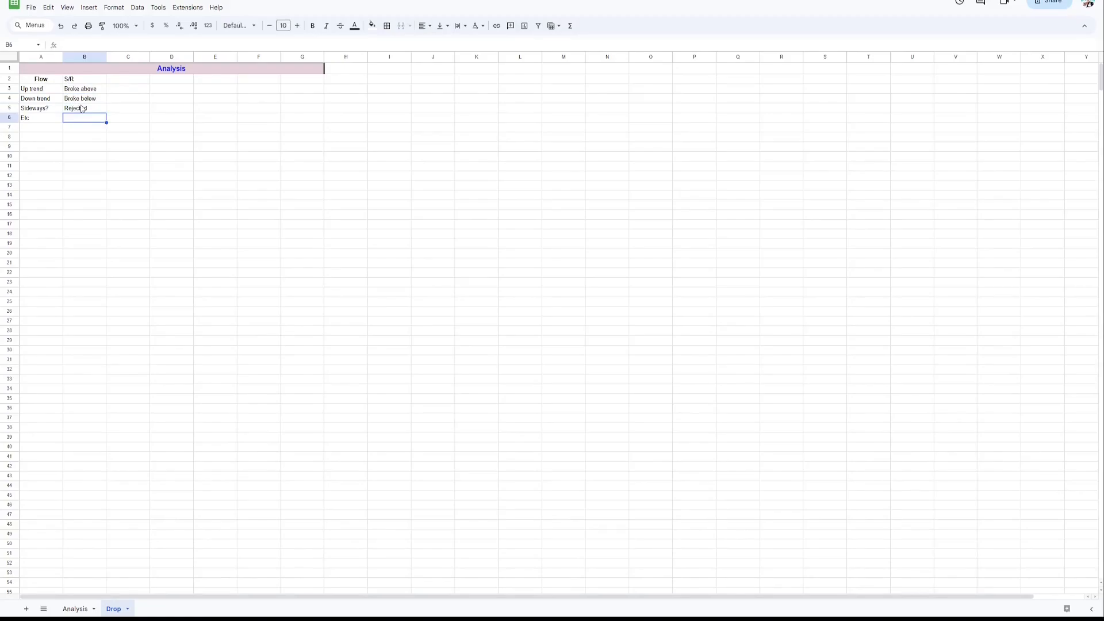
type("ET")
key("Return")
Copy the Flow heading's formatting onto the S/R heading in B2.
left_click(72, 82)
left_click(43, 79)
left_click(102, 28)
left_click(84, 81)
Add a period to the last Flow option in A6 so it reads "Etc.".
double_click(44, 119)
type(".")
left_click(126, 147)
Enter the heading "Shape" in C2 of the Drop sheet with the options "Wedge", "H&S", "V recovery" and "Etc." in C3:C6.
left_click(75, 609)
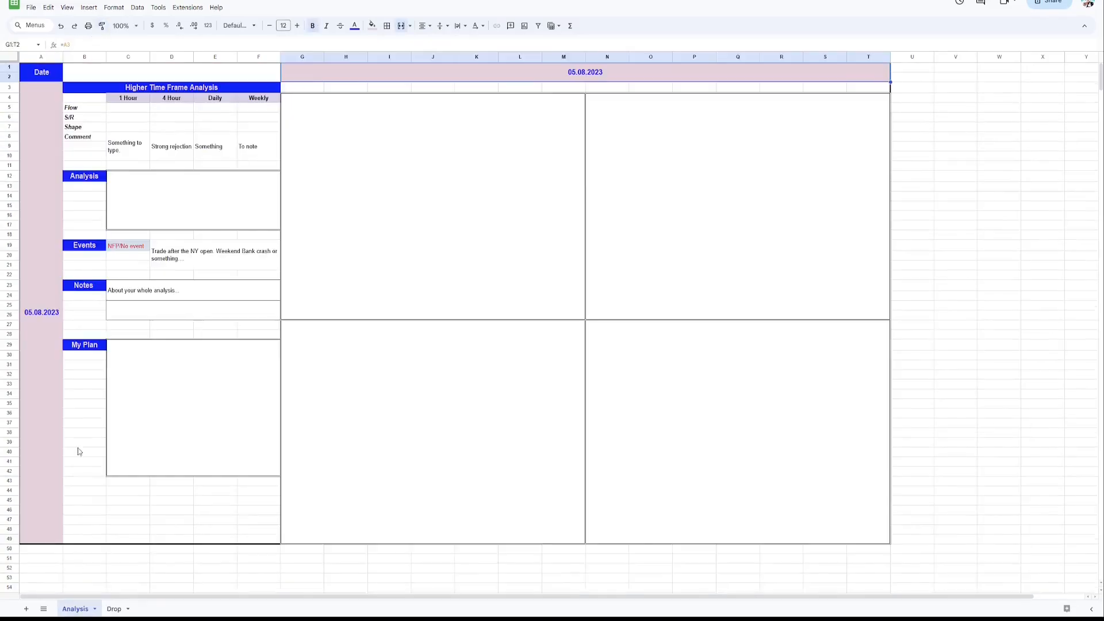
left_click(116, 608)
left_click(135, 80)
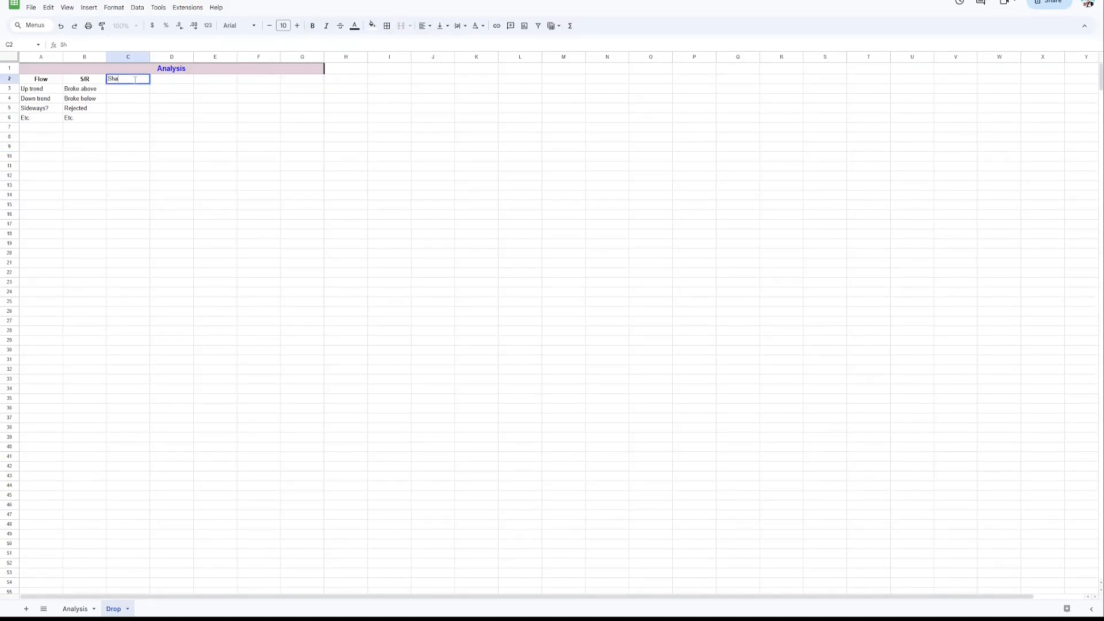
key("Return")
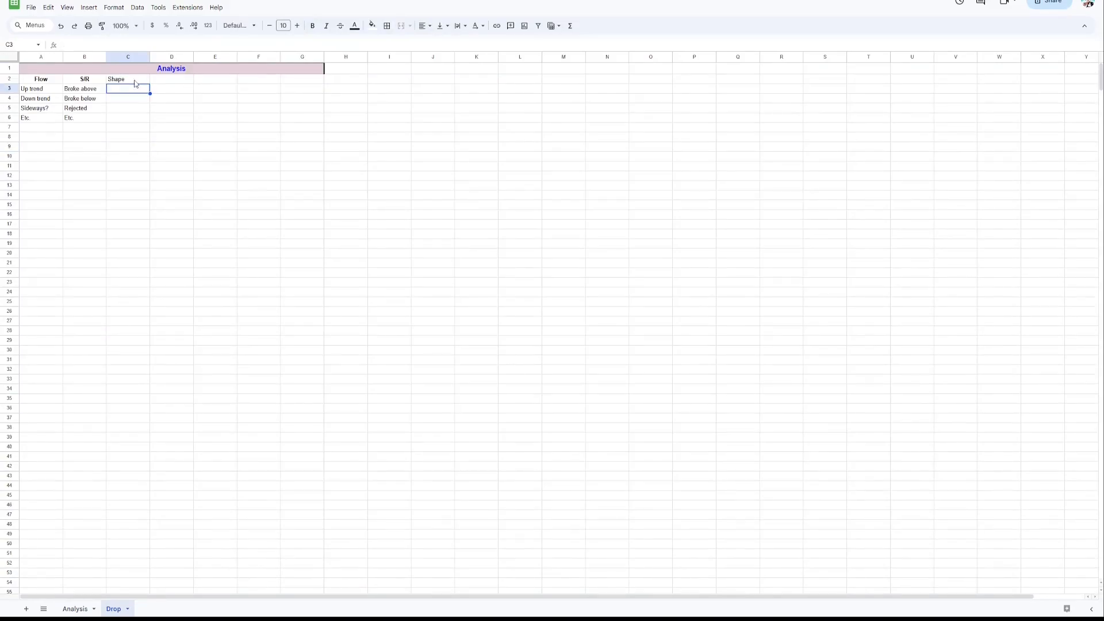
type("Wedge")
key("Return")
type("H&S")
key("Return")
type("V re")
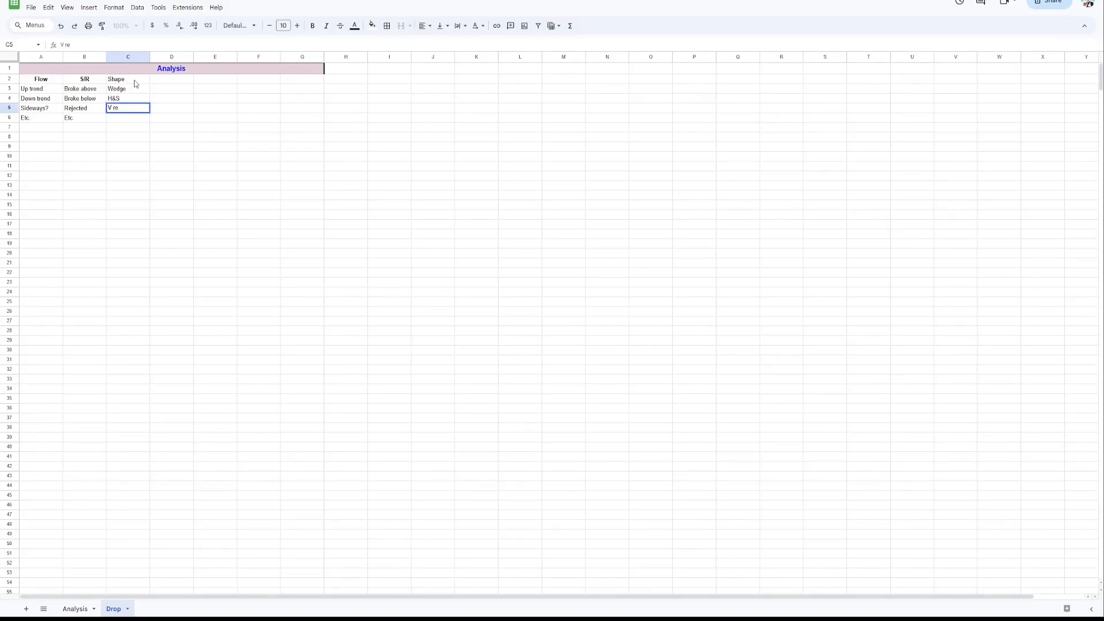
type("covery")
key("Return")
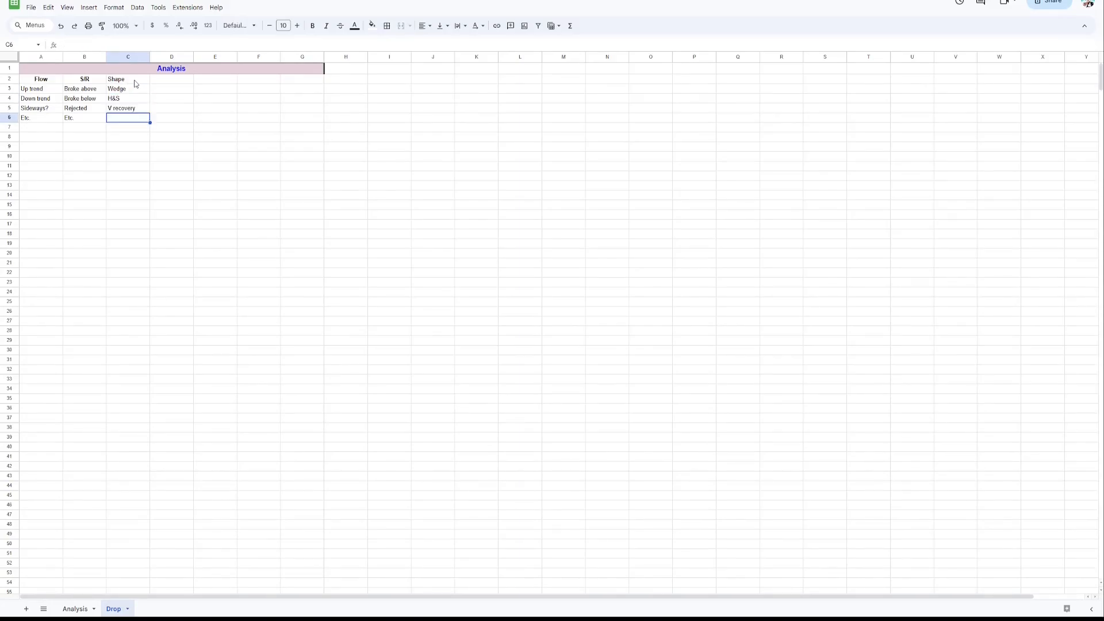
type("Et6c")
key("Return")
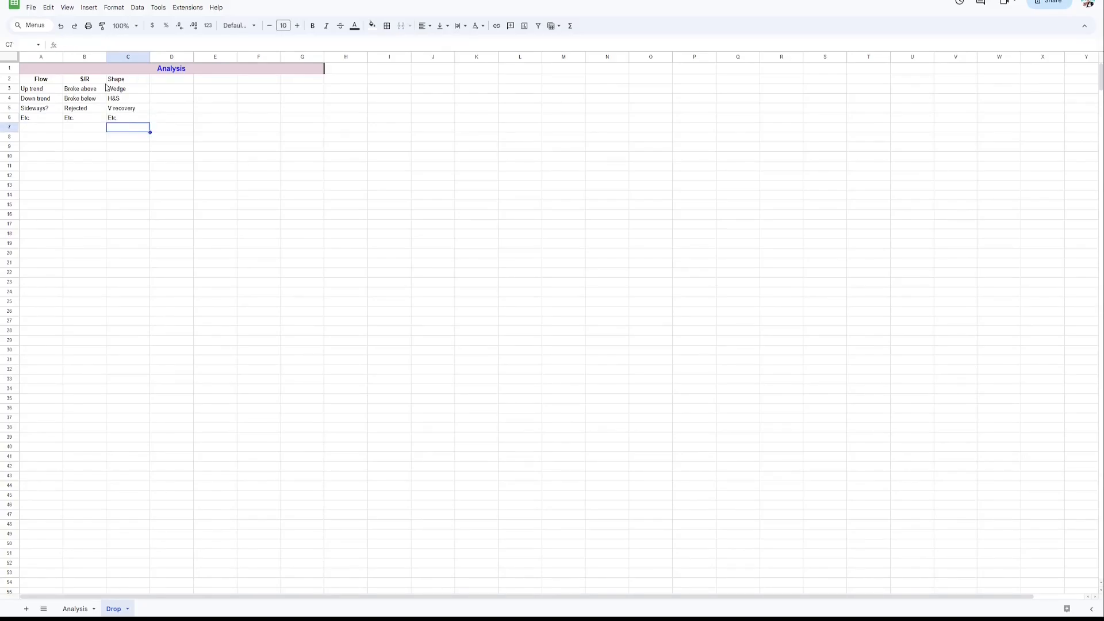
Copy the S/R heading's formatting onto the Shape heading in C2.
left_click(84, 79)
left_click(102, 25)
left_click(128, 78)
left_click(75, 609)
left_click(114, 608)
left_click(241, 225)
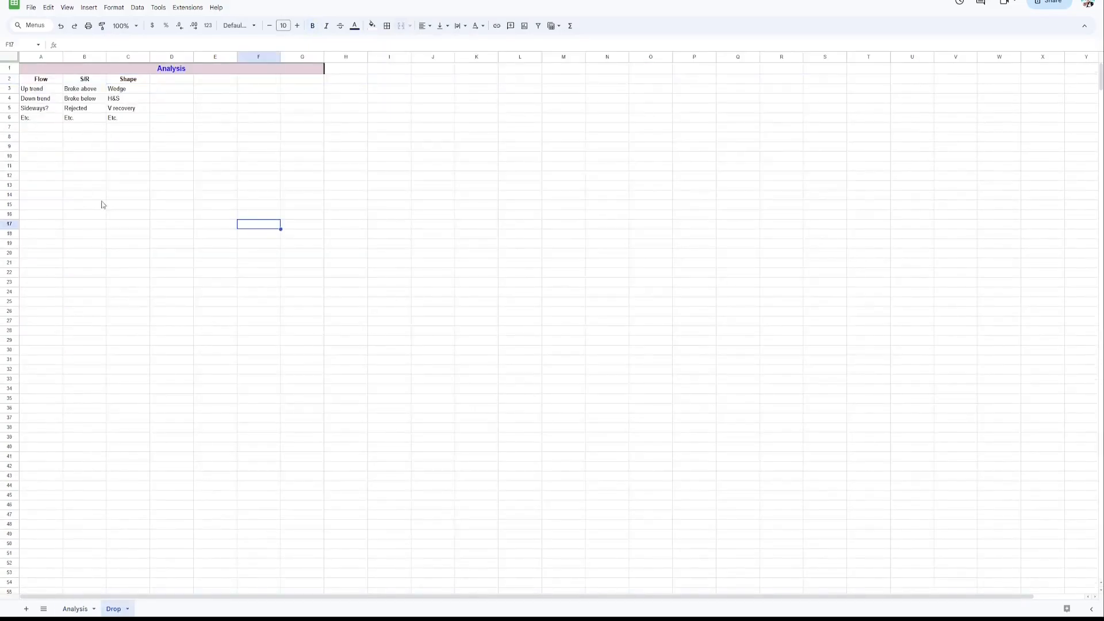
Add a dropdown from a range to the Flow cells C5:F5 on the Analysis sheet, using Drop!A3:A6 as its source.
left_click_drag(36, 89, 46, 121)
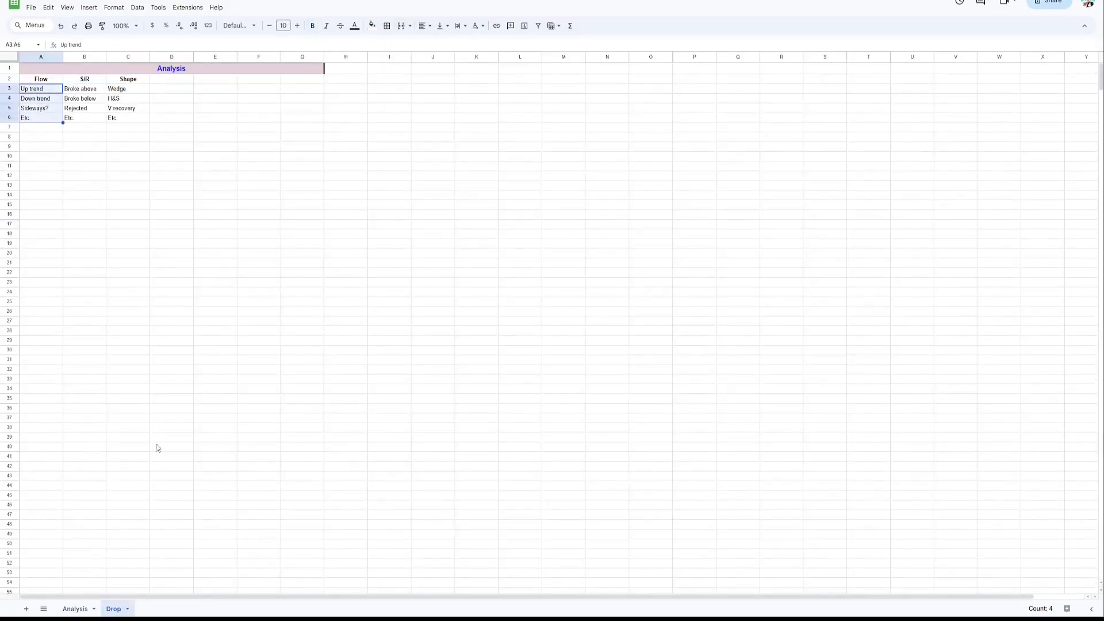
left_click(75, 608)
left_click_drag(112, 109, 249, 111)
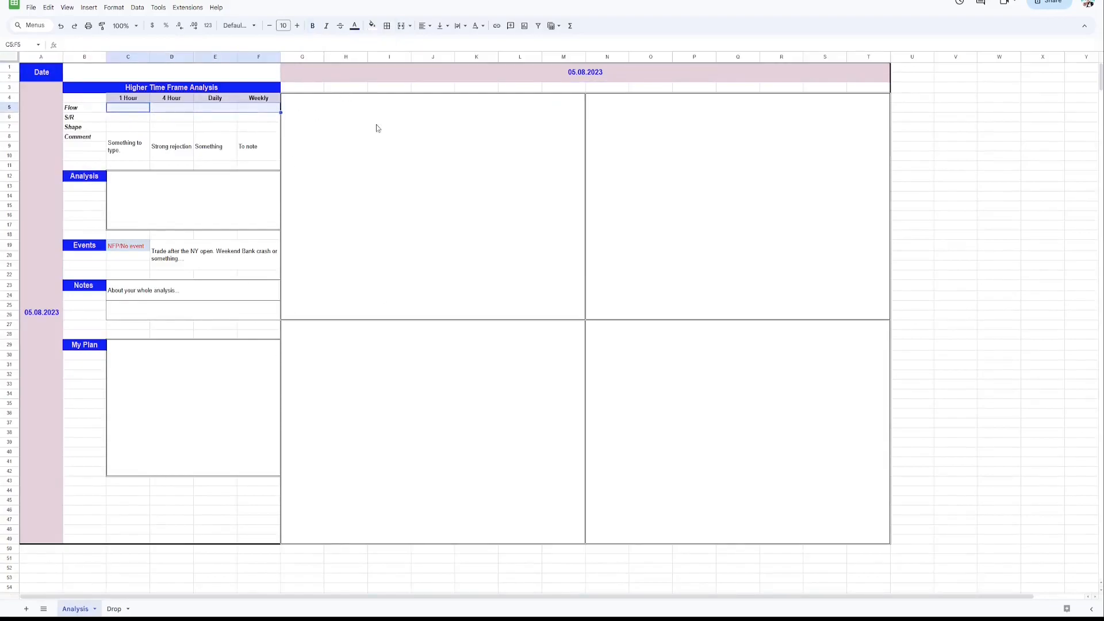
right_click(184, 111)
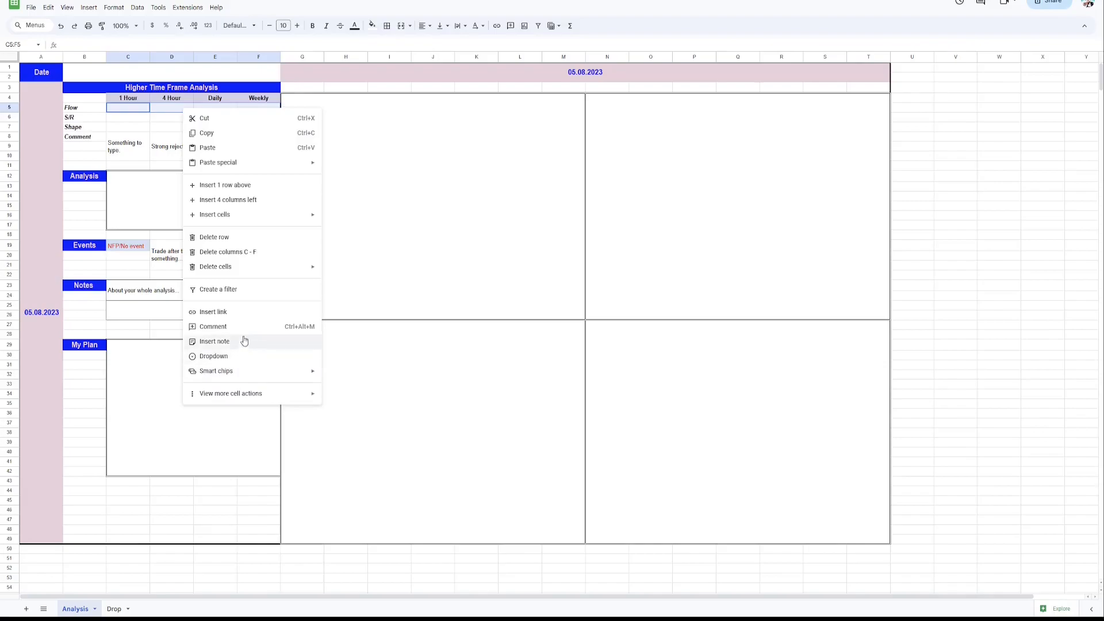
left_click(236, 356)
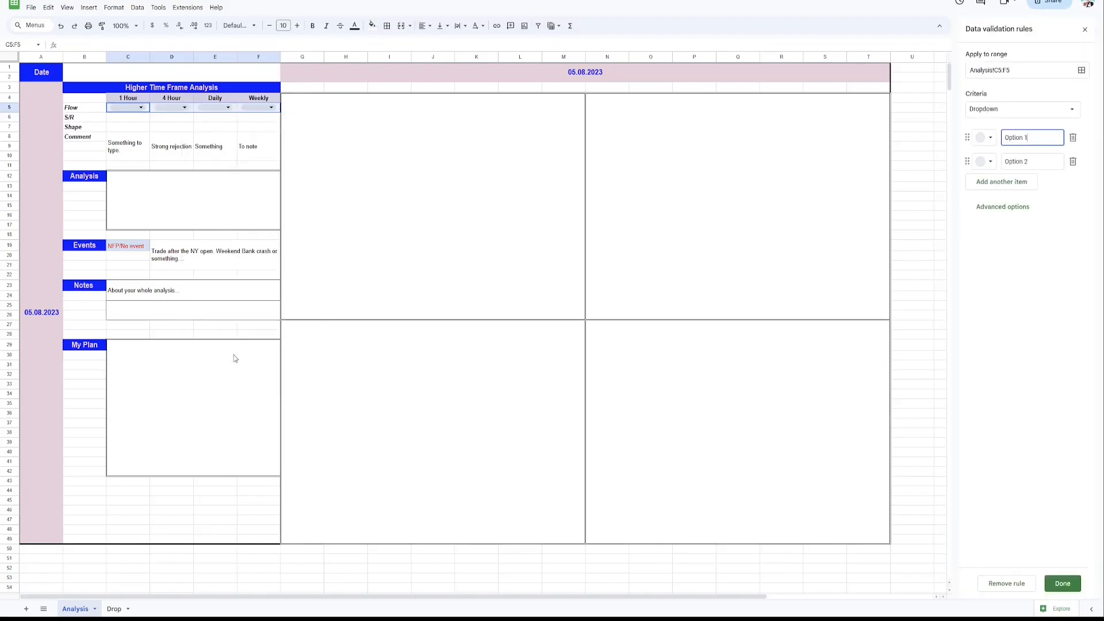
left_click(1058, 116)
left_click(1049, 124)
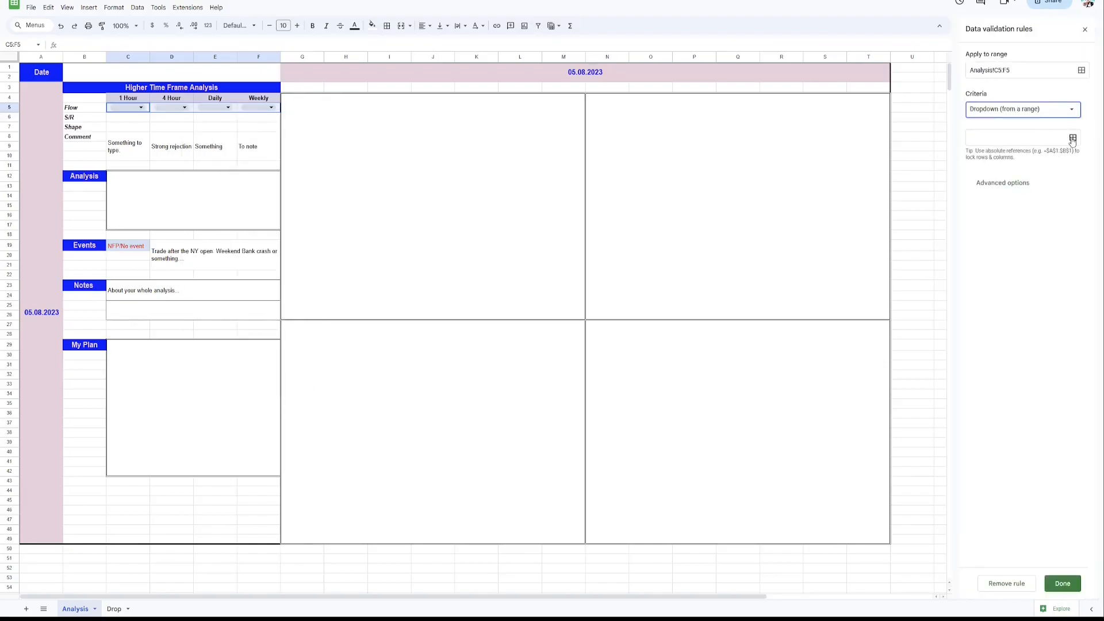
left_click(1072, 138)
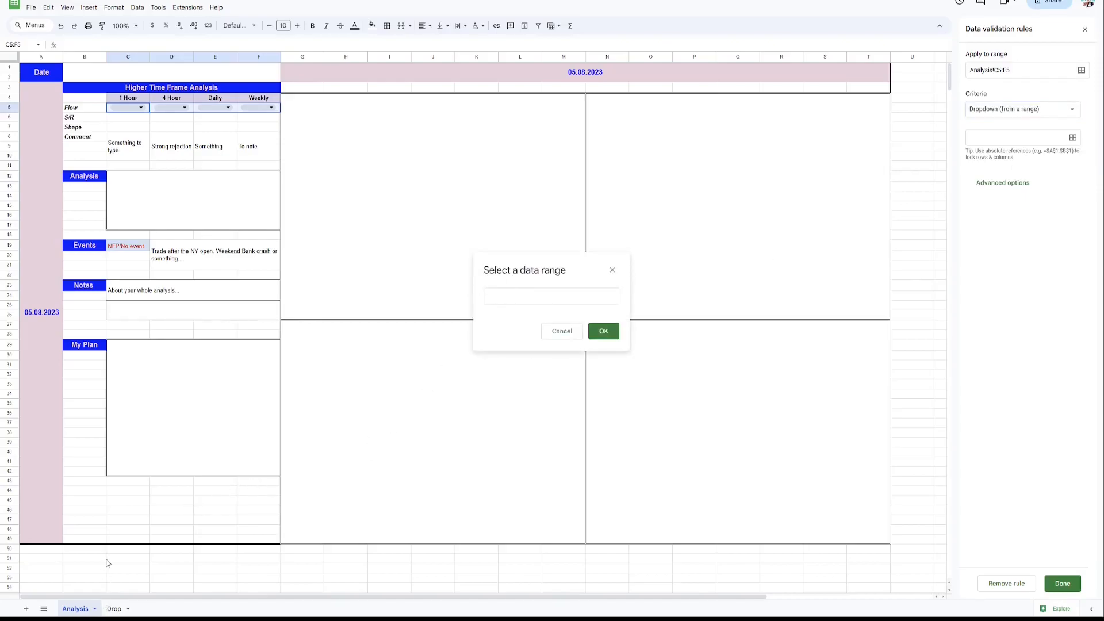
left_click(114, 608)
left_click_drag(53, 94, 49, 118)
left_click(600, 332)
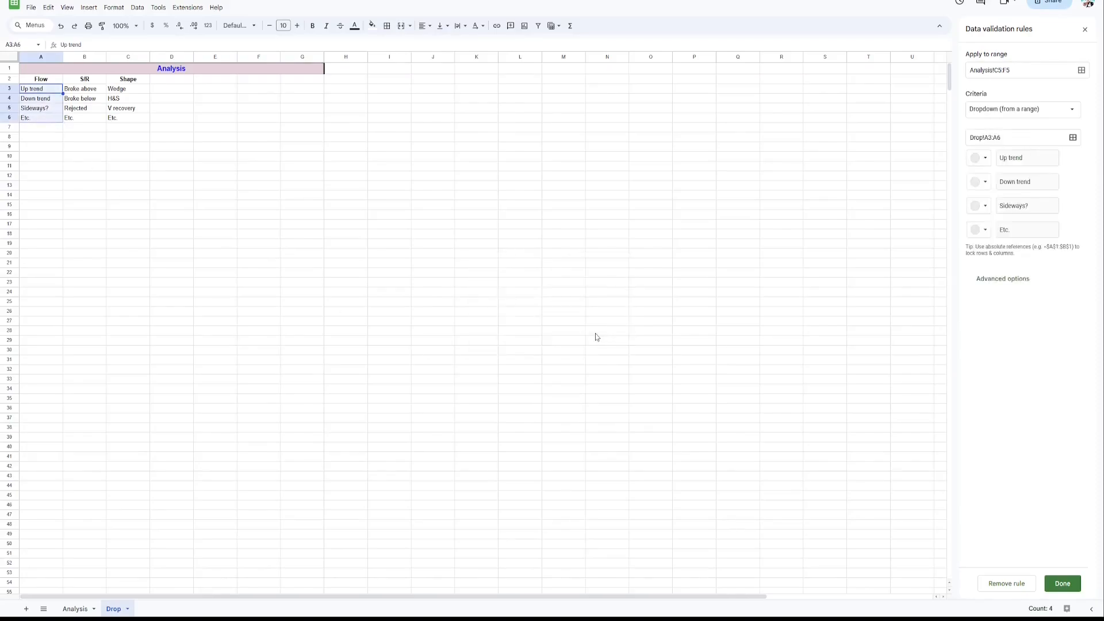
Color the Up trend option light green and the Down trend option light red, and save the dropdown rule.
left_click(985, 163)
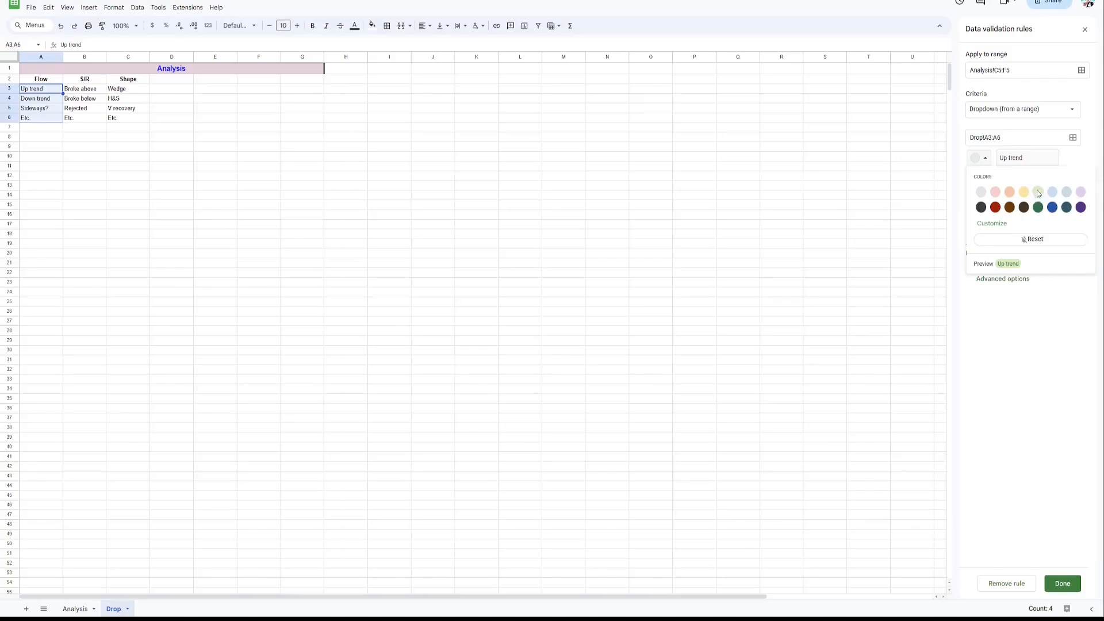
left_click(1037, 195)
left_click(979, 181)
left_click(995, 214)
left_click(1063, 583)
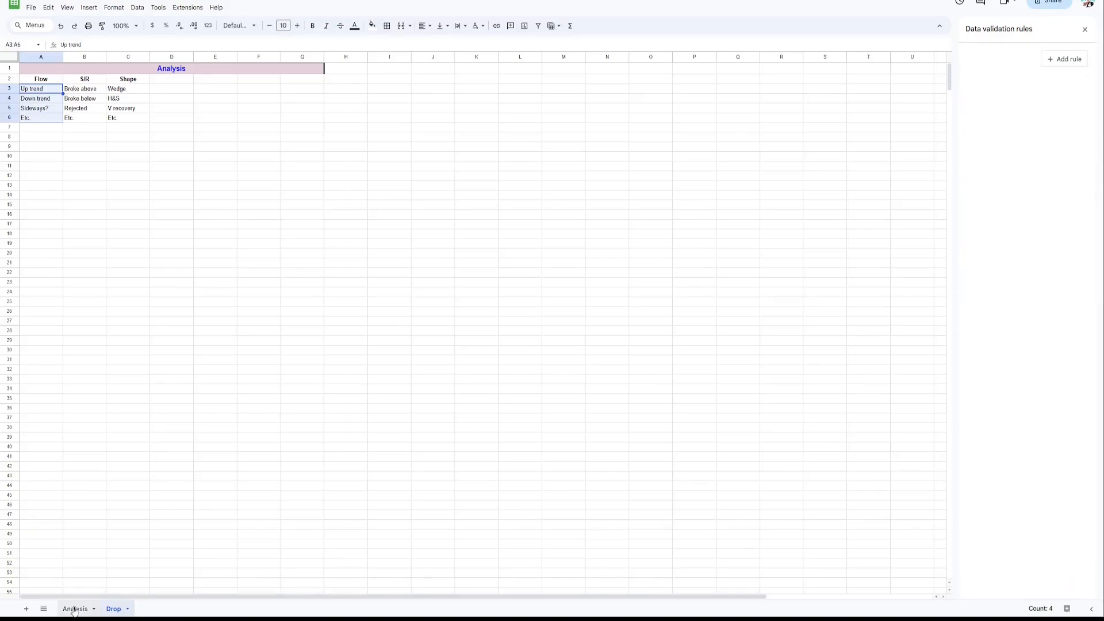
Set the Flow dropdowns for 1 Hour, 4 Hour, Daily and Weekly to "Up trend" on the Analysis sheet.
left_click(74, 609)
left_click(120, 122)
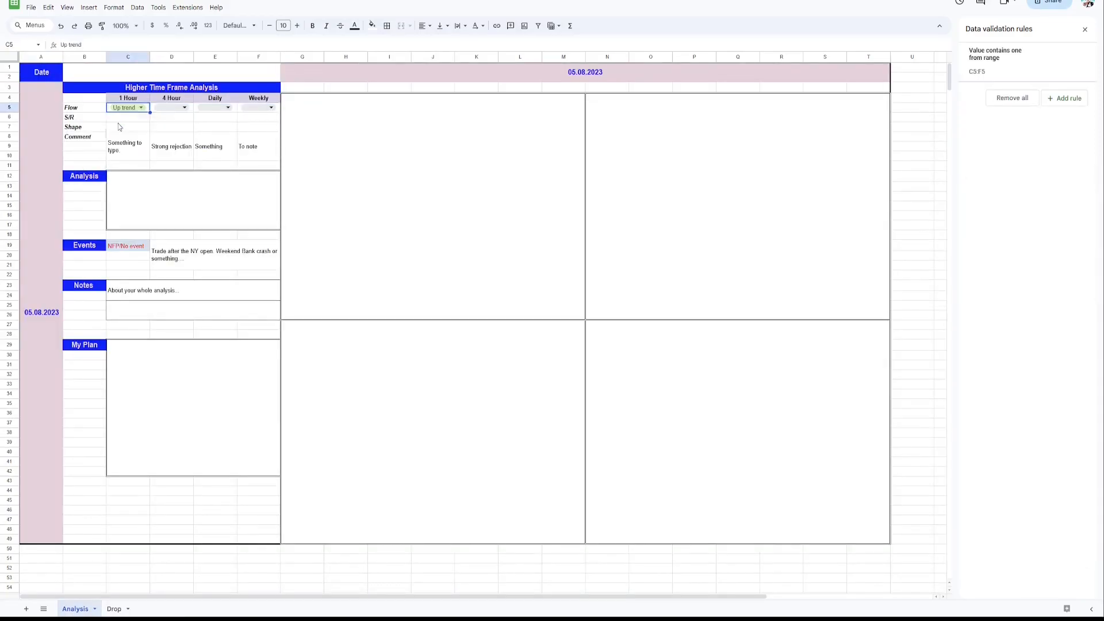
left_click(184, 108)
left_click(166, 121)
left_click(227, 108)
left_click(210, 121)
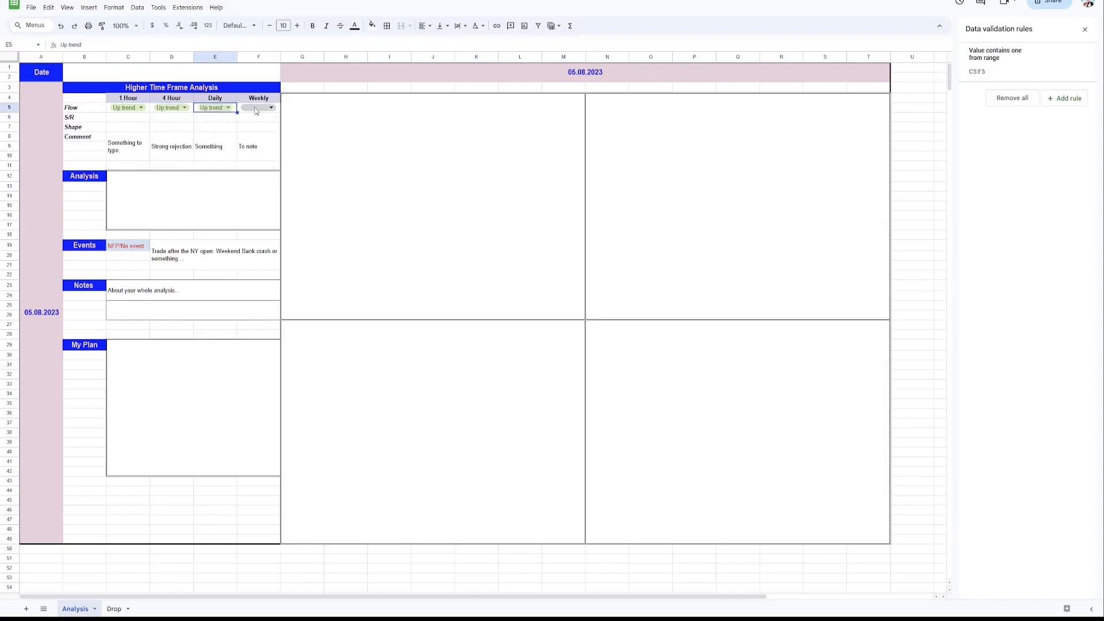
left_click(256, 110)
left_click(257, 123)
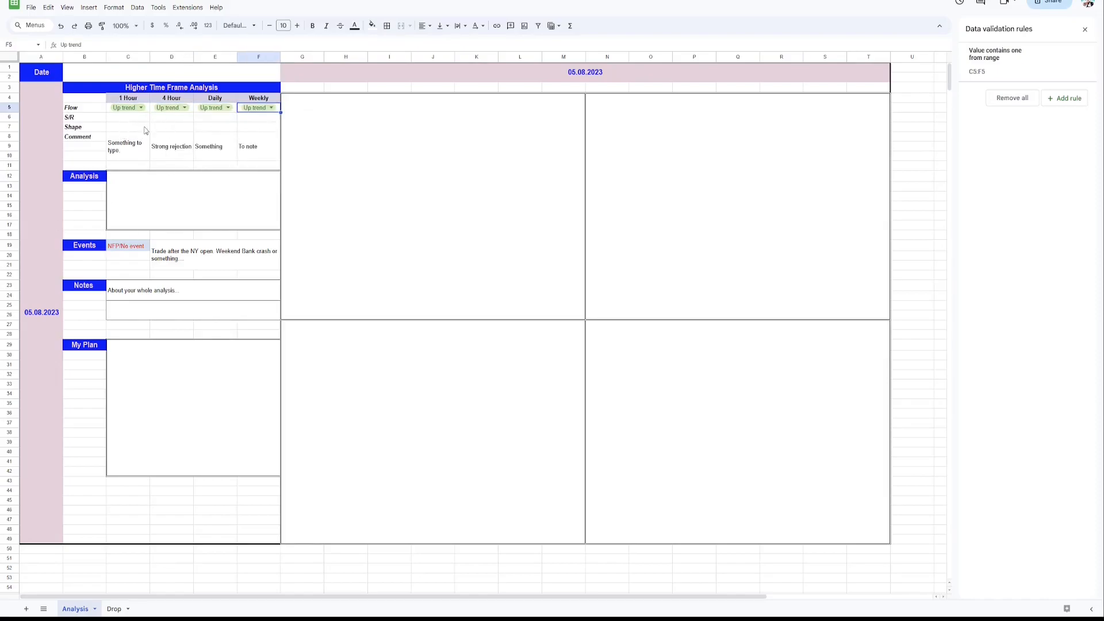
Try auto-fitting all column widths on the Analysis sheet to their contents, and undo it.
left_click(5, 61)
double_click(151, 58)
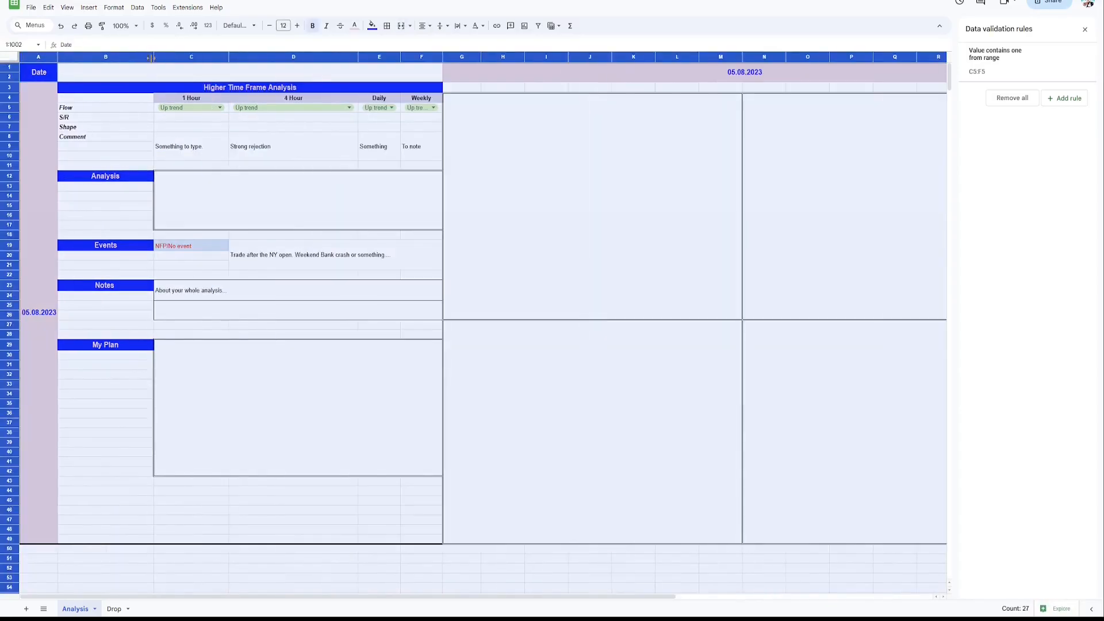
left_click(249, 167)
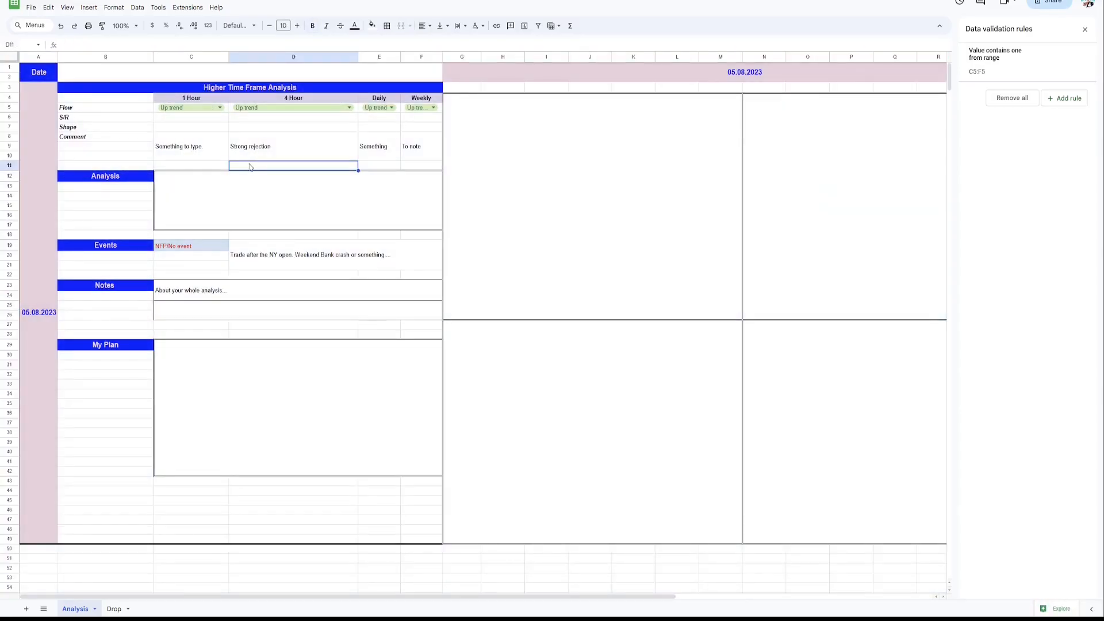
key("ctrl+z")
Widen column C slightly on the Analysis sheet.
left_click(92, 118)
left_click_drag(149, 57, 159, 57)
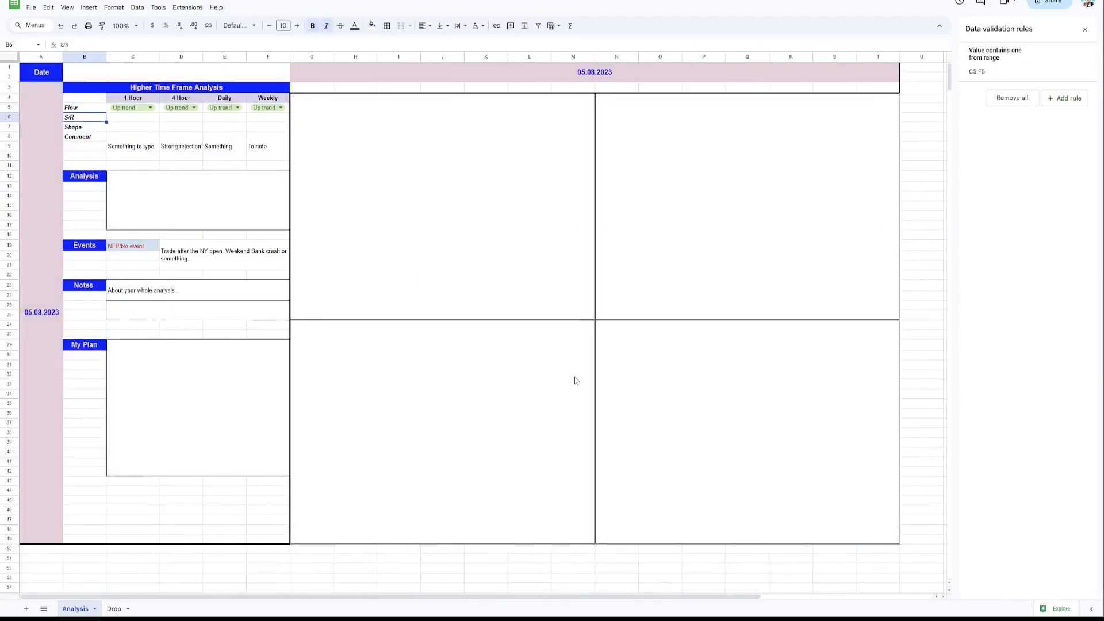
left_click(113, 608)
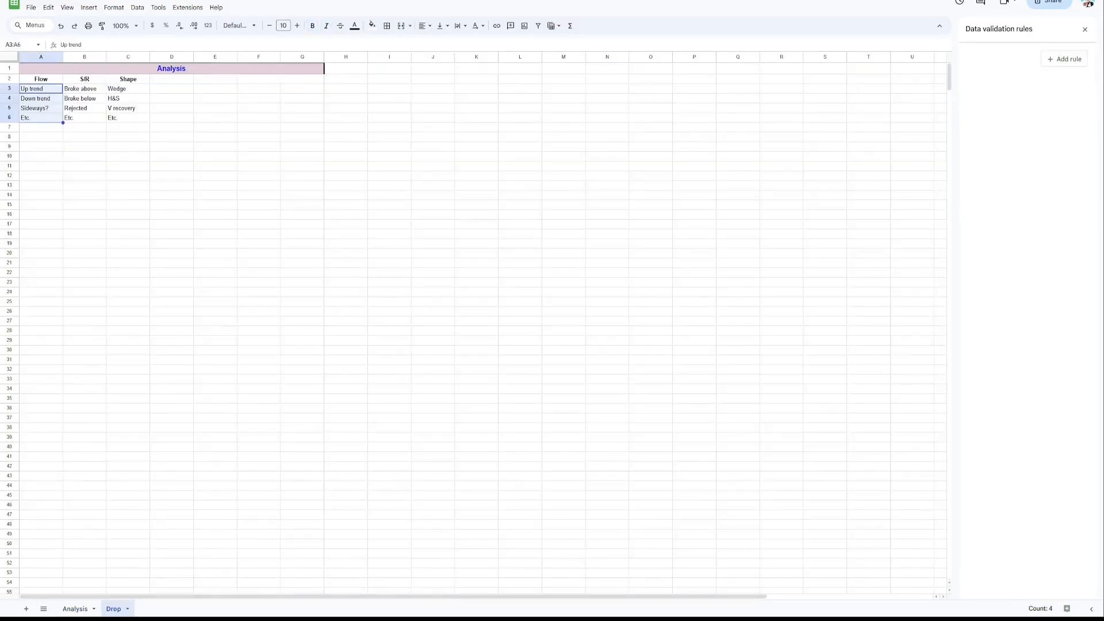
left_click(74, 608)
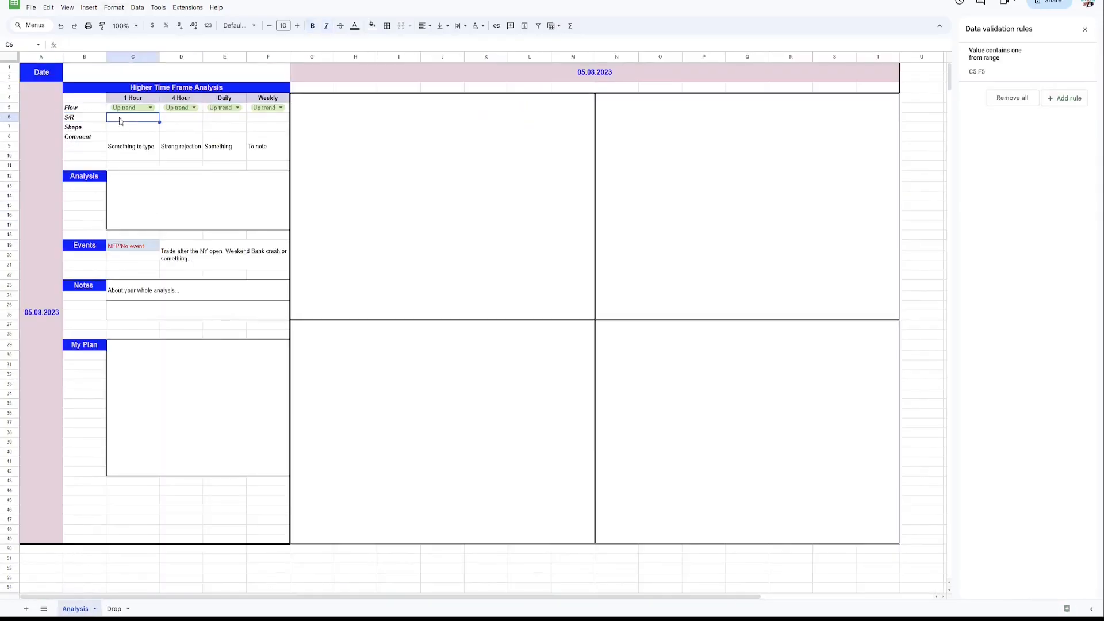
Copy the blue header formatting of the Analysis label onto the Flow, S/R, Shape and Comment labels.
left_click(102, 25)
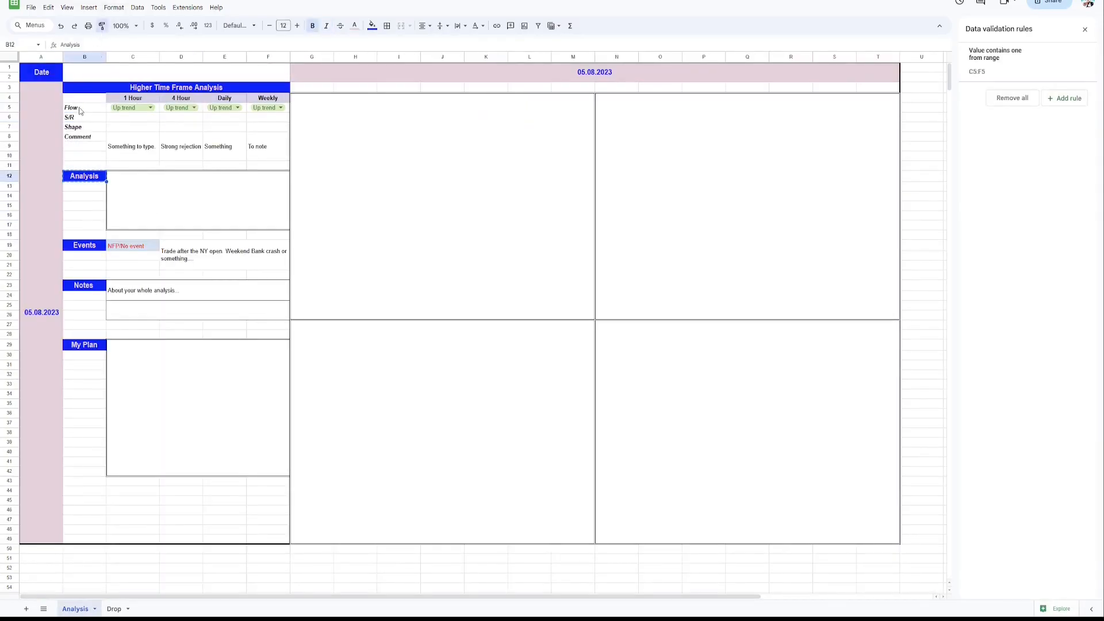
left_click(79, 109)
left_click(102, 26)
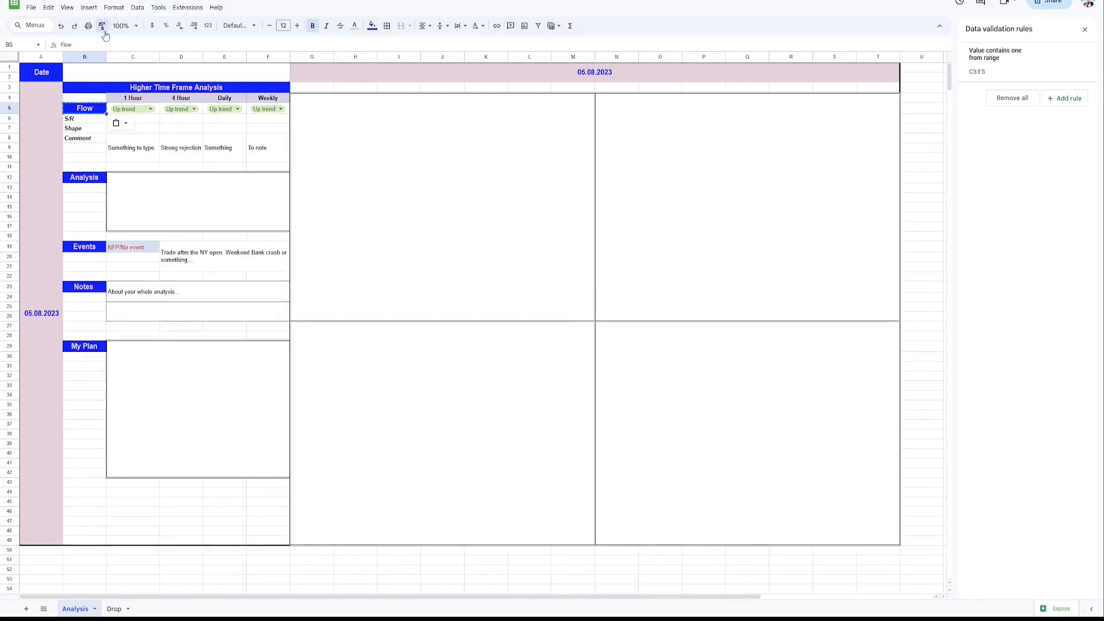
left_click(85, 117)
left_click(102, 26)
left_click(85, 131)
left_click(102, 25)
left_click(84, 144)
left_click(95, 162)
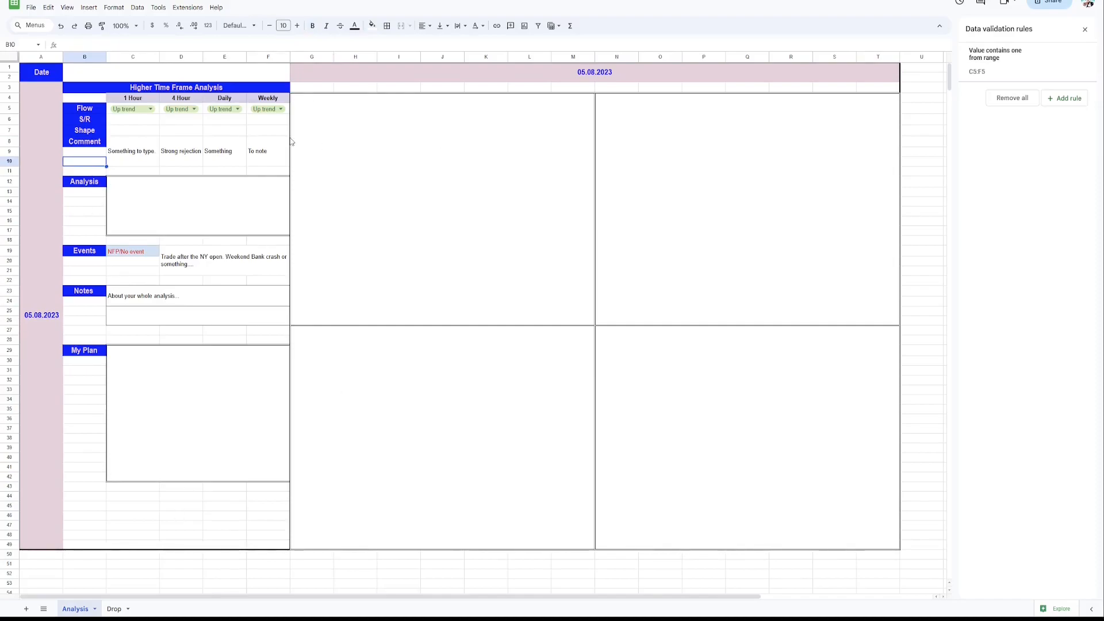
Add a dropdown-from-range rule to S/R cells C6:F6 on the Analysis sheet, sourced from B3:B6 on the Drop sheet.
left_click(113, 608)
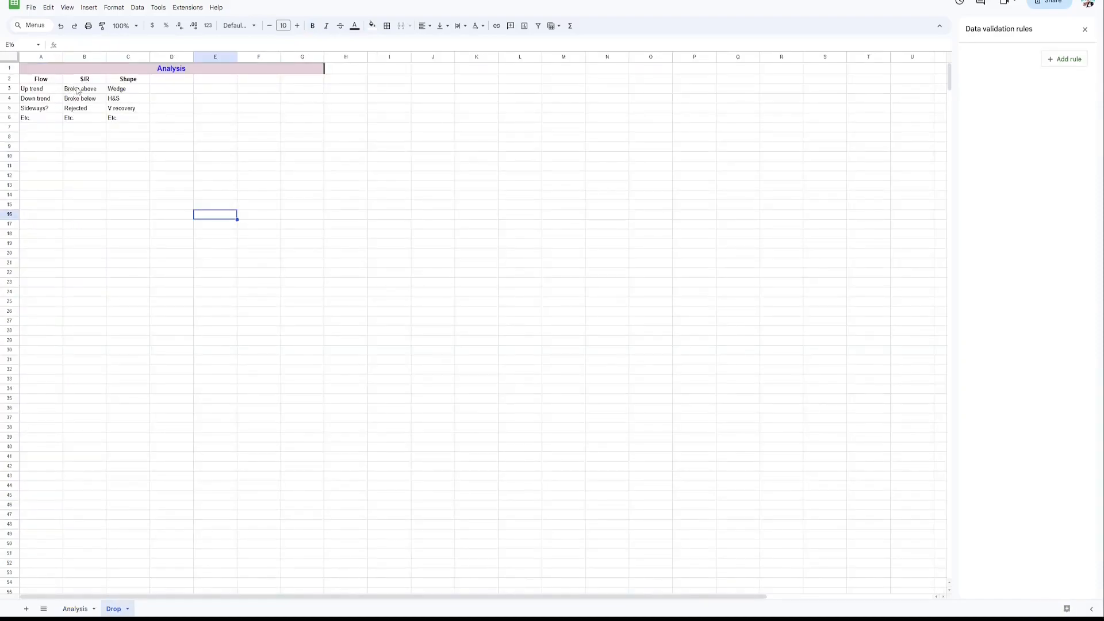
left_click(75, 608)
left_click_drag(133, 119, 264, 125)
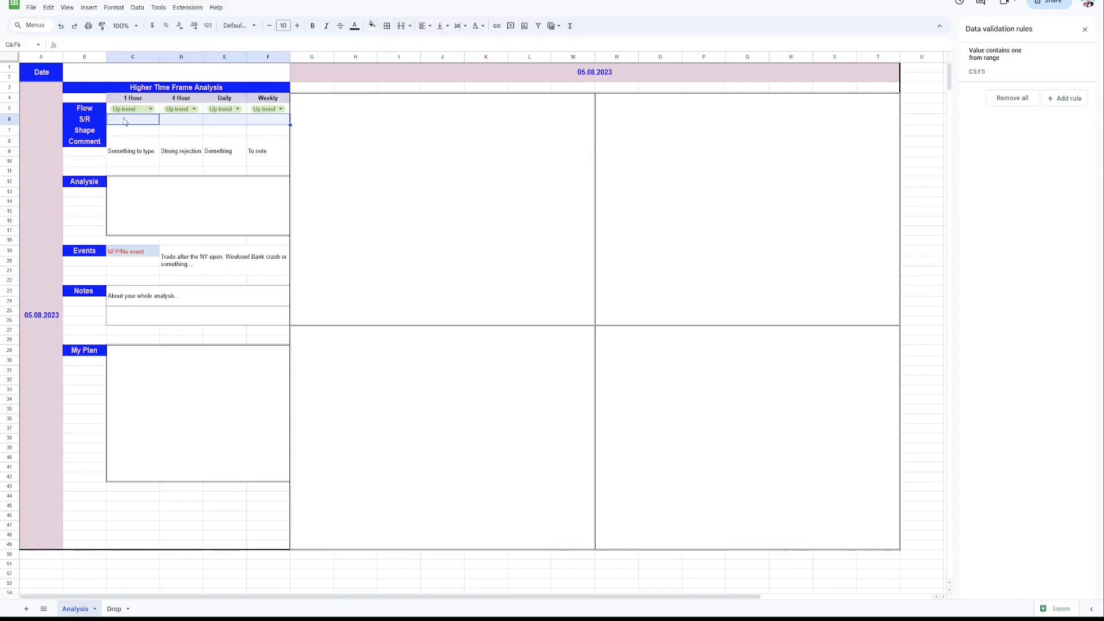
left_click(1065, 98)
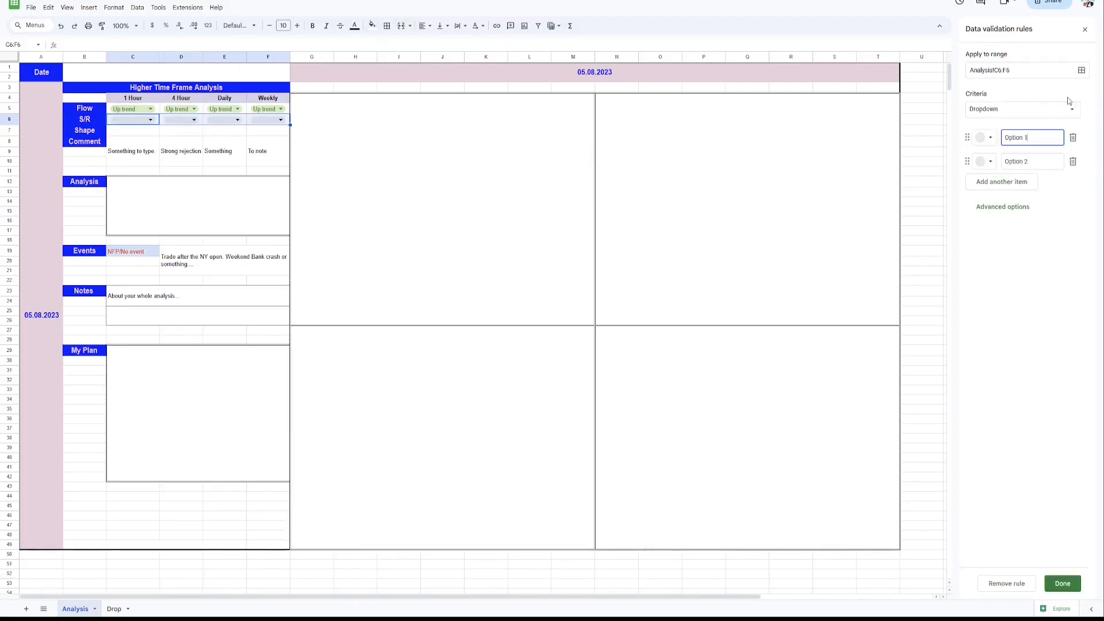
left_click(1082, 70)
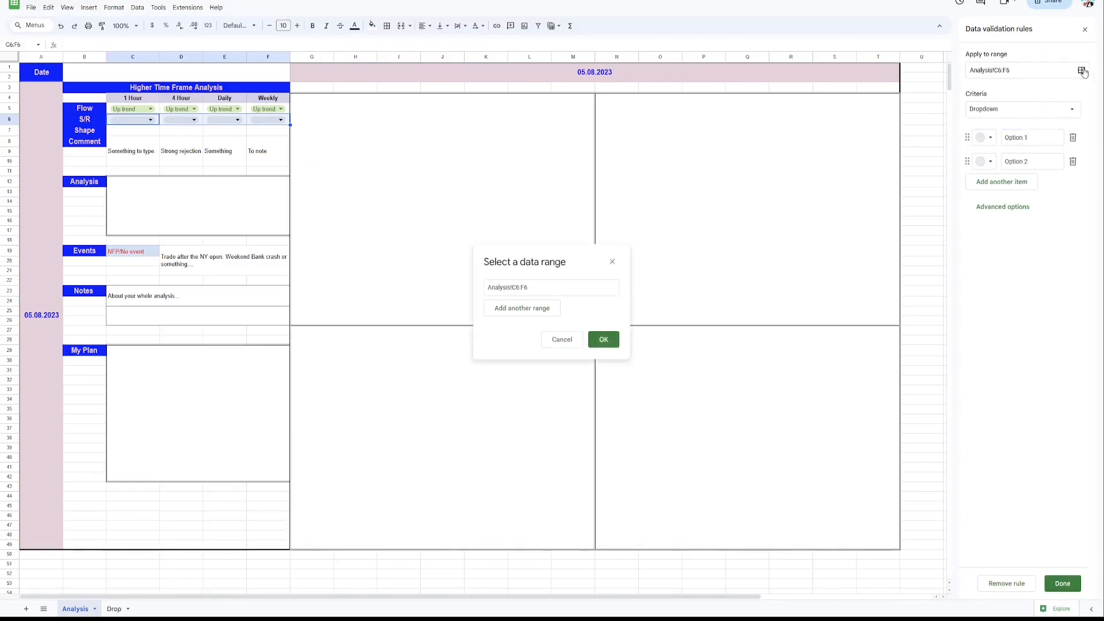
left_click(612, 262)
left_click(1047, 109)
left_click(1032, 123)
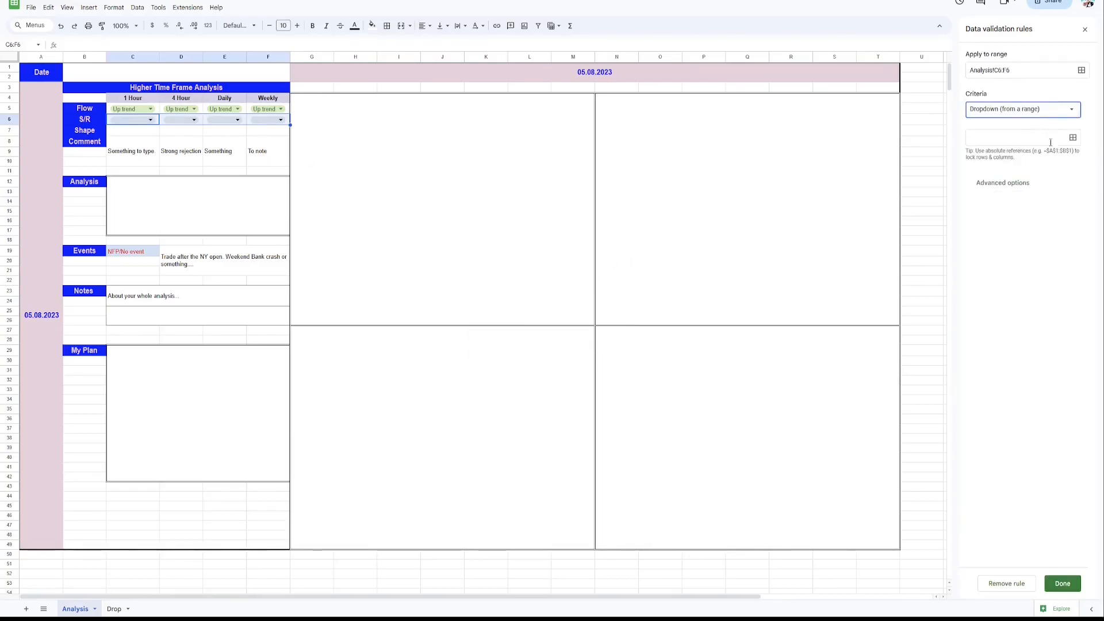
left_click(1072, 138)
left_click(113, 608)
left_click_drag(87, 89, 87, 119)
left_click(612, 336)
Color the S/R options dark green for Broke above, dark red for Broke below, dark blue for Rejected and dark gray for Etc., and save the rule.
left_click(979, 158)
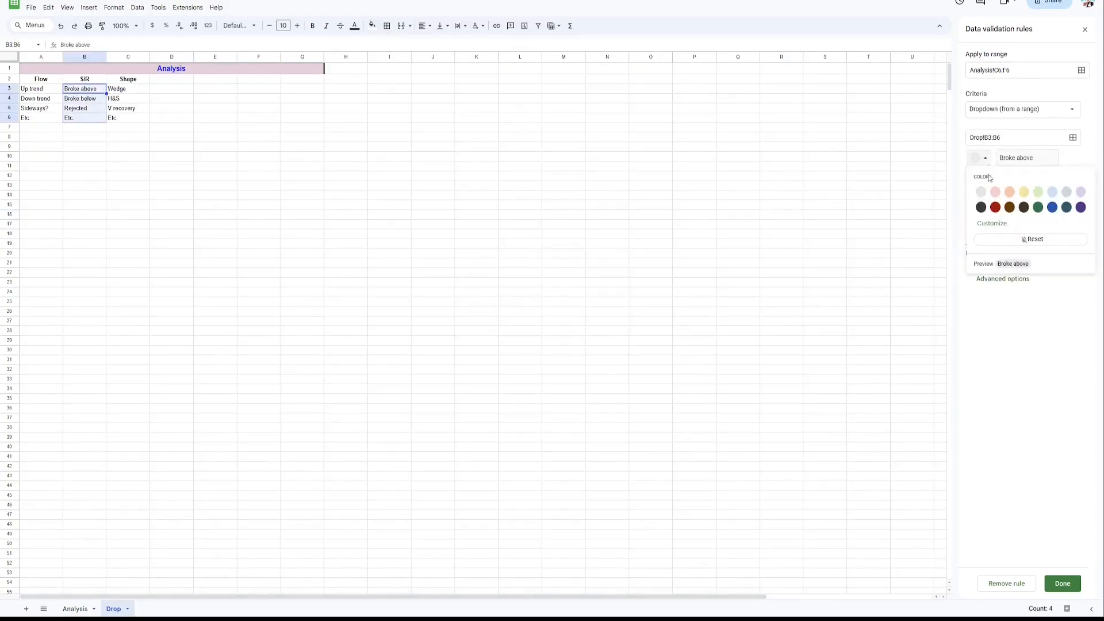
left_click(1039, 208)
left_click(979, 182)
left_click(995, 231)
left_click(979, 205)
left_click(980, 255)
left_click(982, 209)
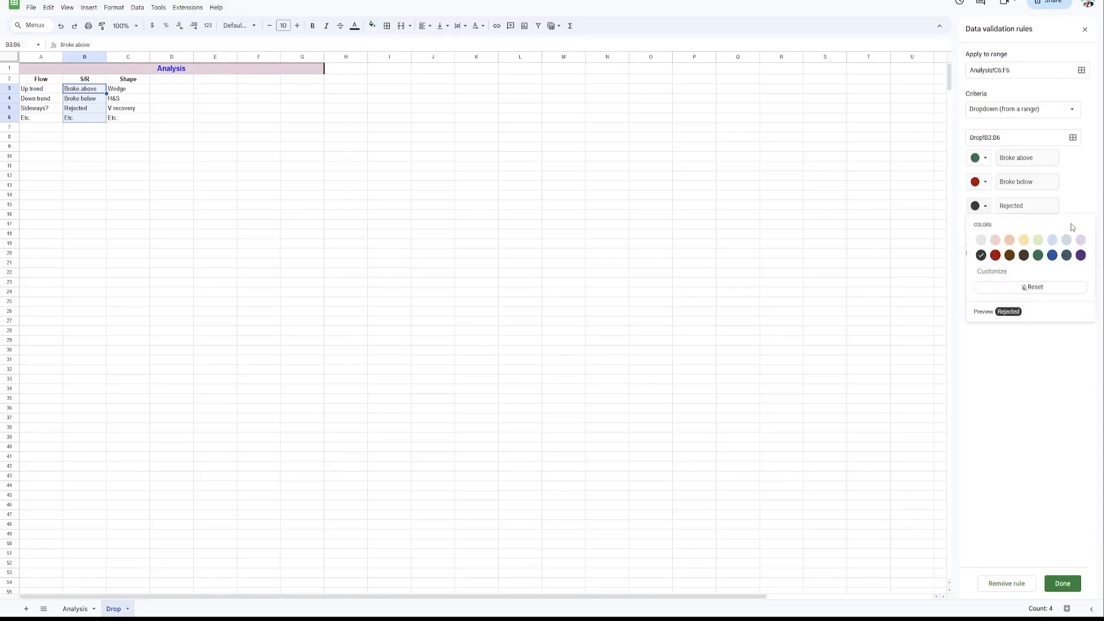
left_click(1052, 254)
left_click(979, 229)
left_click(981, 279)
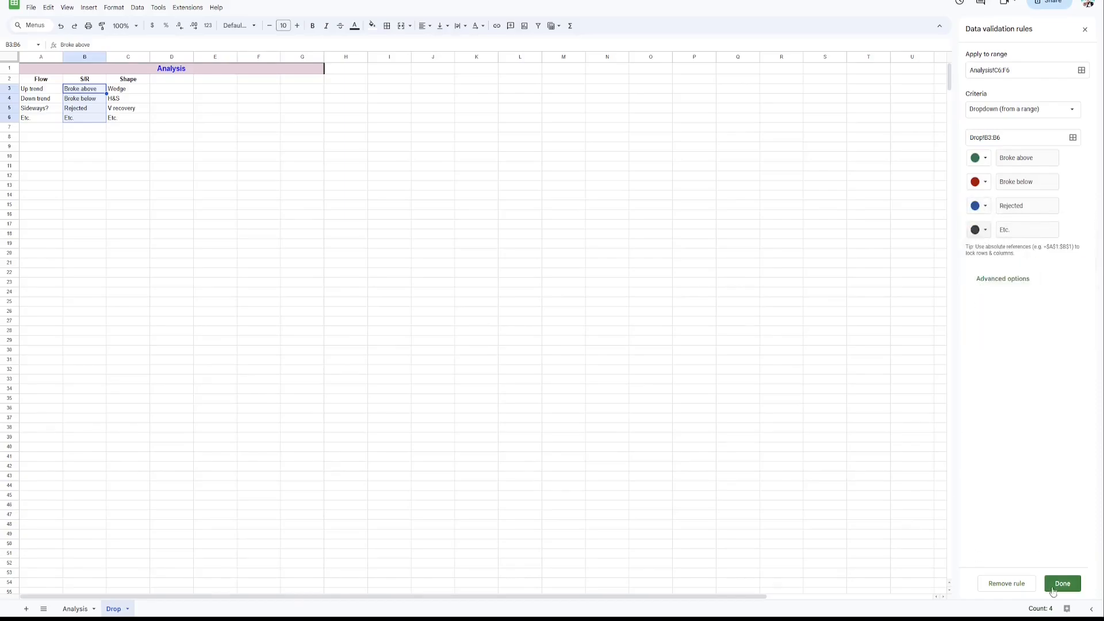
left_click(1062, 583)
Set the S/R dropdowns for 1 Hour, 4 Hour, Daily and Weekly to "Broke above" on the Analysis sheet.
left_click(75, 608)
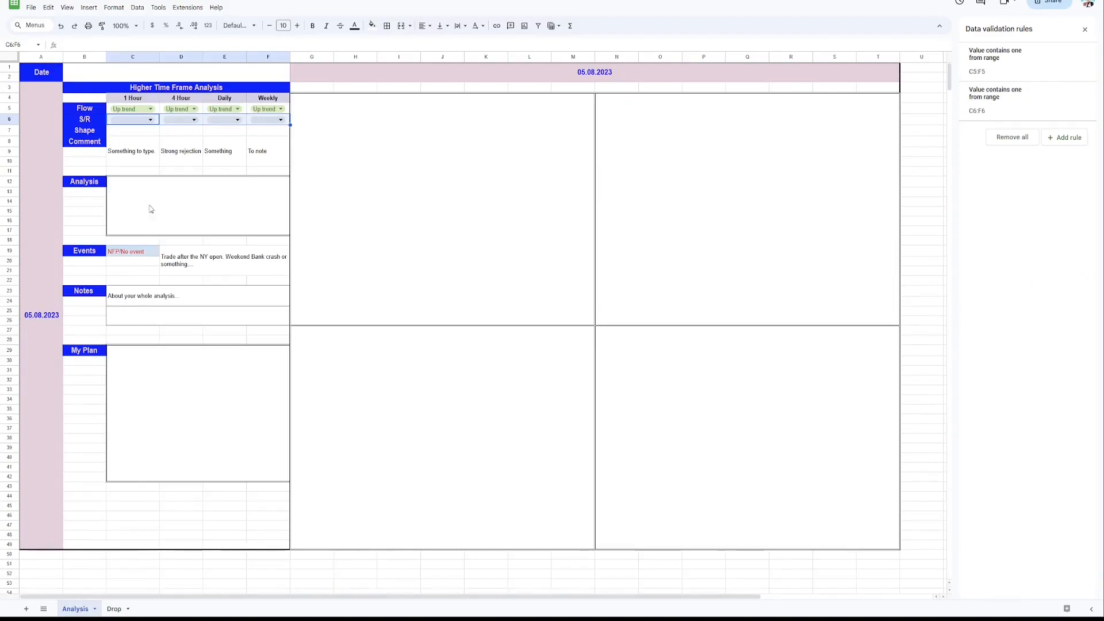
left_click(130, 121)
left_click(129, 121)
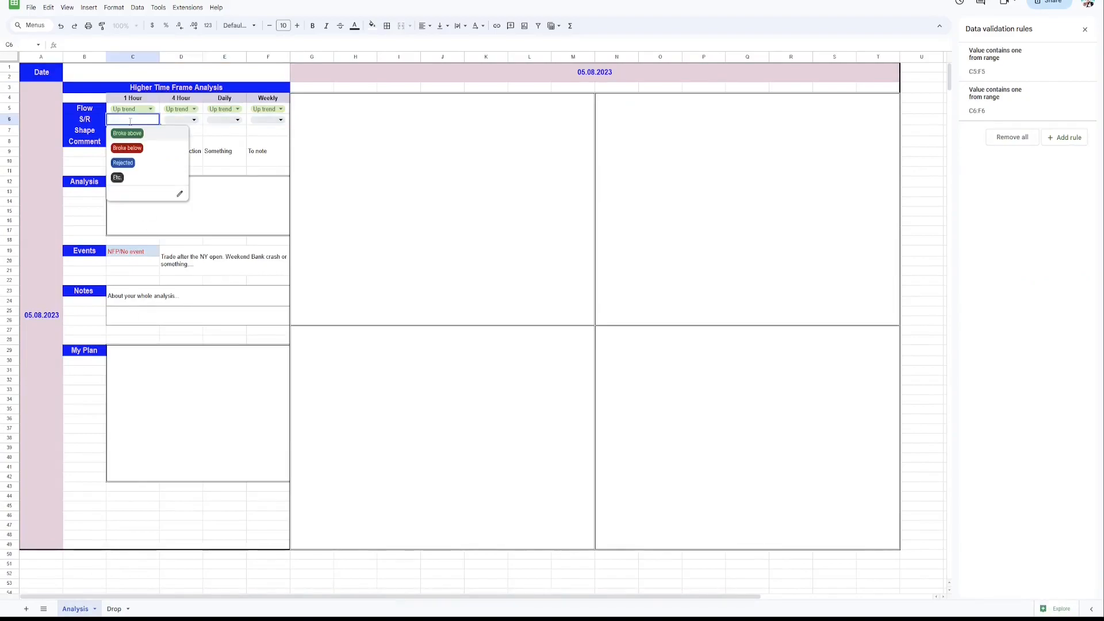
left_click(127, 133)
left_click(180, 120)
left_click(178, 133)
left_click(223, 119)
left_click(221, 133)
left_click(267, 120)
left_click(267, 134)
Widen columns C to F equally on the Analysis sheet.
left_click_drag(160, 57, 327, 57)
left_click(211, 66)
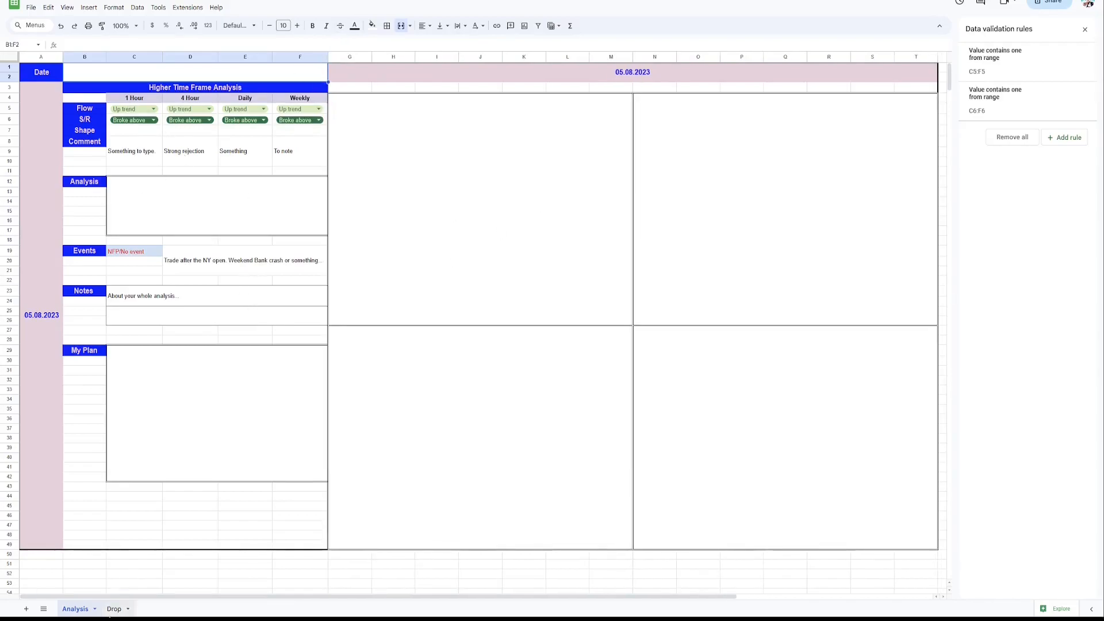
Add a dropdown-from-range rule to Shape cells C7:F7 on the Analysis sheet, sourced from C3:C6 on the Drop sheet.
left_click(114, 609)
left_click_drag(123, 92, 299, 131)
left_click(148, 157)
left_click(75, 608)
left_click(1068, 137)
left_click(1070, 112)
left_click(1000, 122)
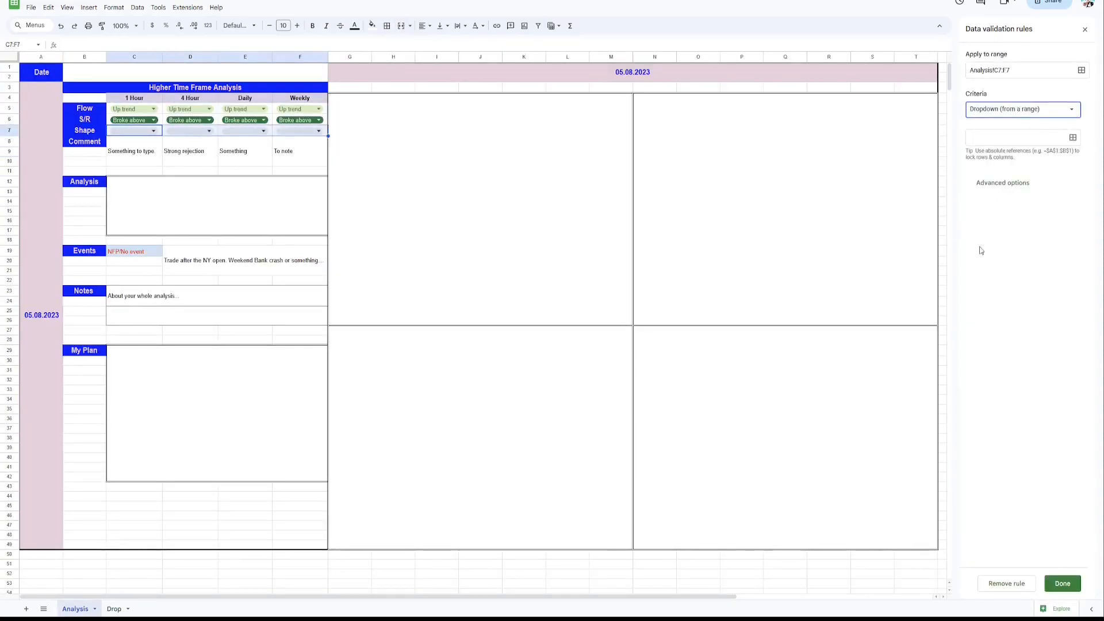
left_click(1072, 137)
left_click(113, 609)
left_click_drag(122, 89, 122, 118)
left_click(605, 333)
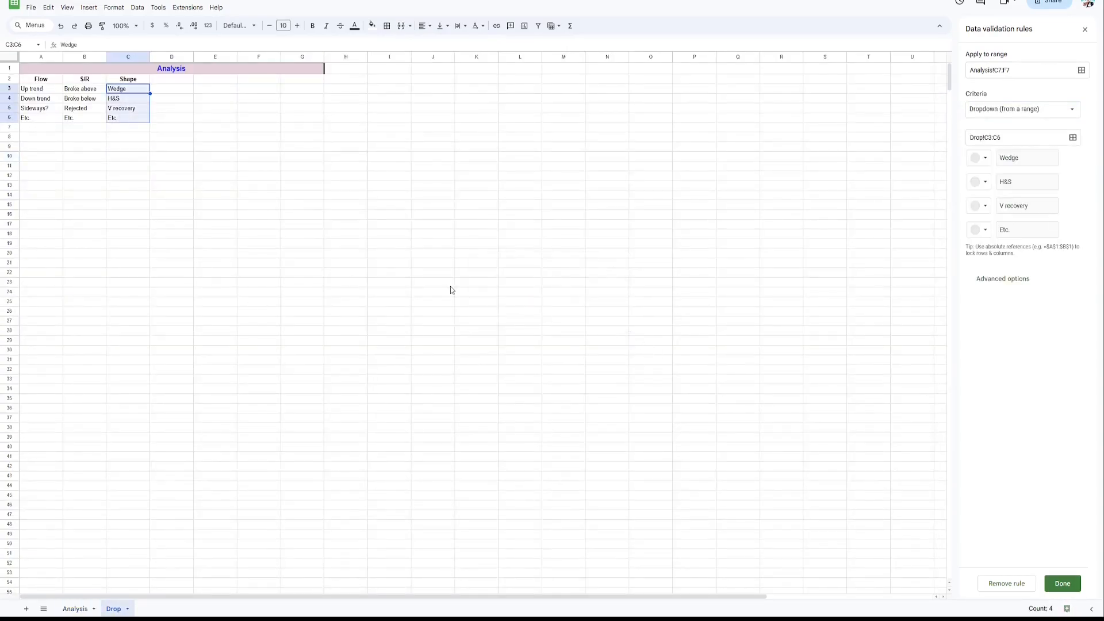
Color the Shape options light purple for Wedge, light gray-blue for H&S, dark brown for V recovery and dark gray for Etc., and save the rule.
left_click(980, 166)
left_click(1080, 191)
left_click(985, 186)
left_click(1066, 216)
left_click(984, 206)
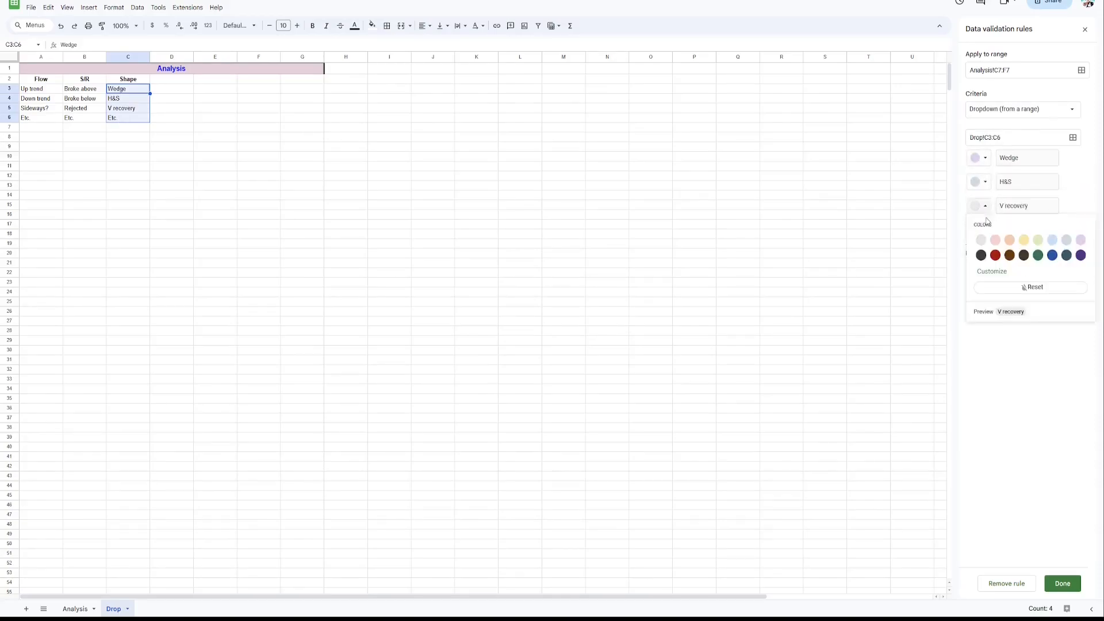
left_click(1023, 255)
left_click(983, 234)
left_click(980, 280)
left_click(1062, 583)
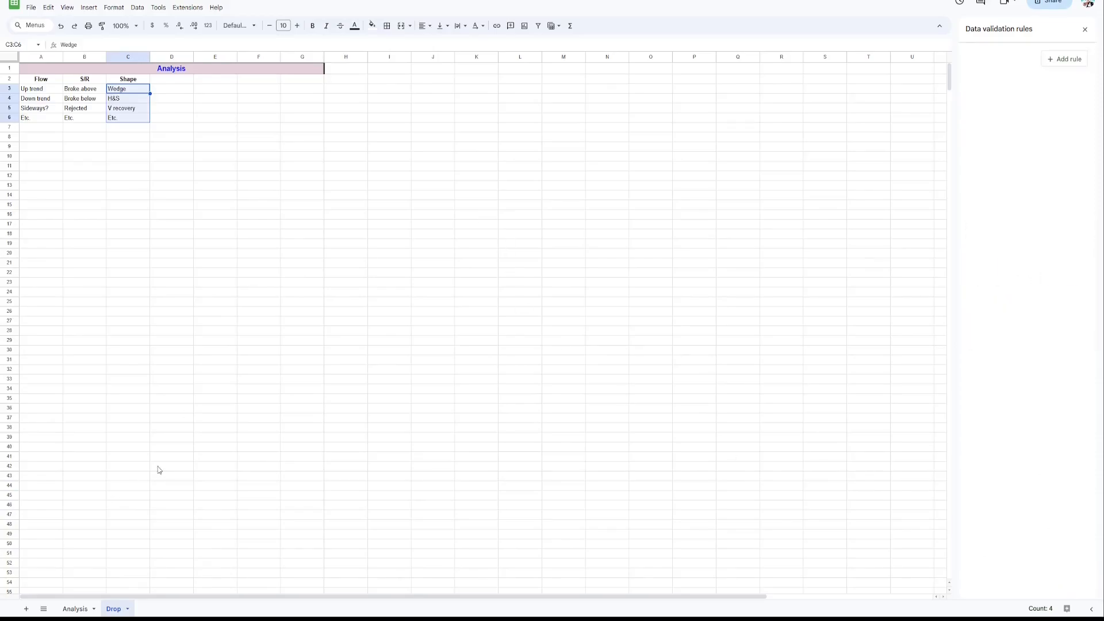
Set the Shape dropdowns for 1 Hour, 4 Hour and Daily to "Etc." on the Analysis sheet.
left_click(81, 607)
left_click(148, 134)
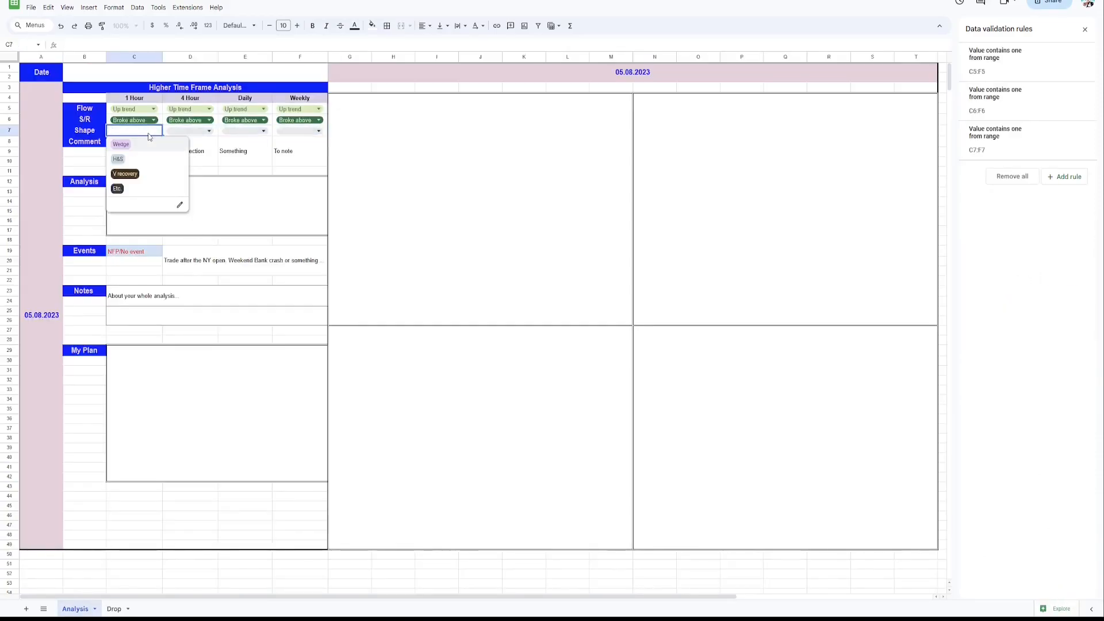
left_click(95, 159)
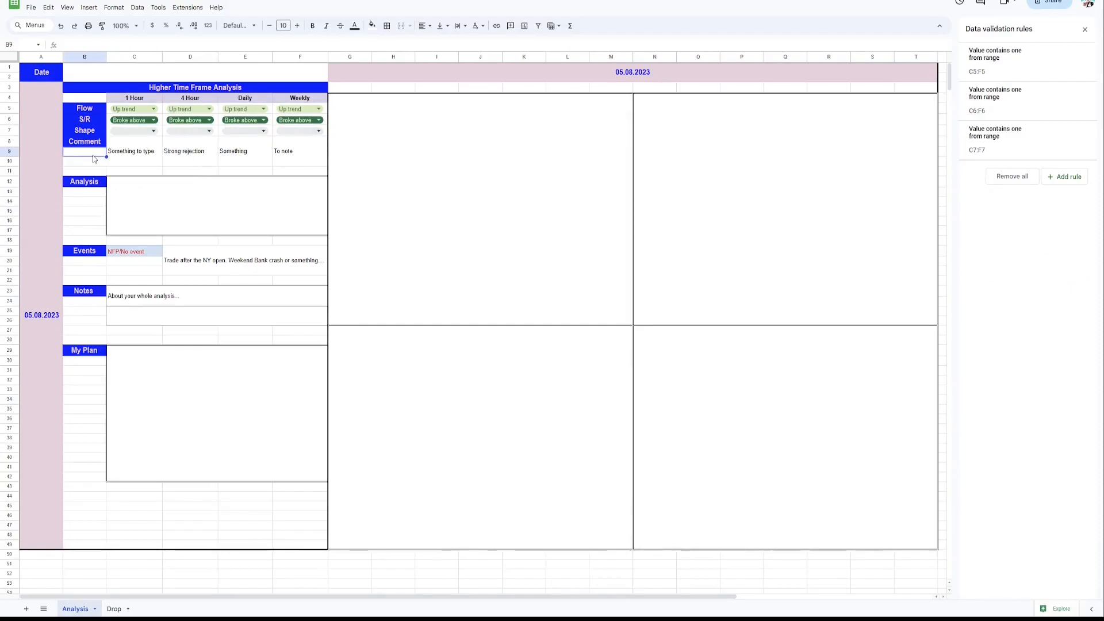
left_click(138, 131)
left_click(117, 189)
left_click(190, 131)
left_click(173, 189)
left_click(244, 131)
left_click(229, 189)
left_click(300, 131)
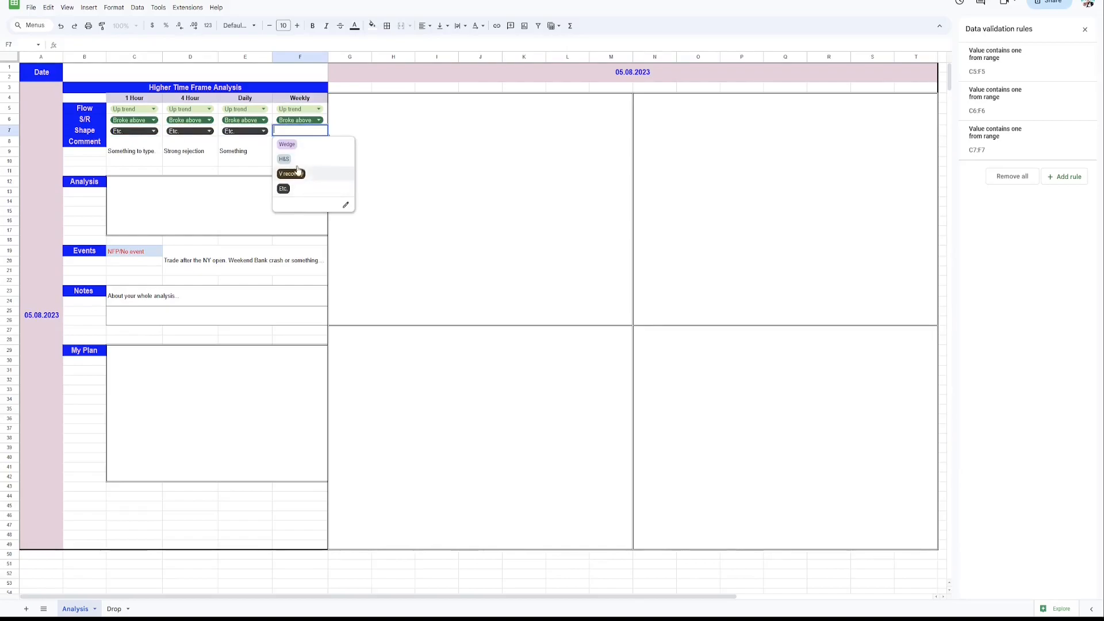
left_click(86, 161)
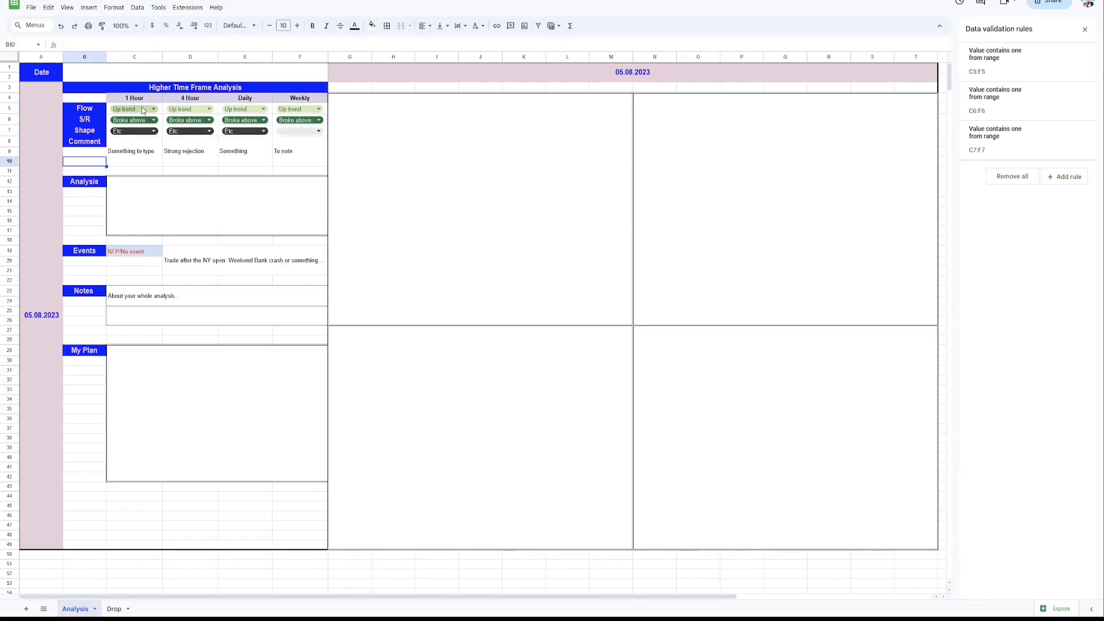
Set Flow to "Sideways?" for 4 Hour and "Down trend" for Daily and Weekly, and set the Weekly Shape to "Wedge".
left_click(209, 109)
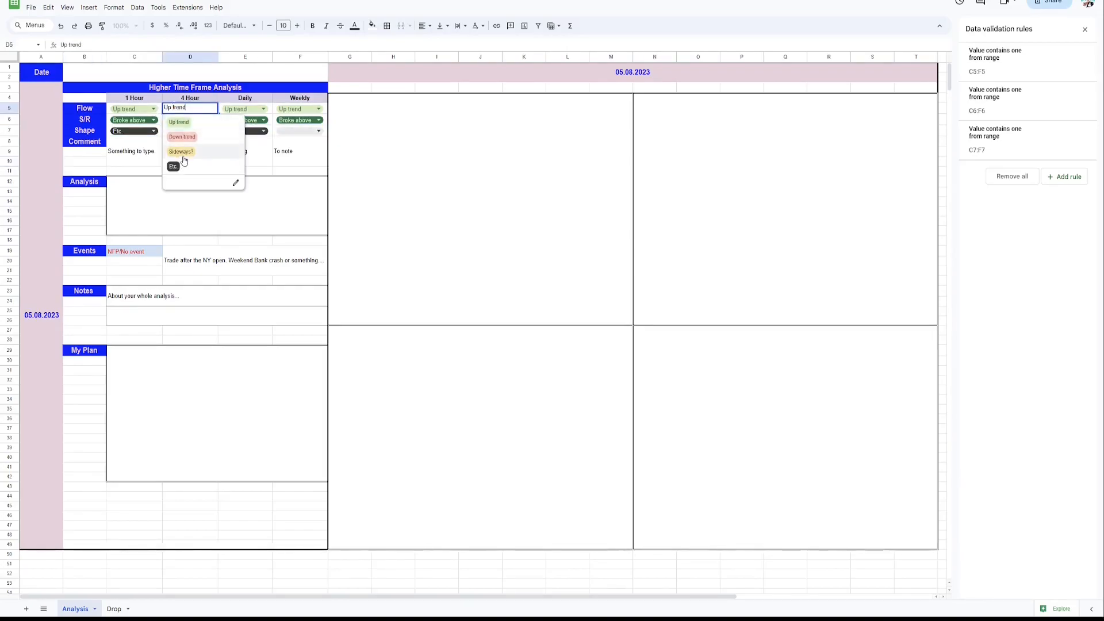
left_click(183, 153)
left_click(243, 109)
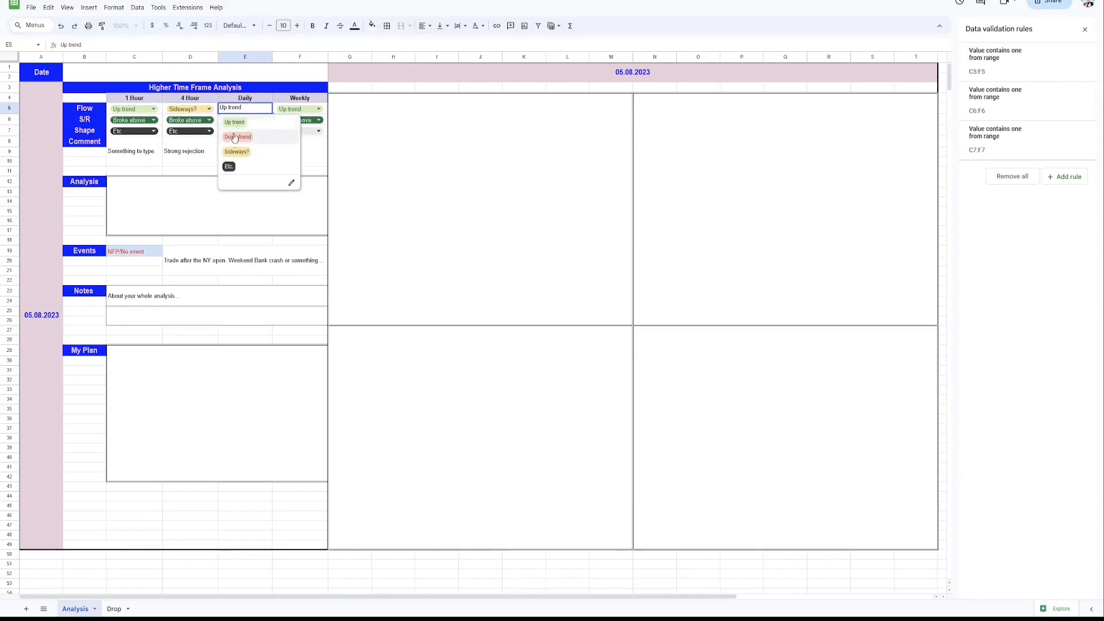
left_click(237, 137)
left_click(298, 109)
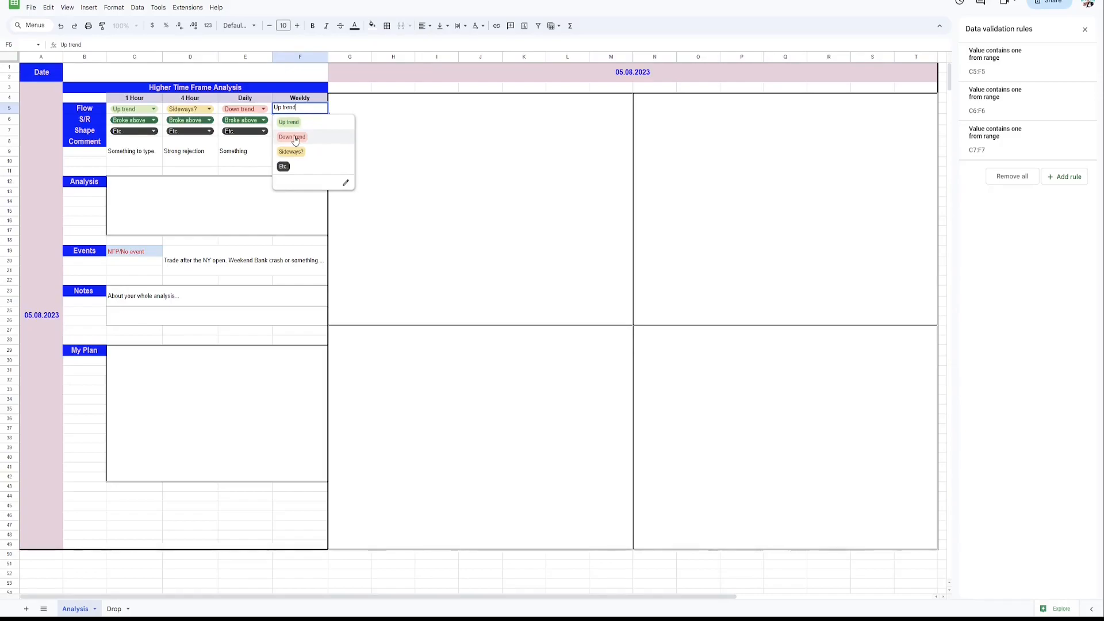
left_click(293, 137)
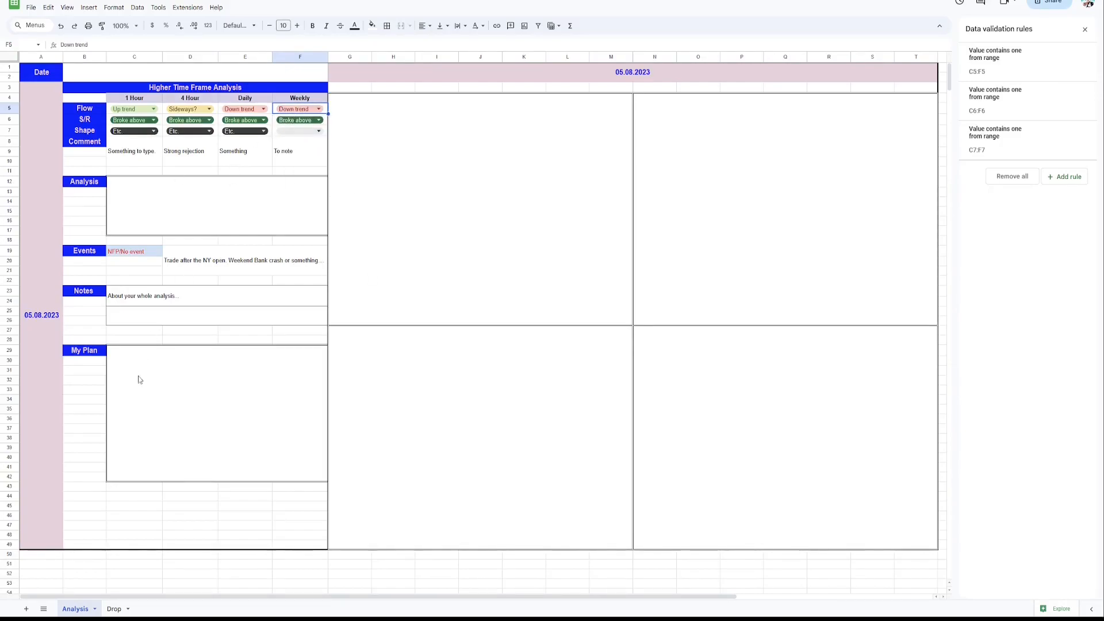
left_click(293, 133)
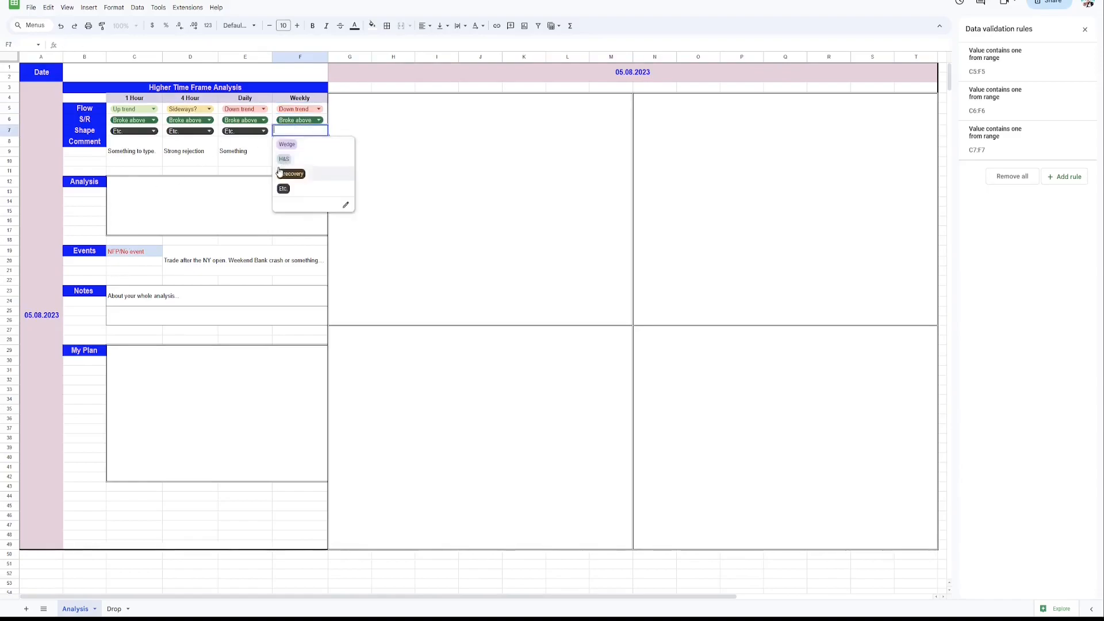
left_click(287, 144)
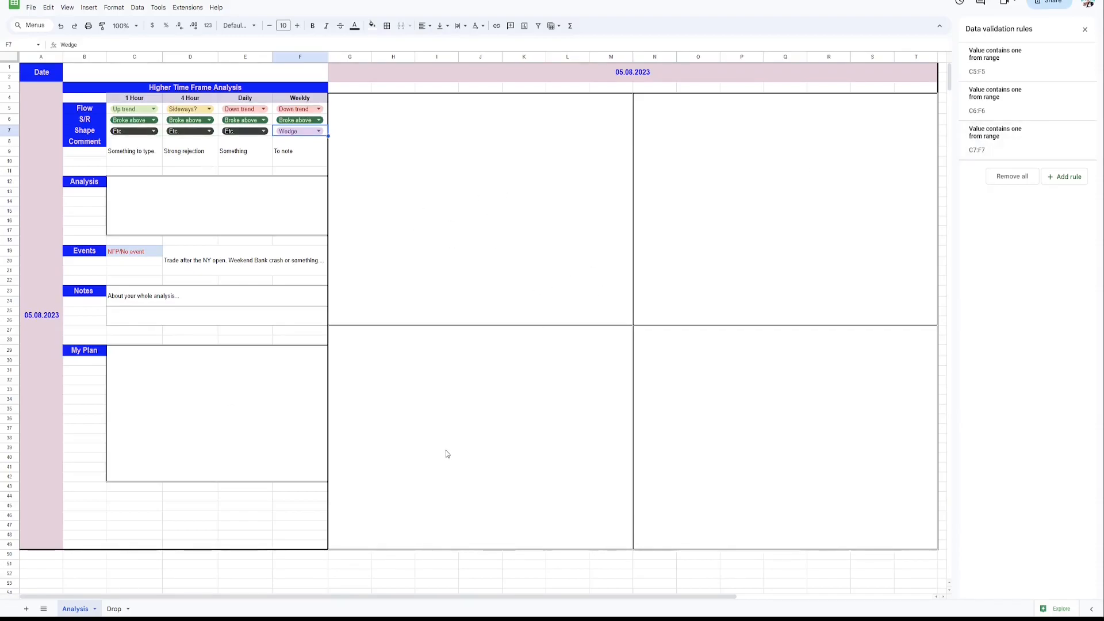
Try to shrink the merged chart image block from G4:M26 by unmerging it and merging G4:M22 instead.
mouse_move(1005, 52)
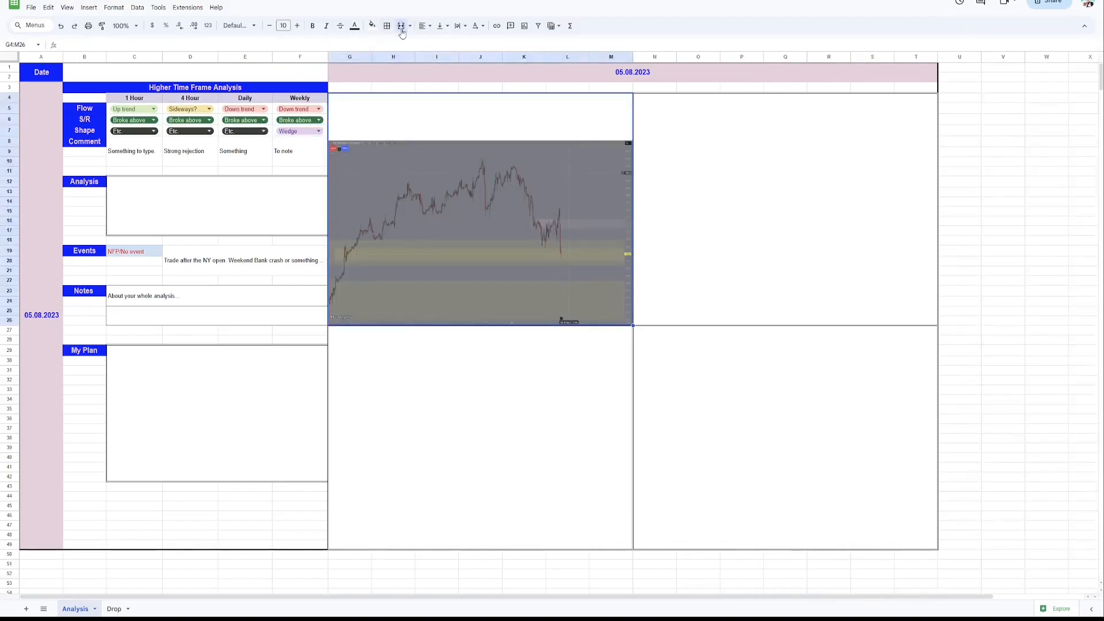
left_click(401, 29)
left_click_drag(344, 98, 620, 288)
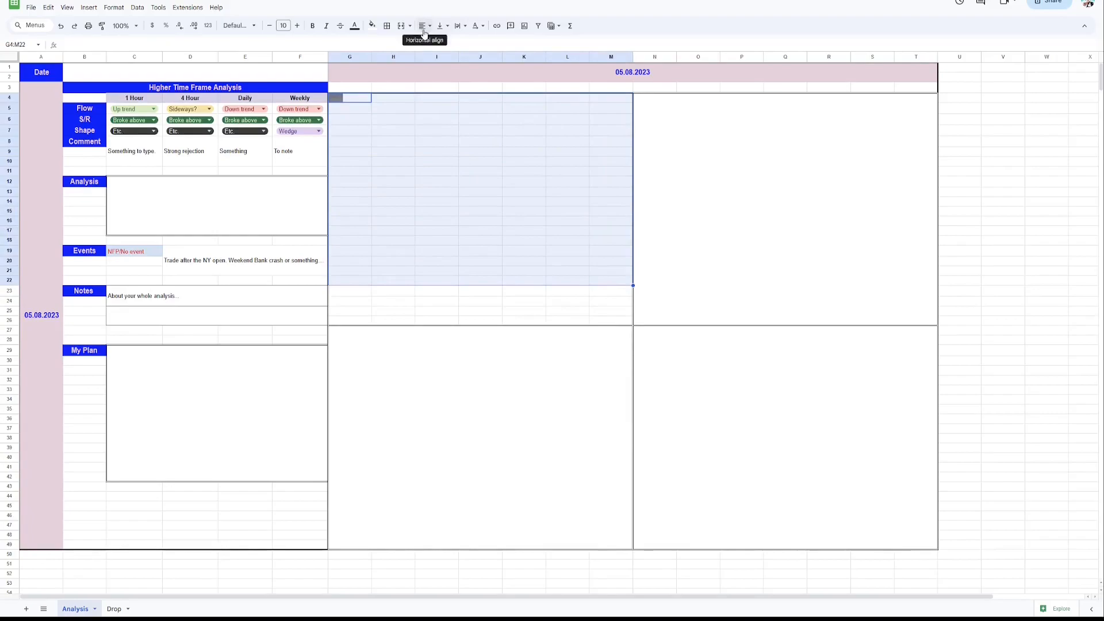
left_click(400, 27)
left_click(562, 382)
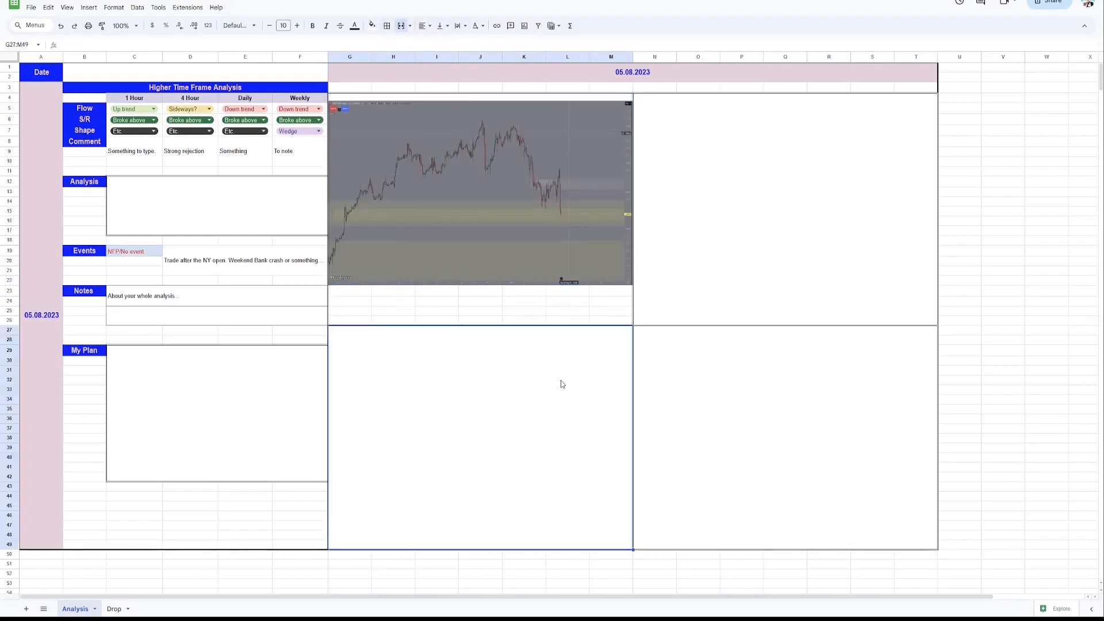
left_click(661, 320)
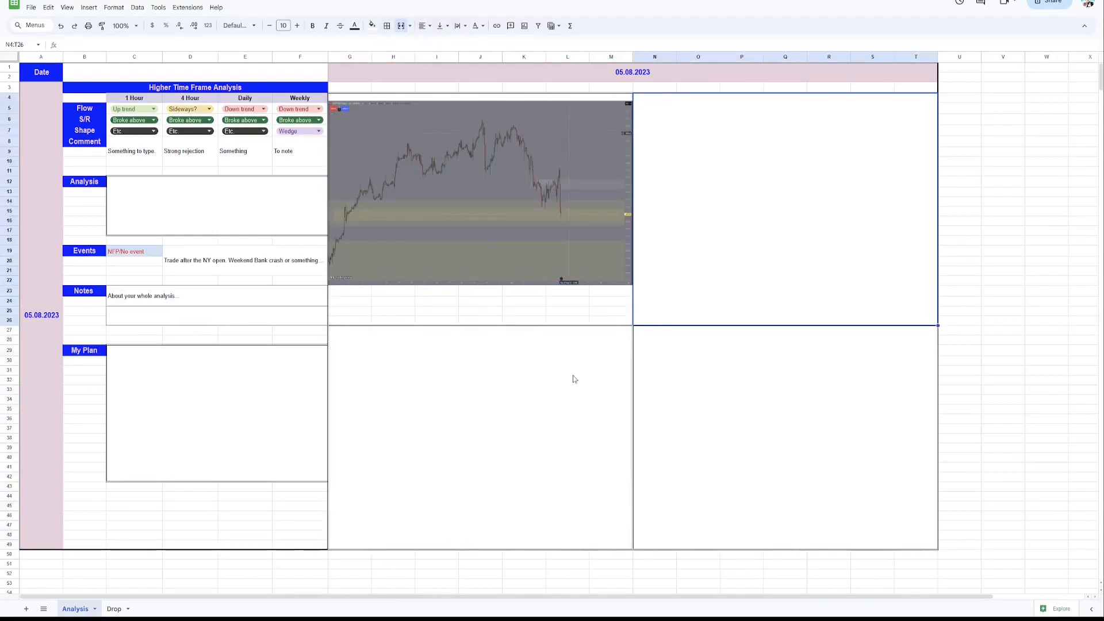
Shift the chart image block down one row by unmerging G4:M22, moving the image to G5 and merging G5:M23.
left_click(363, 121)
left_click(401, 25)
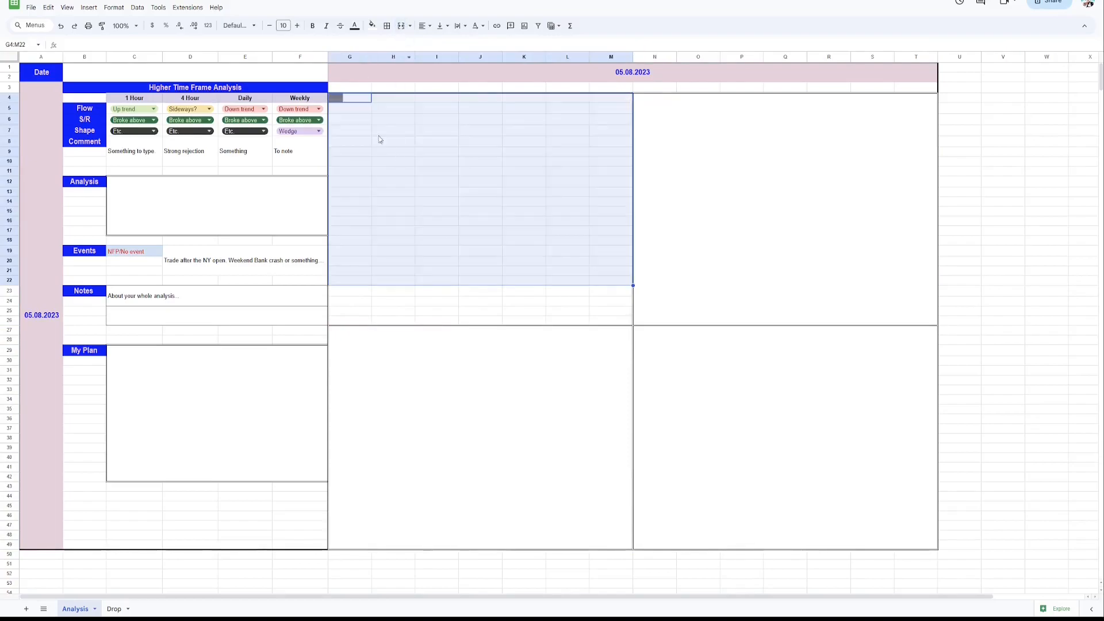
left_click(356, 99)
key("ctrl+c")
left_click(356, 109)
left_click(378, 181)
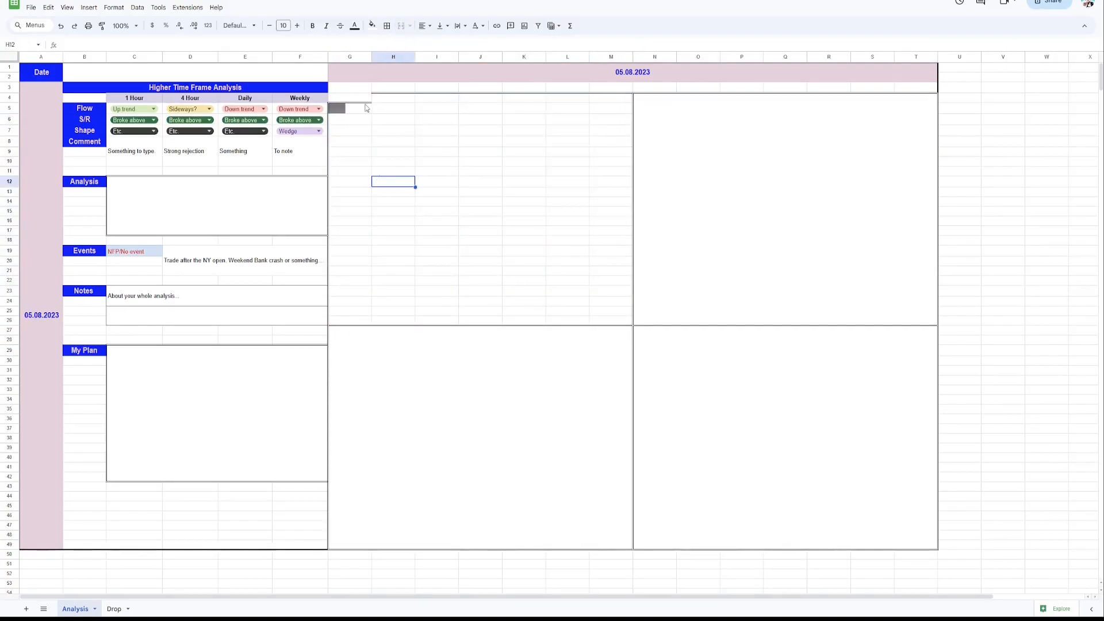
left_click_drag(357, 114, 610, 290)
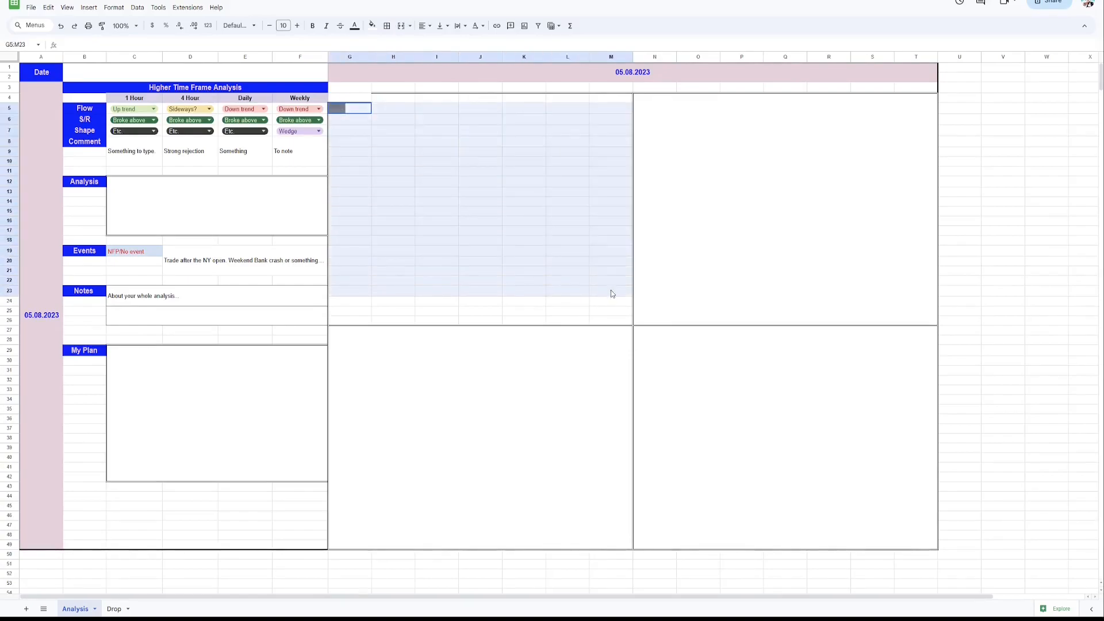
left_click(401, 26)
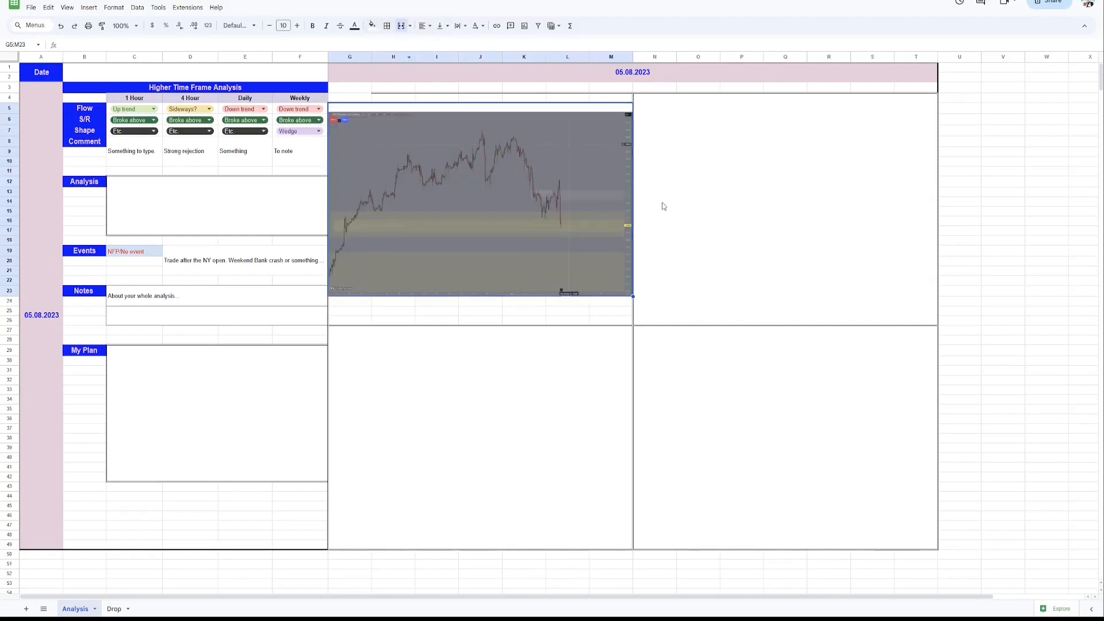
left_click(678, 243)
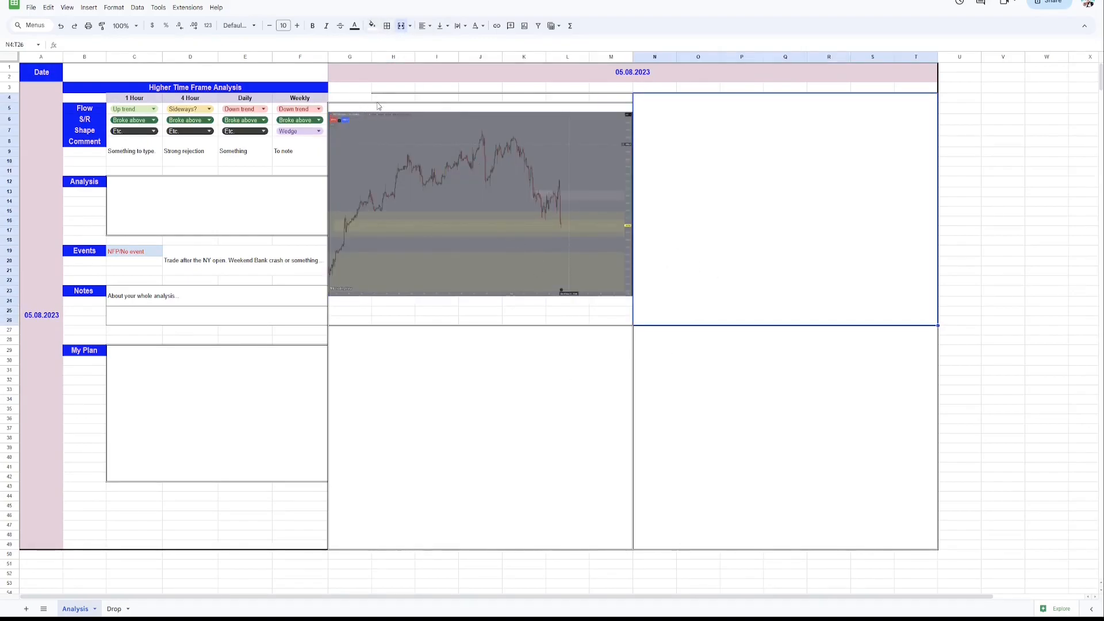
Clear all borders from the chart image area in columns G to T on the Analysis sheet.
left_click_drag(350, 99, 789, 295)
left_click(387, 26)
left_click(449, 62)
left_click(722, 244)
Merge H4:L4 above the first chart image and label it "1 Hour".
left_click_drag(368, 99, 621, 100)
left_click_drag(405, 101, 535, 102)
left_click(572, 97)
left_click_drag(391, 99, 556, 99)
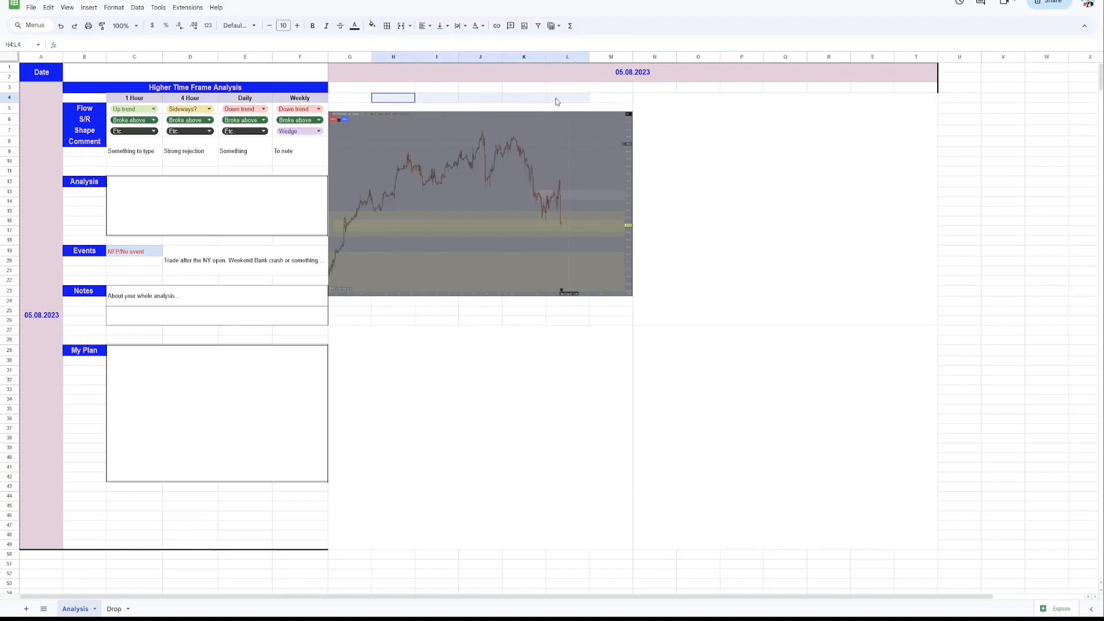
left_click(401, 25)
double_click(436, 99)
type("1")
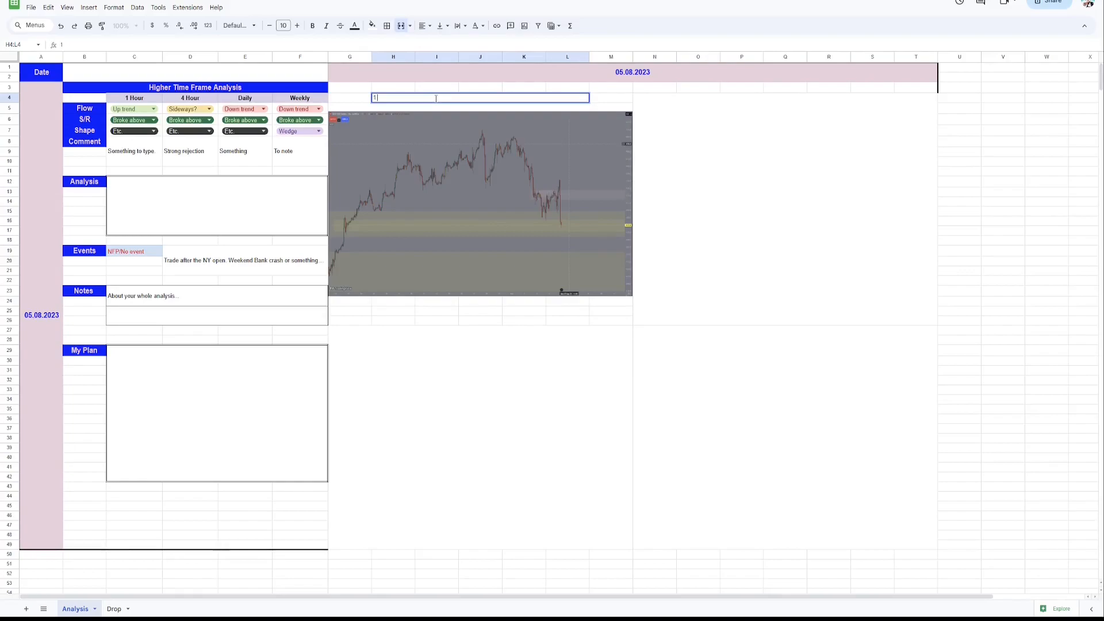
type(" Hout")
key("BackSpace")
type("r")
key("Return")
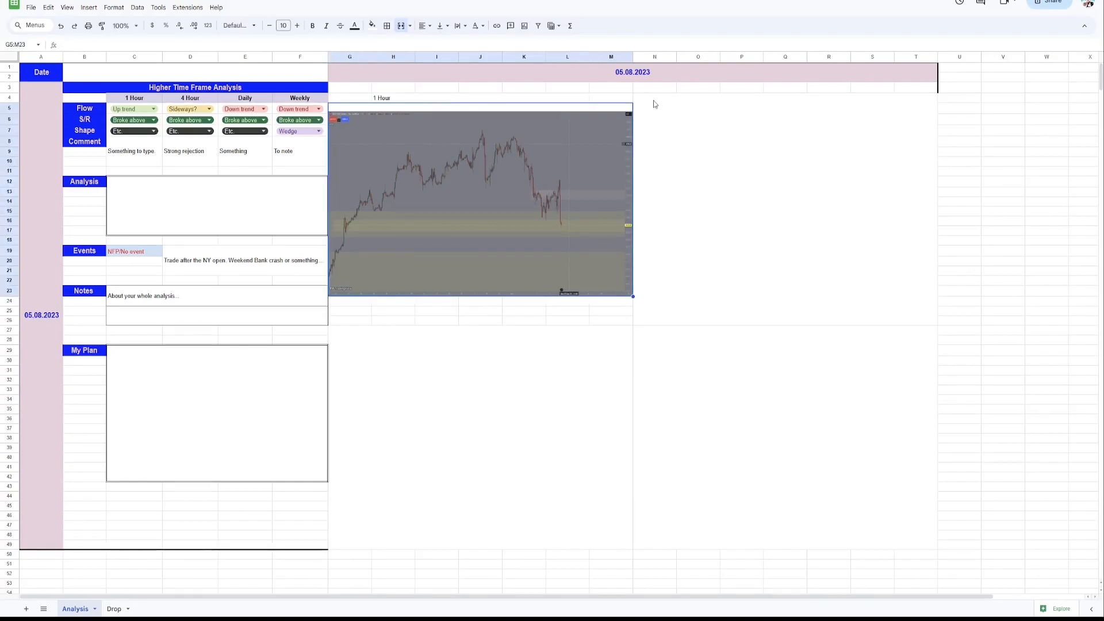
Copy the labelled chart block G4:M26 into the three remaining blocks starting at N4, G27 and N27.
left_click_drag(346, 101, 564, 322)
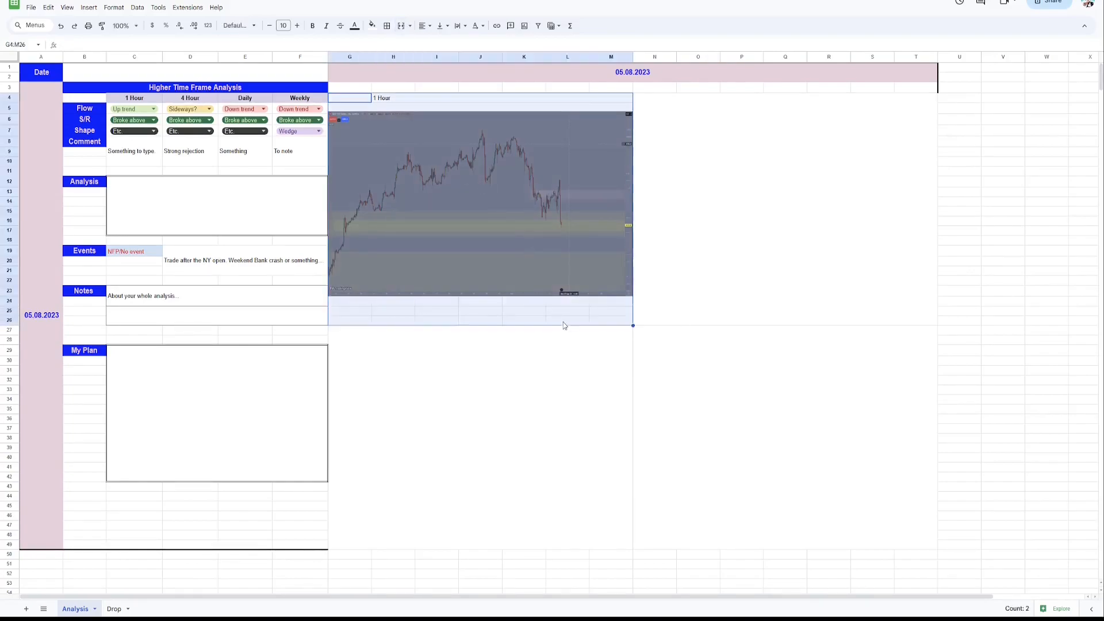
key("ctrl+c")
left_click(716, 169)
key("ctrl+v")
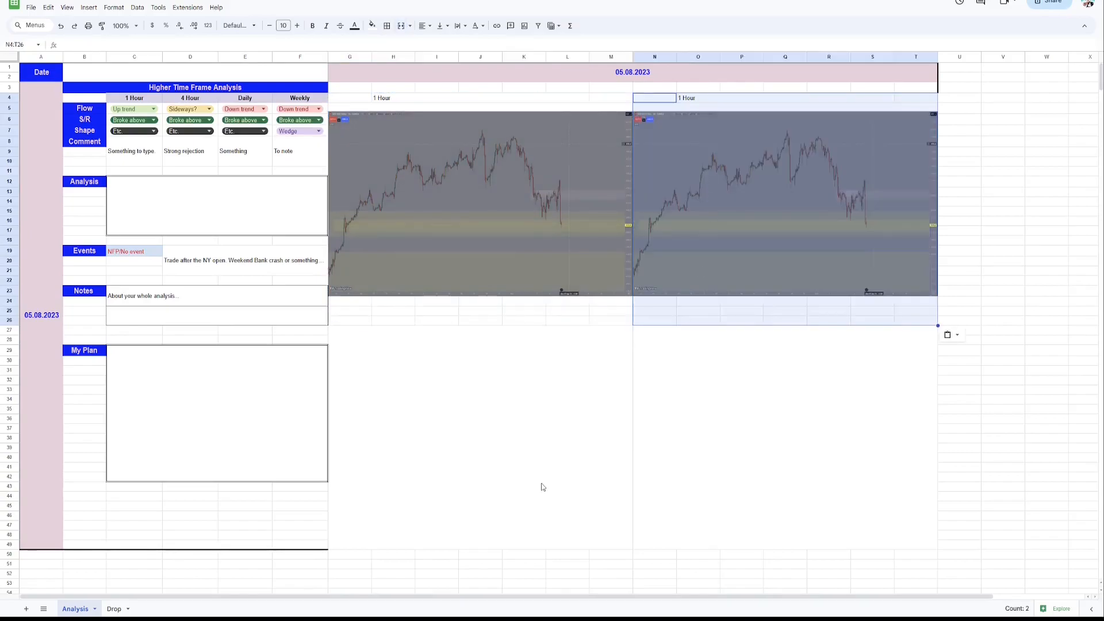
left_click(483, 449)
key("ctrl+v")
left_click(710, 435)
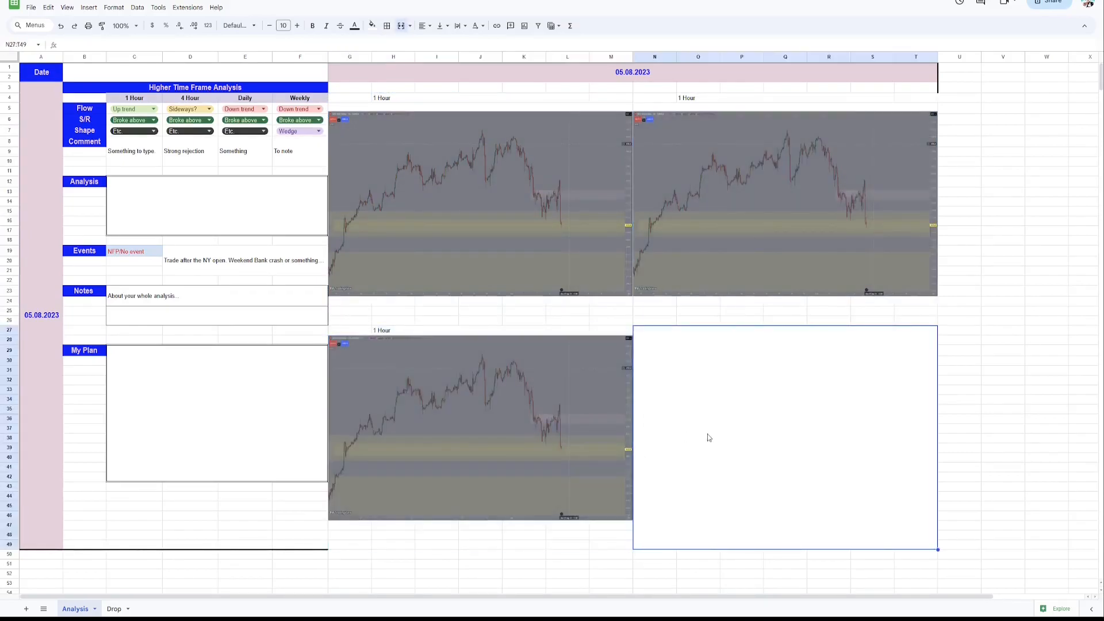
key("ctrl+v")
left_click(1043, 476)
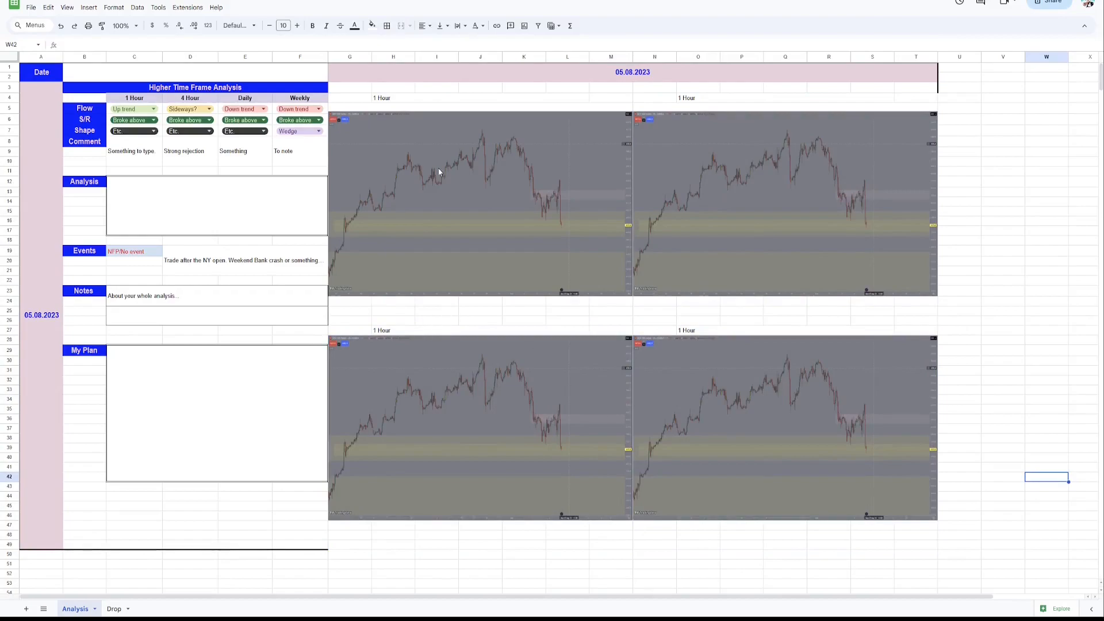
Relabel the three copied chart blocks "4 Hour", "Daily" and "Weekly".
left_click(708, 98)
double_click(708, 97)
key("Left")
key("Right")
type("4")
key("Return")
double_click(410, 330)
left_click_drag(410, 330, 349, 323)
type("Daily")
key("Return")
left_click(725, 332)
type("Weekly")
key("Return")
Format the "1 Hour" chart label with light yellow fill and bold blue centered text at size 11.
left_click(458, 99)
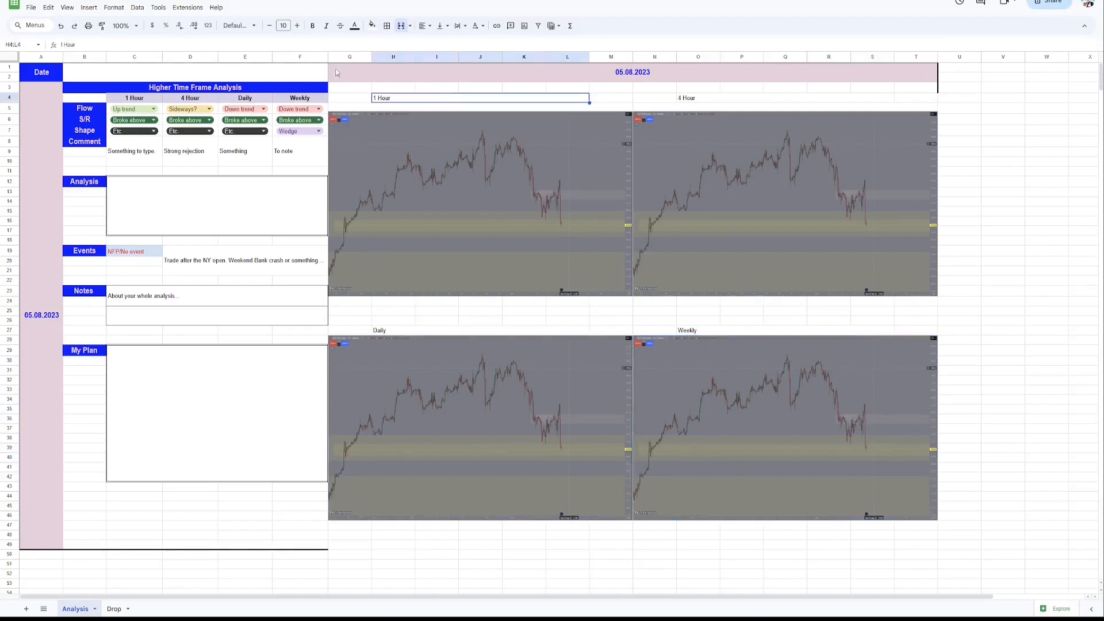
left_click(372, 26)
left_click(403, 83)
left_click(357, 29)
left_click(417, 72)
left_click(313, 26)
left_click(424, 26)
left_click(440, 44)
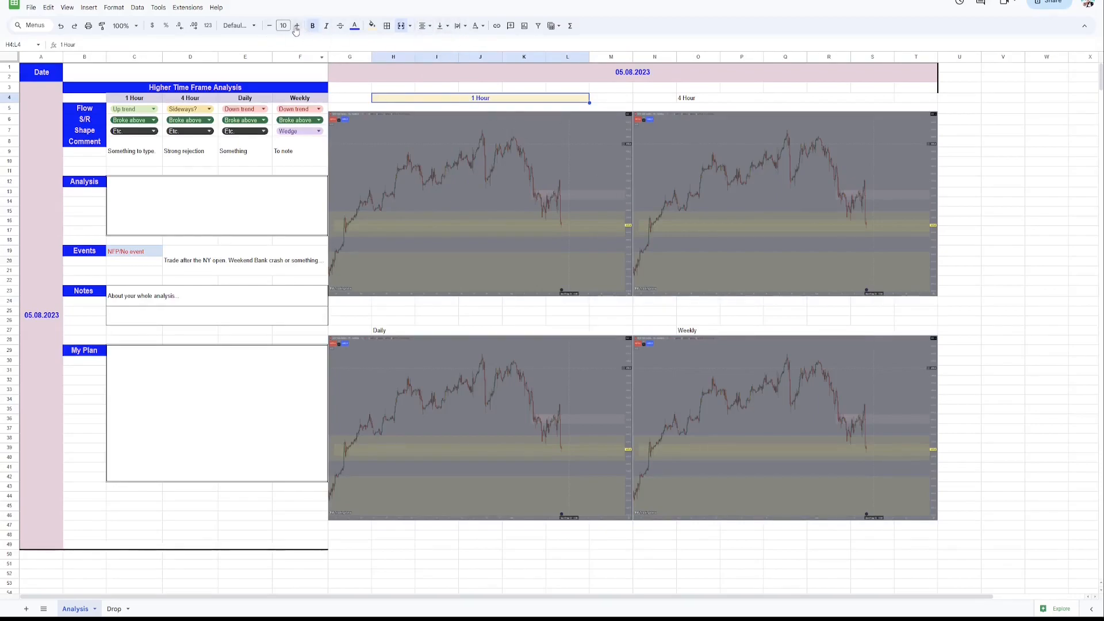
left_click(297, 26)
left_click(608, 101)
left_click(522, 90)
left_click(491, 100)
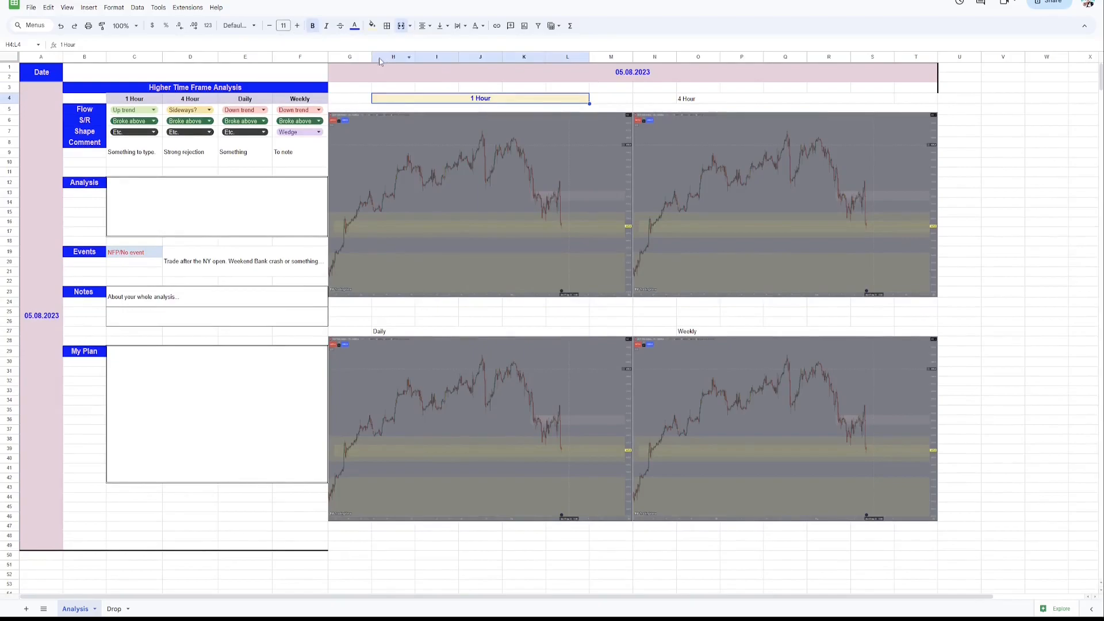
Copy the "1 Hour" label's formatting to the "4 Hour", "Daily" and "Weekly" chart labels.
left_click(102, 26)
left_click(695, 101)
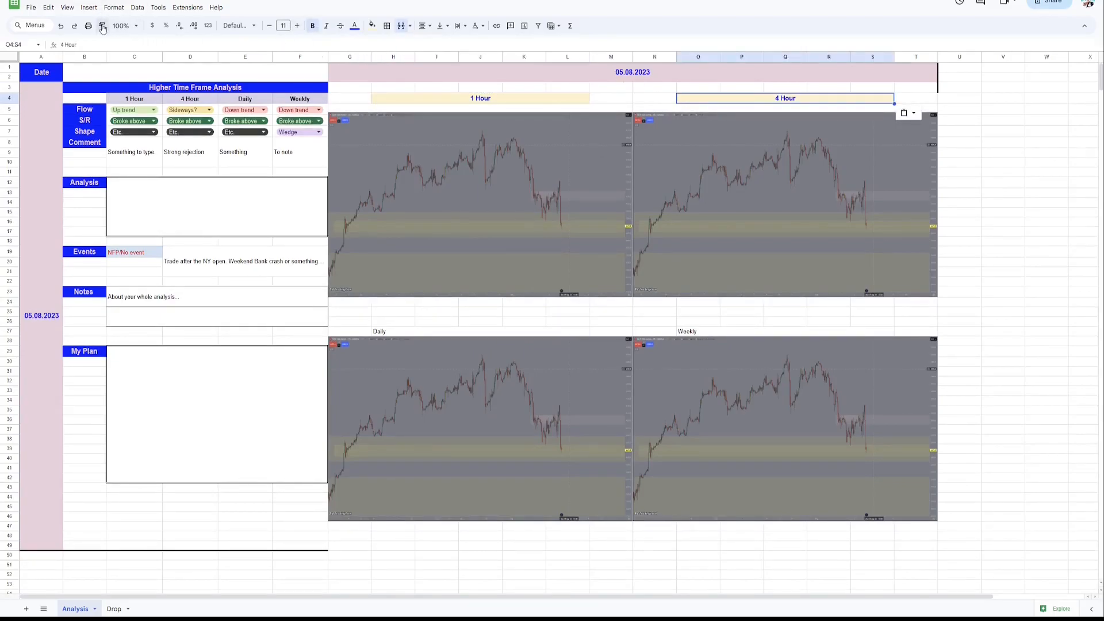
left_click(394, 334)
left_click(102, 26)
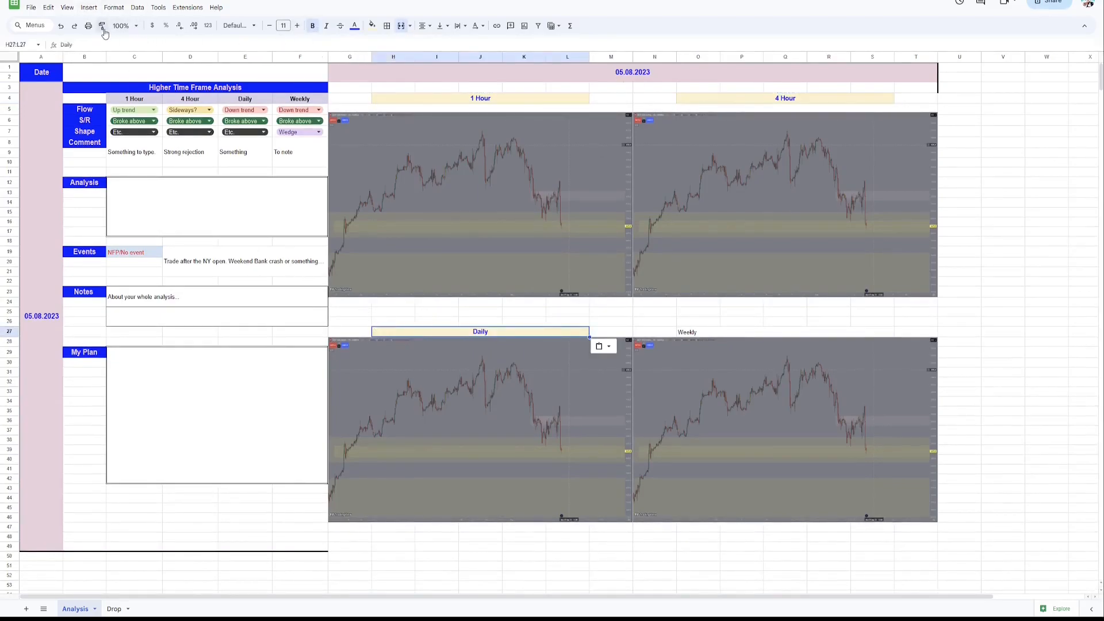
left_click(728, 332)
left_click(1016, 406)
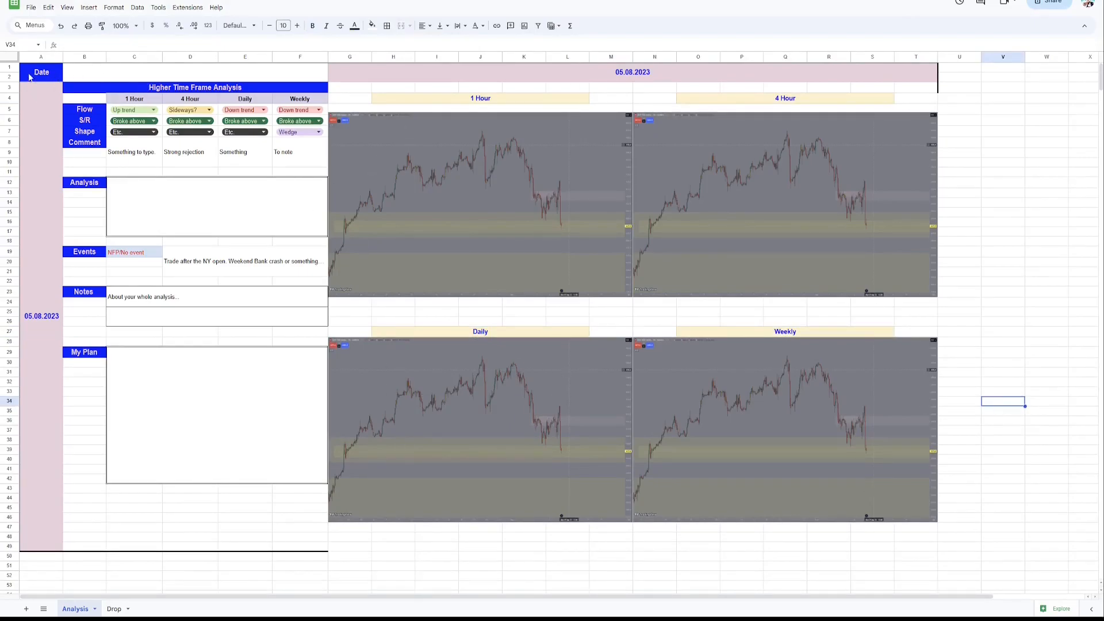
Add an outer border around the whole Analysis journal block A1:T49.
left_click_drag(30, 77, 587, 419)
left_click(386, 26)
left_click(451, 46)
left_click(1003, 301)
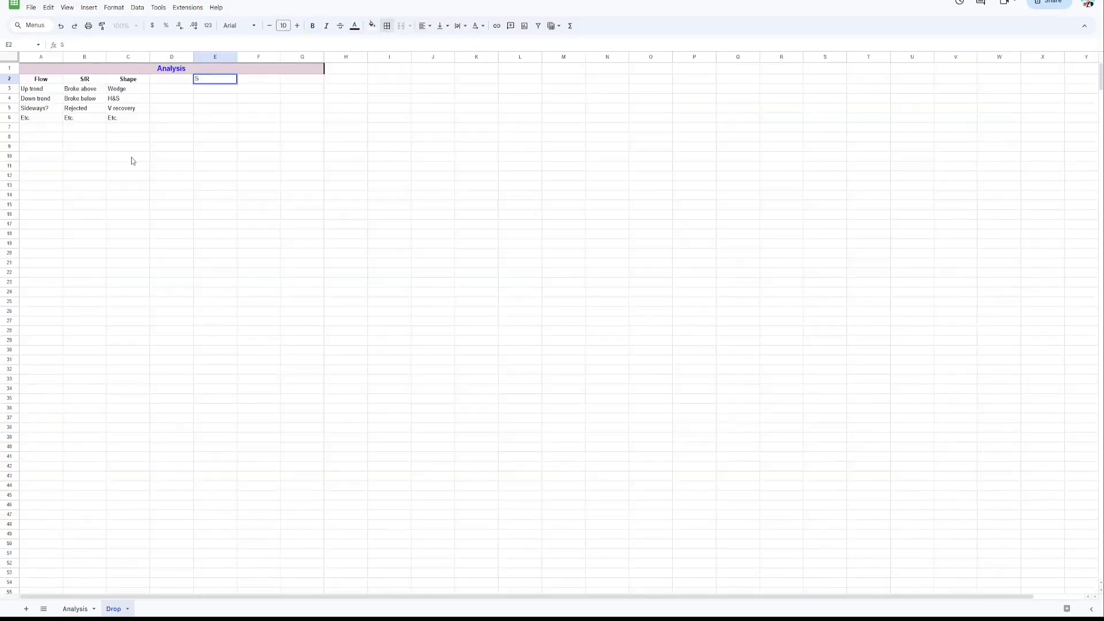
Start a "Symbol" list in column E of the Drop sheet with SP500 and EURUSD beneath the header.
key("Return")
double_click(216, 89)
type("S")
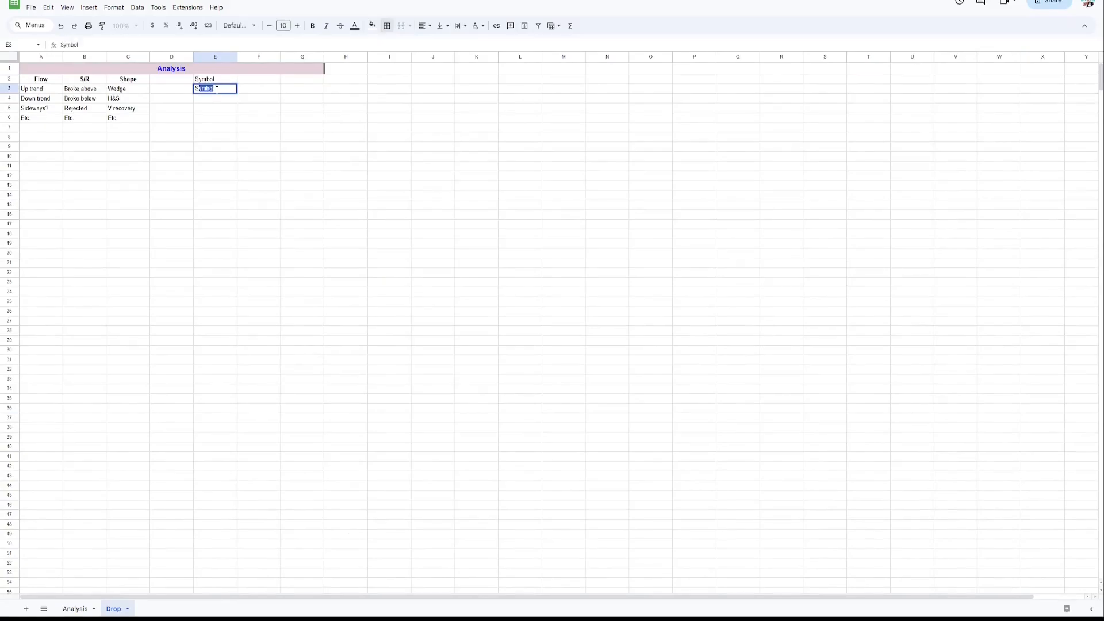
type("P500")
key("Return")
type("EURUSD")
key("Return")
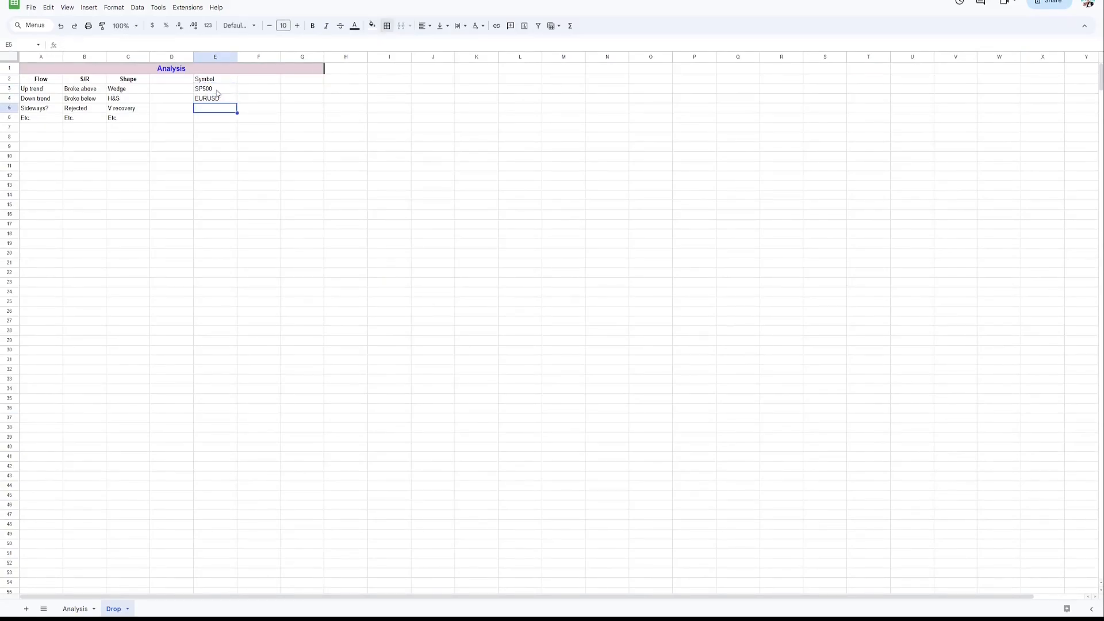
Add a dropdown to the merged header cell B1:F2 on the Analysis sheet, sourced from Drop!E3:E7.
left_click(75, 608)
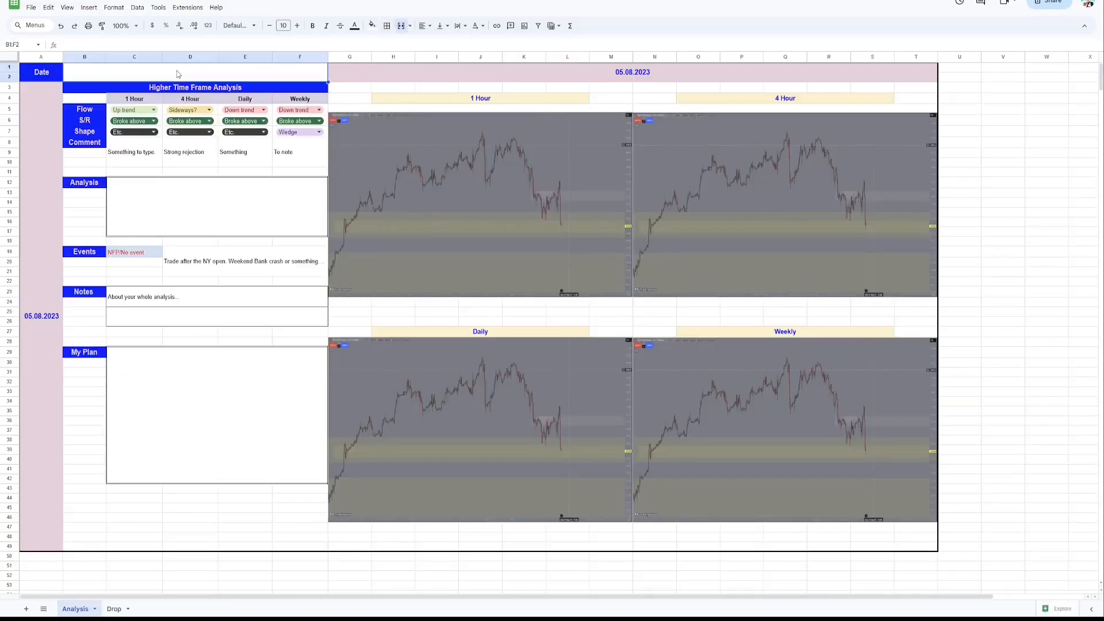
right_click(289, 77)
left_click(382, 363)
left_click(1023, 109)
left_click(1000, 122)
left_click(1072, 137)
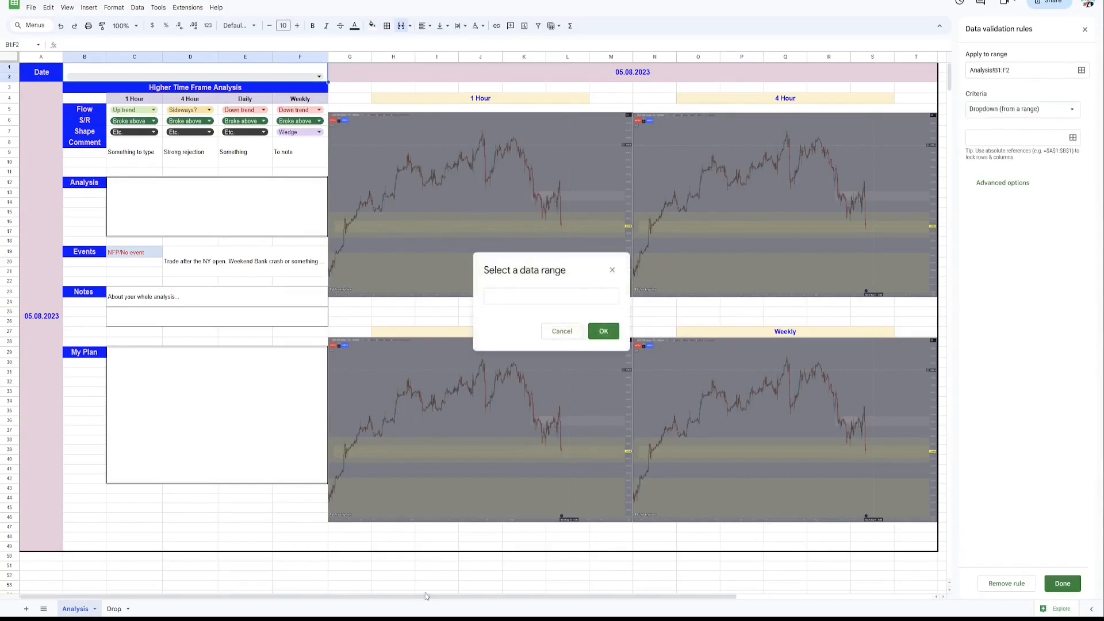
left_click(115, 608)
left_click_drag(212, 88, 212, 127)
left_click(603, 331)
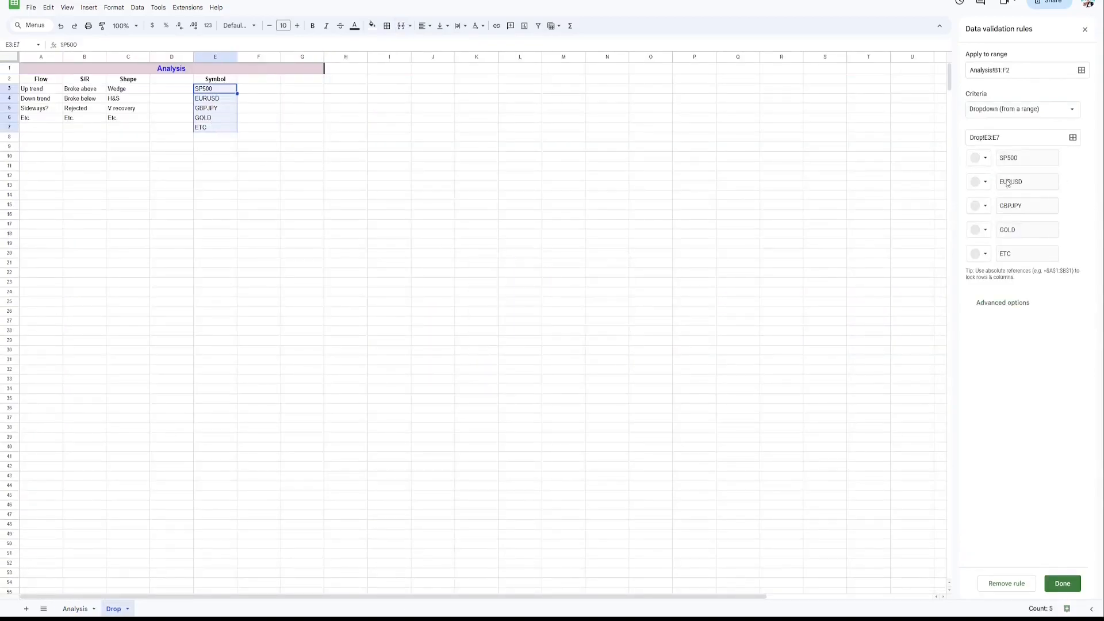
Color the SP500, EURUSD, GBPJPY, GOLD and ETC options light gray-blue and save the rule.
left_click(984, 159)
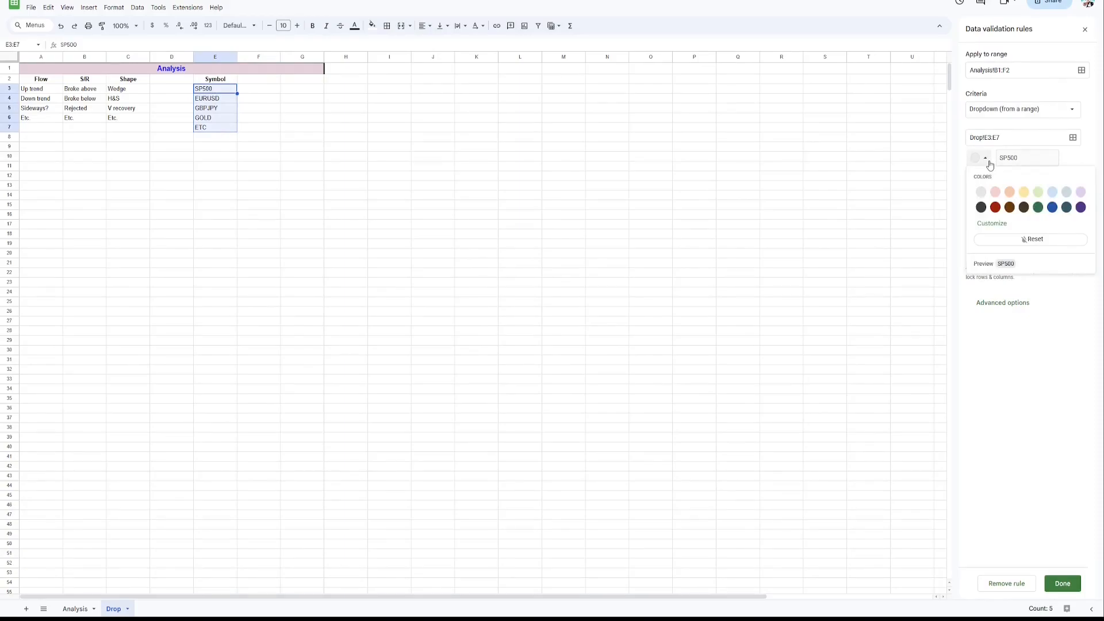
left_click(1066, 196)
left_click(984, 183)
left_click(1067, 220)
left_click(985, 206)
left_click(1067, 244)
left_click(984, 230)
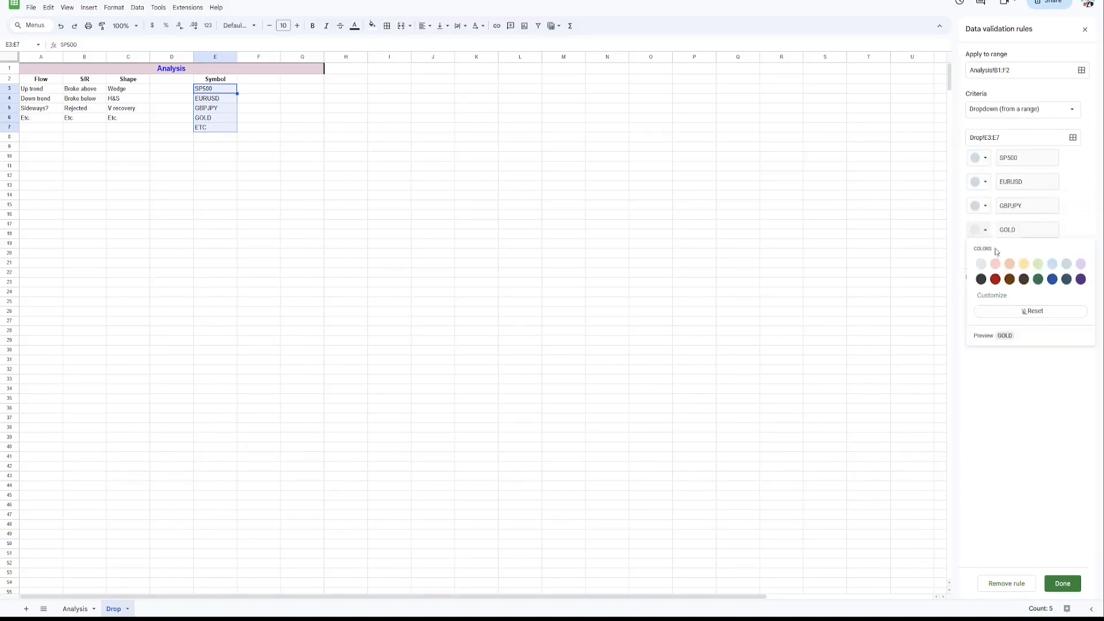
left_click(1066, 263)
left_click(985, 253)
left_click(1052, 287)
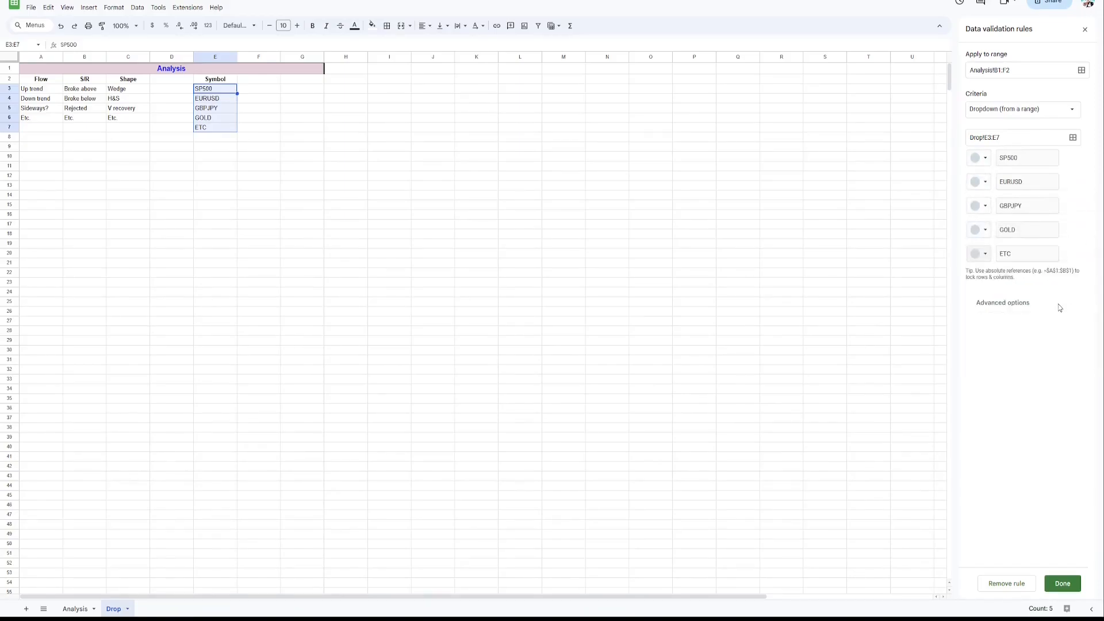
left_click(1062, 583)
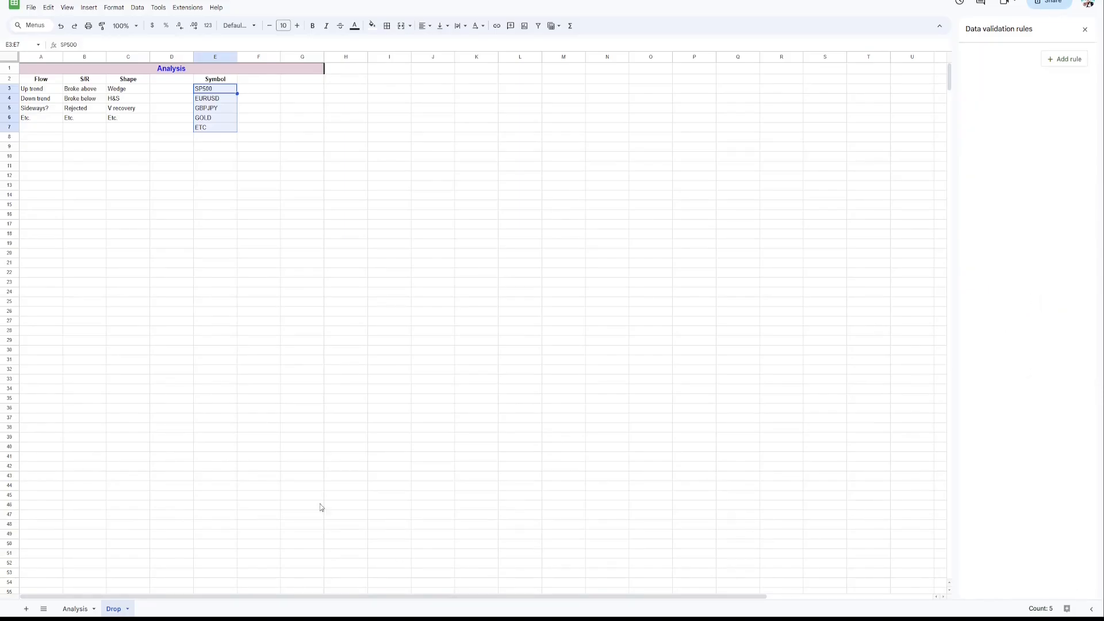
Set the symbol dropdown in B1:F2 on the Analysis sheet to SP500.
left_click(75, 608)
left_click(169, 72)
left_click(150, 90)
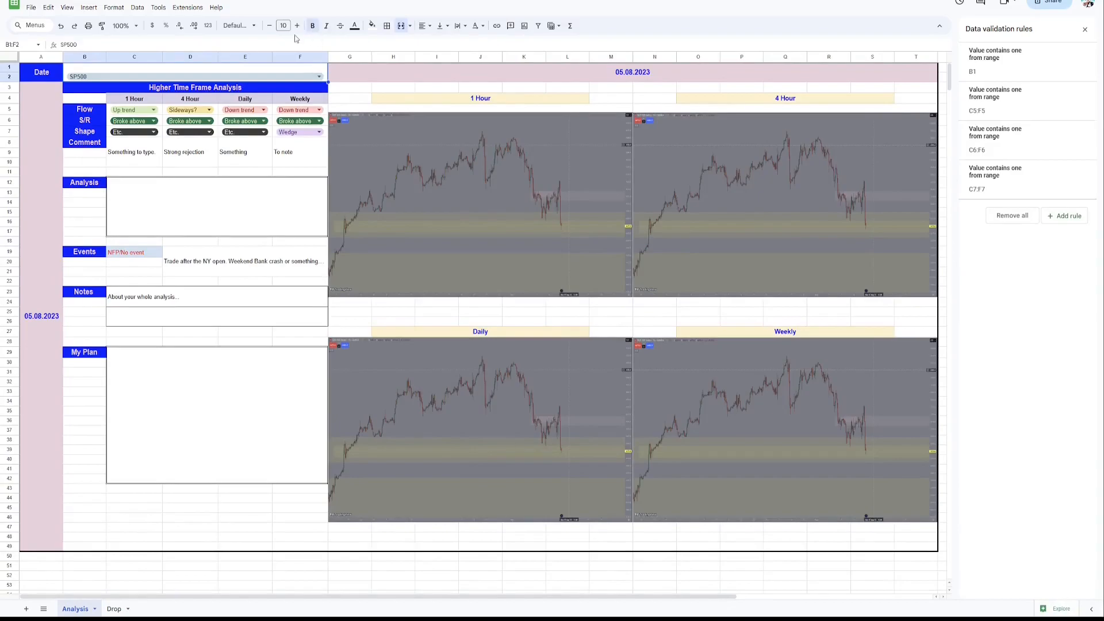
Center the symbol dropdown text vertically and horizontally and set its font size to 14.
left_click(440, 27)
left_click(455, 45)
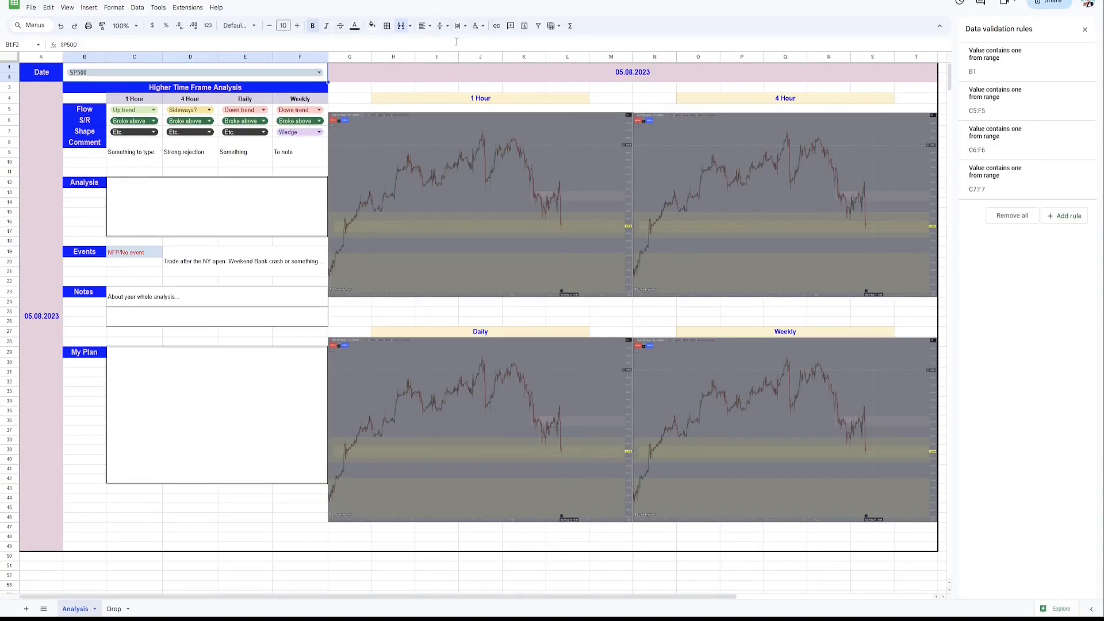
left_click(298, 27)
left_click(298, 28)
left_click(297, 27)
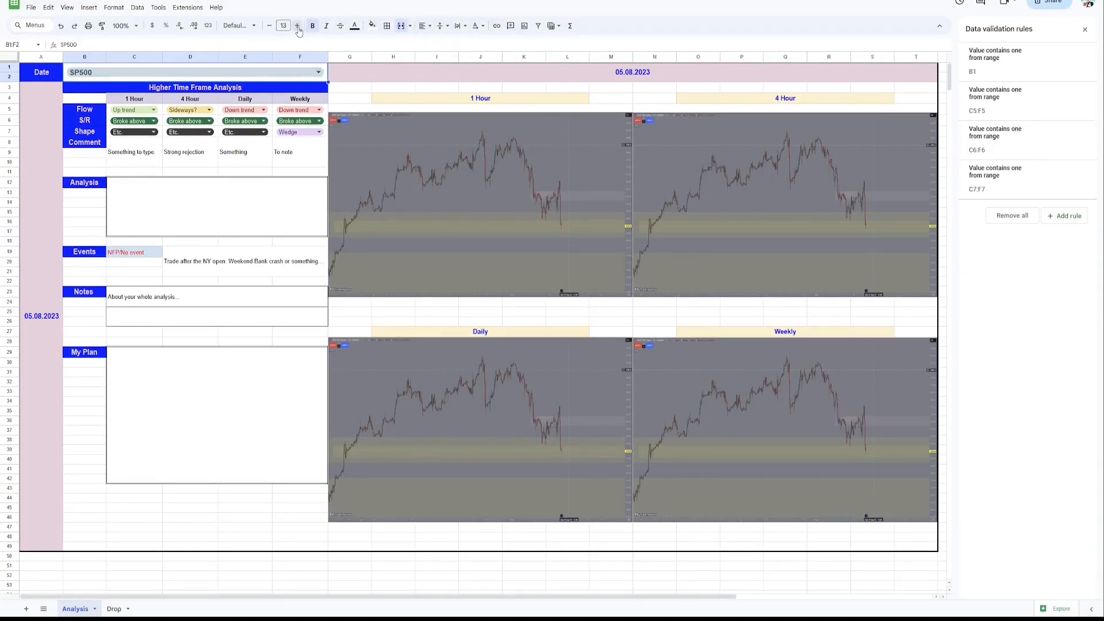
left_click(298, 27)
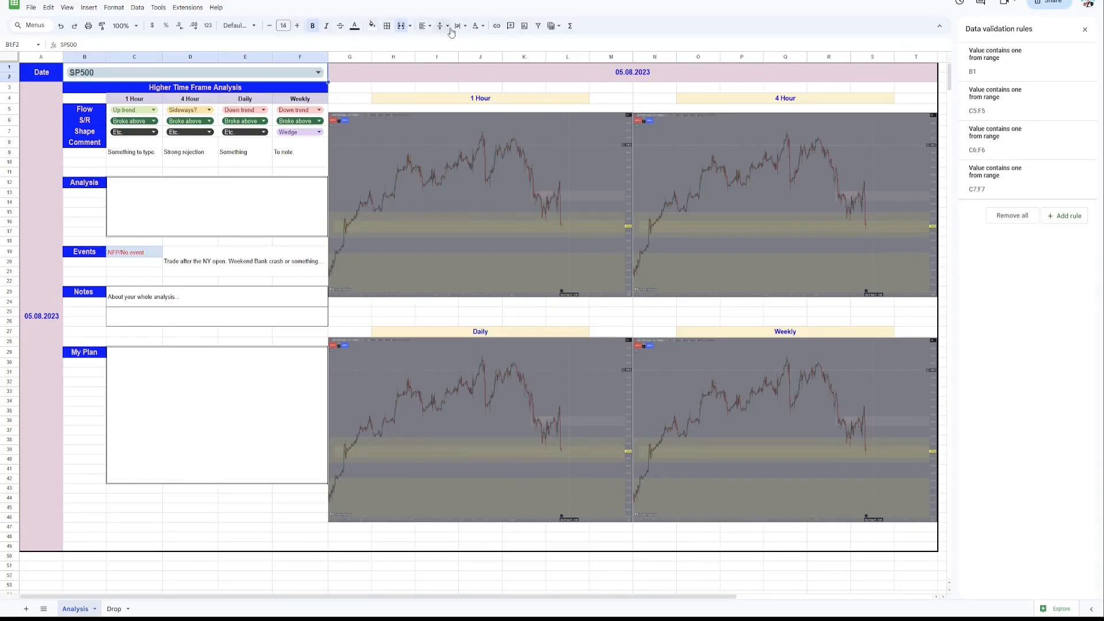
left_click(423, 25)
left_click(438, 46)
Try other symbols in the header dropdown, then switch it back to SP500.
left_click(196, 72)
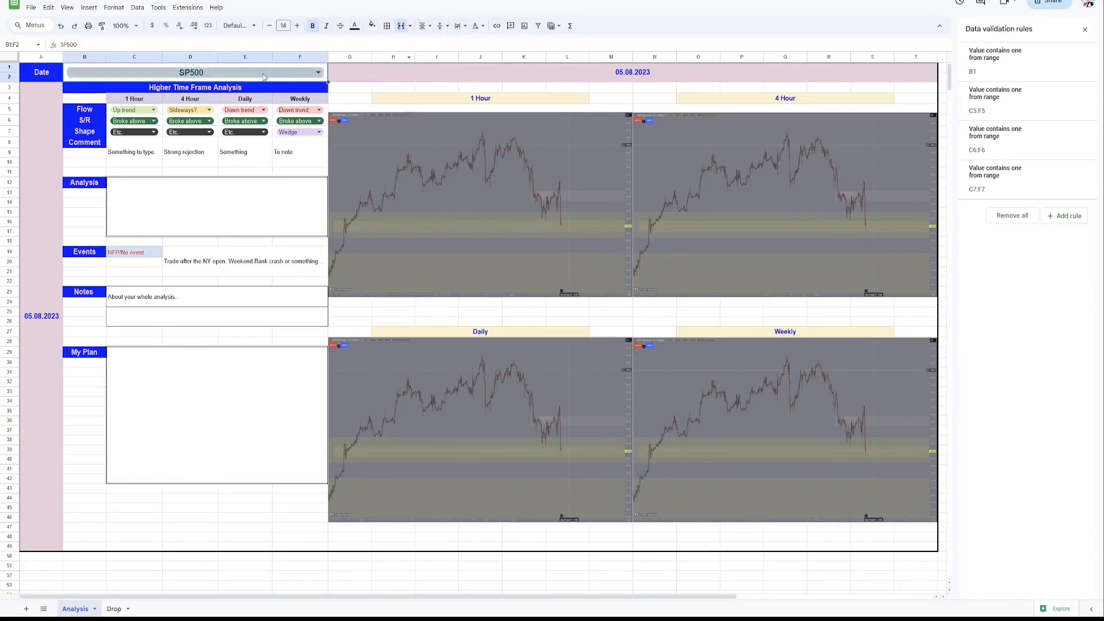
left_click(233, 113)
left_click(242, 72)
left_click(268, 136)
left_click(275, 71)
left_click(276, 98)
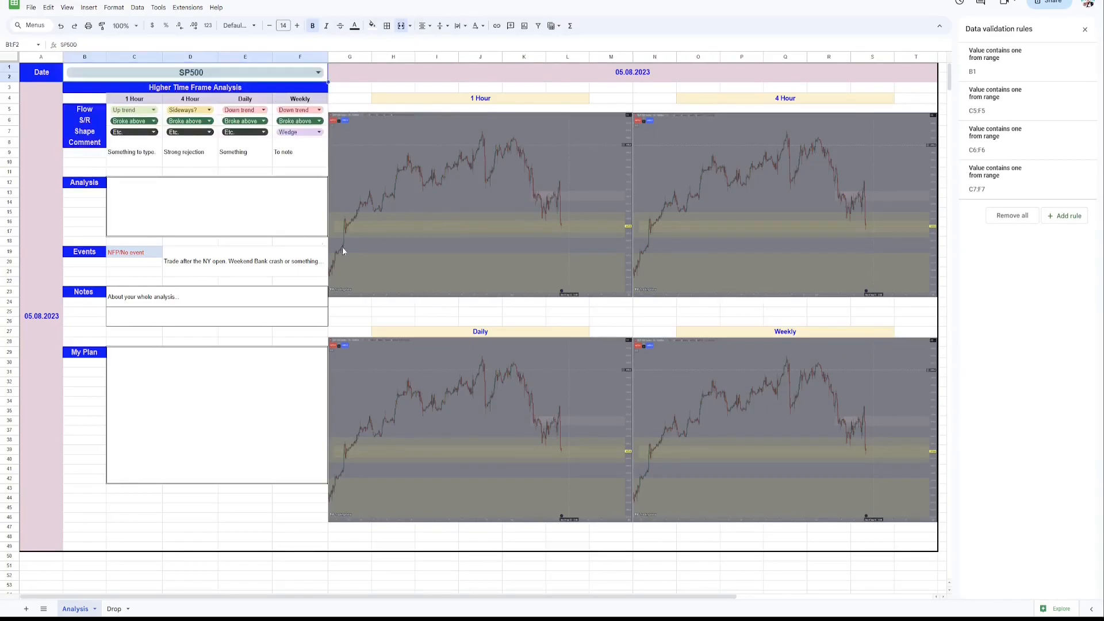
left_click(190, 517)
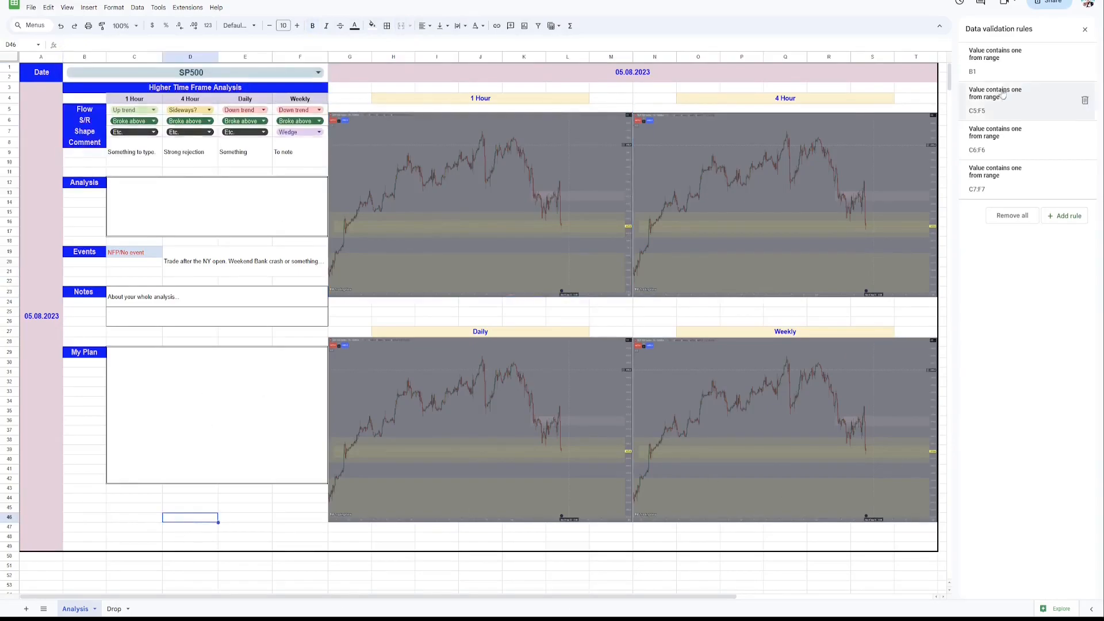
Copy the whole analysis block A1:T49 and paste it below the original, starting at cell A52.
left_click(1085, 29)
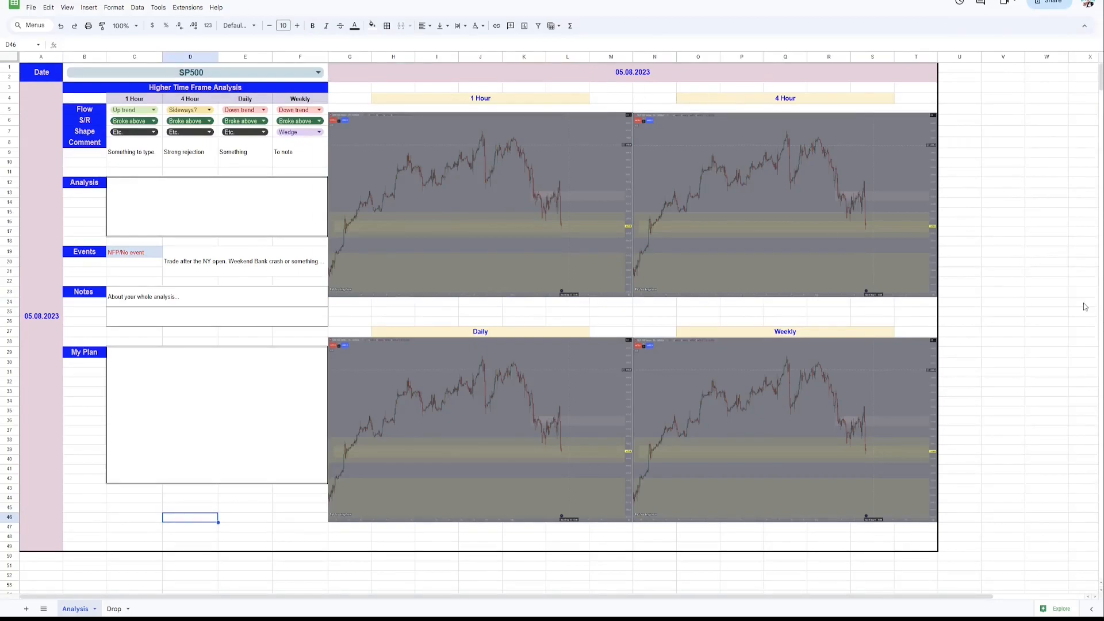
left_click(33, 75)
key("ctrl+a")
key("ctrl+c")
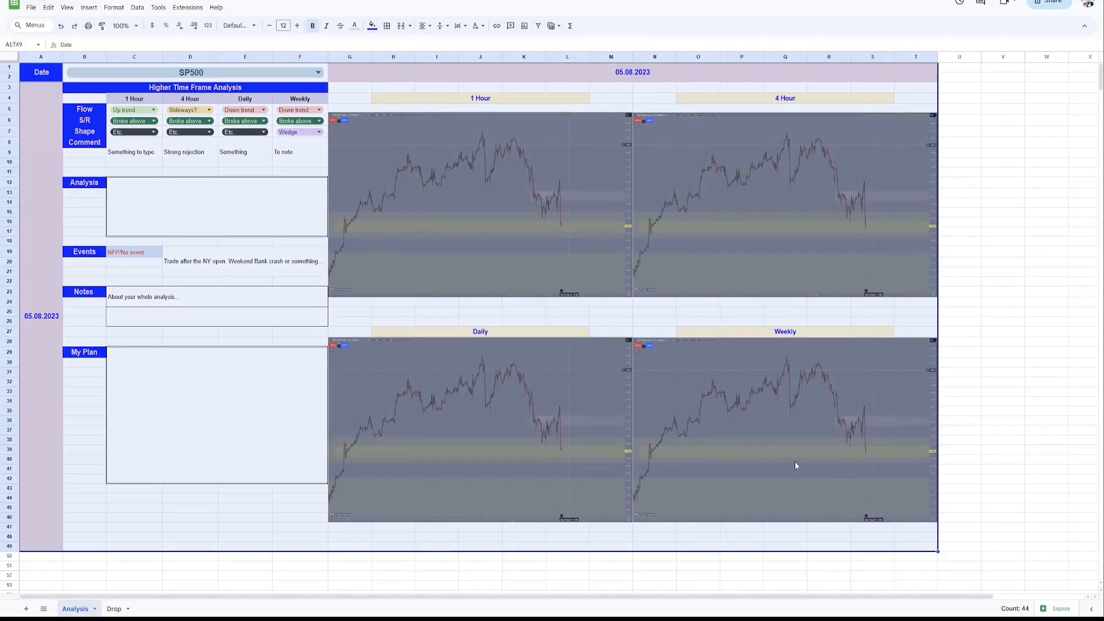
scroll(662, 437, "down", 3)
left_click(40, 420)
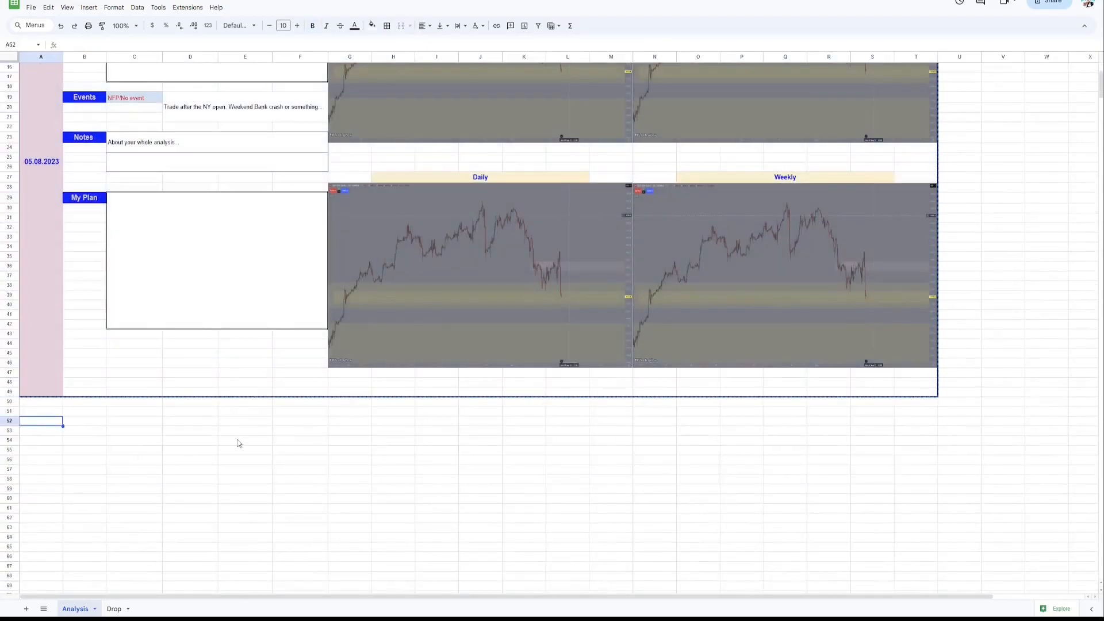
key("ctrl+v")
scroll(239, 443, "down", 6)
left_click(477, 525)
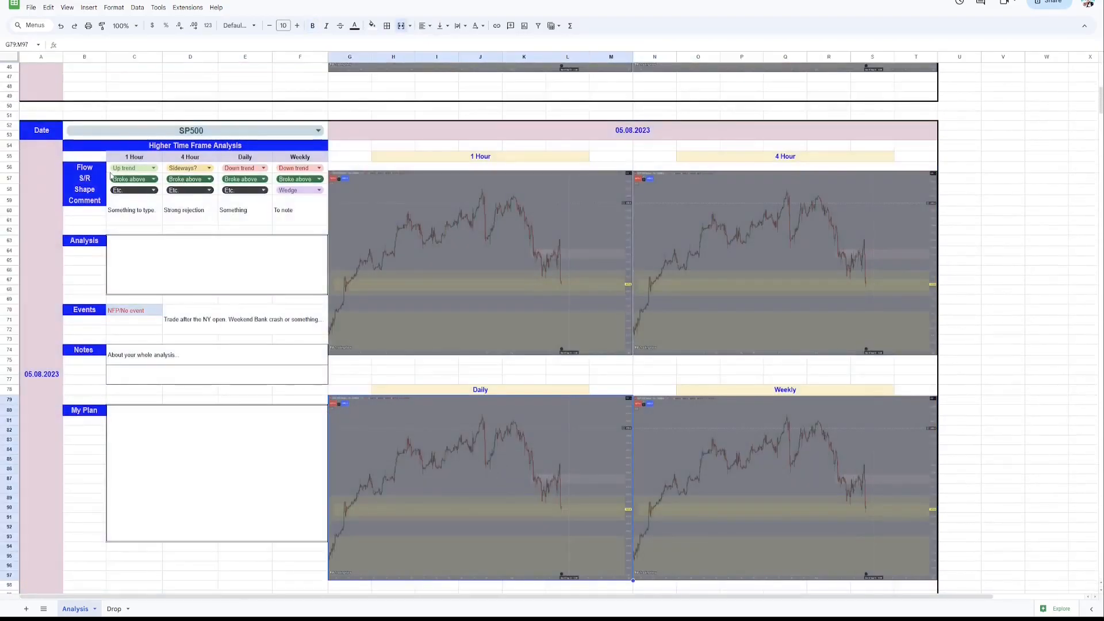
Clear the dropdown choices and comments in C56:F61 and the event and notes text in the copied block.
left_click_drag(115, 168, 299, 221)
key("Delete")
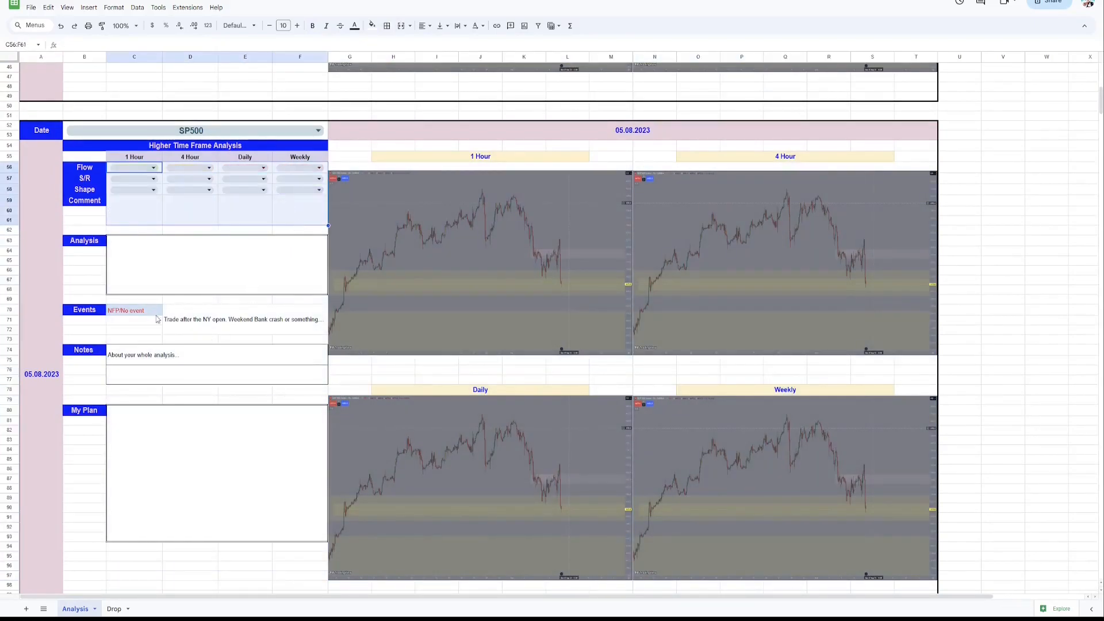
left_click(168, 320)
key("Delete")
left_click(156, 358)
key("Delete")
Delete the 1 Hour, 4 Hour, Daily and Weekly chart images from the copied block.
left_click(518, 283)
key("Delete")
left_click(715, 258)
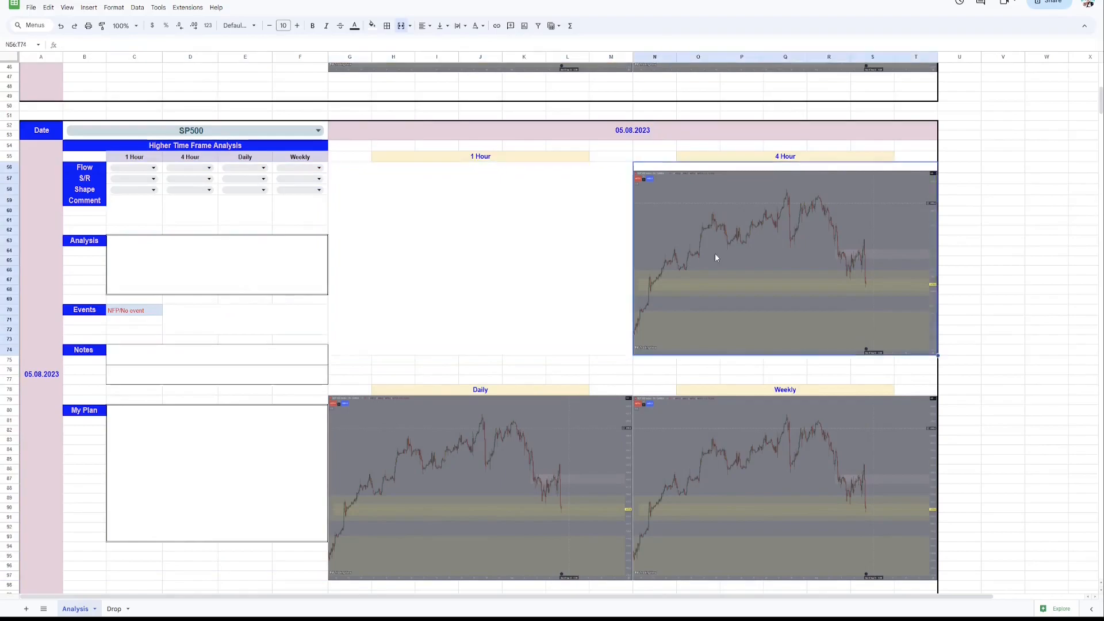
key("Delete")
left_click(478, 488)
key("Delete")
left_click(785, 488)
key("Delete")
scroll(785, 488, "down", 4)
scroll(235, 283, "up", 5)
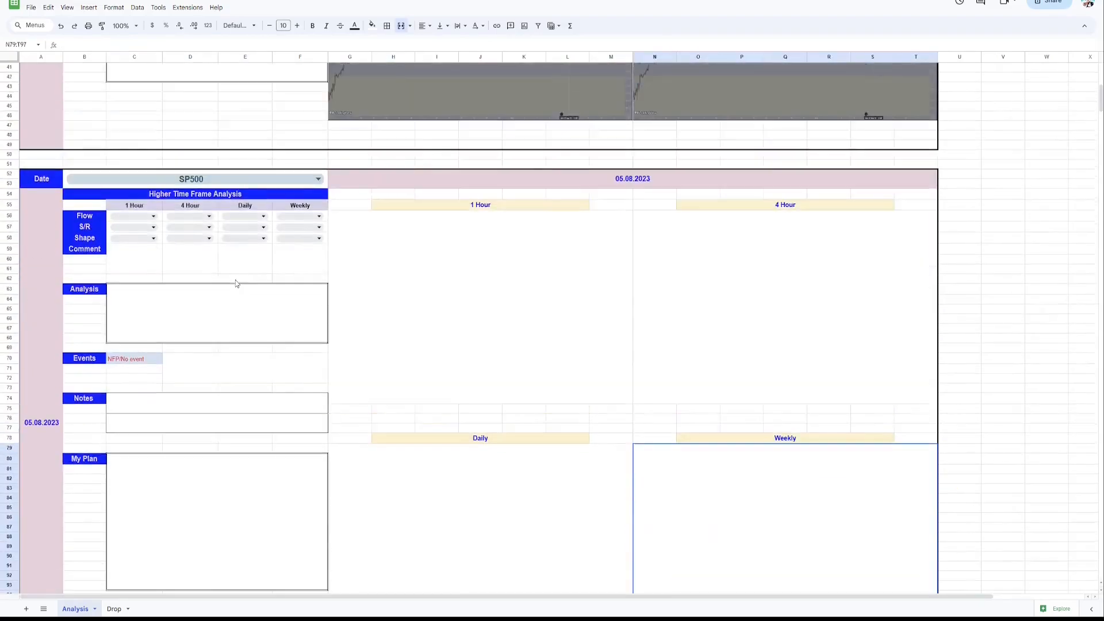
Set the copied block's symbol dropdown in B52:F53 to EURUSD.
left_click(236, 179)
left_click(80, 227)
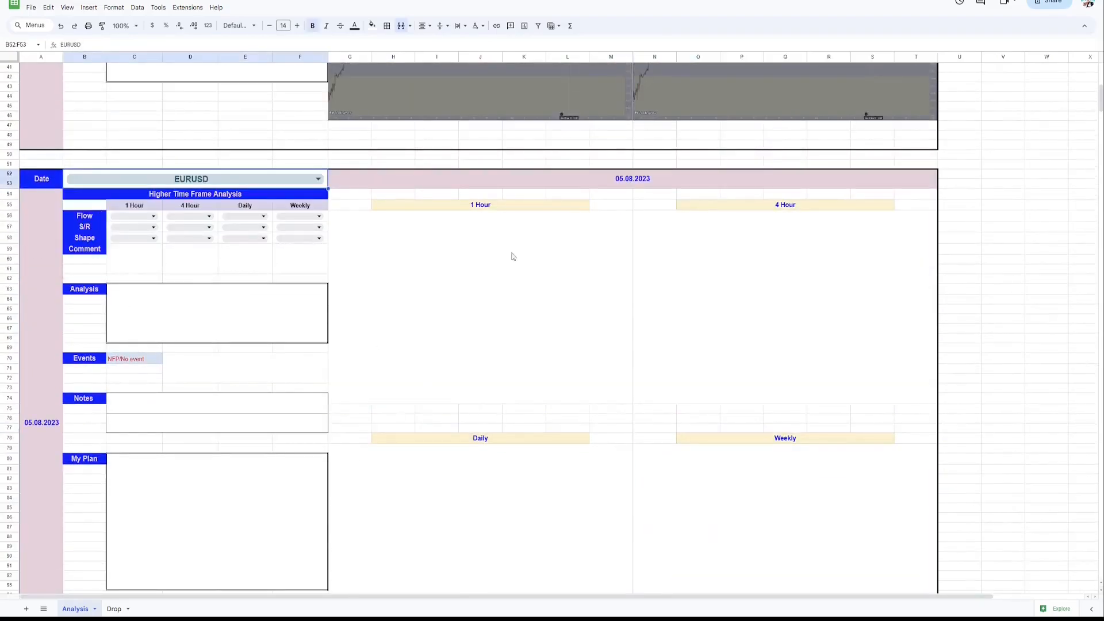
scroll(513, 270, "up", 5)
scroll(621, 351, "down", 3)
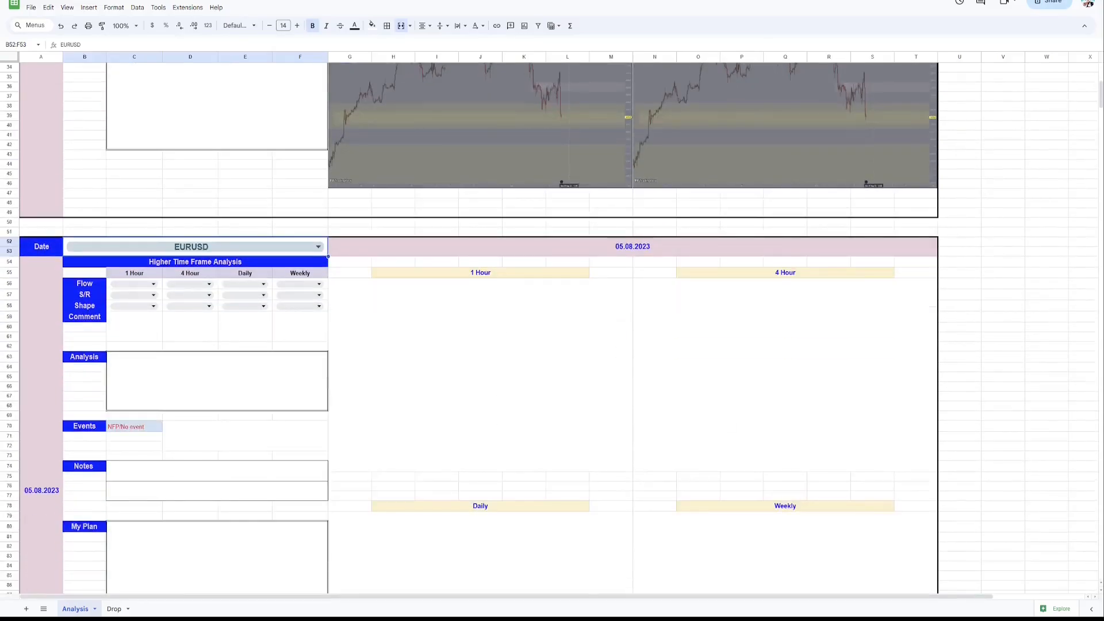
Change the copied block's date in A54:A100 to 06.08.2023.
double_click(618, 252)
left_click(34, 497)
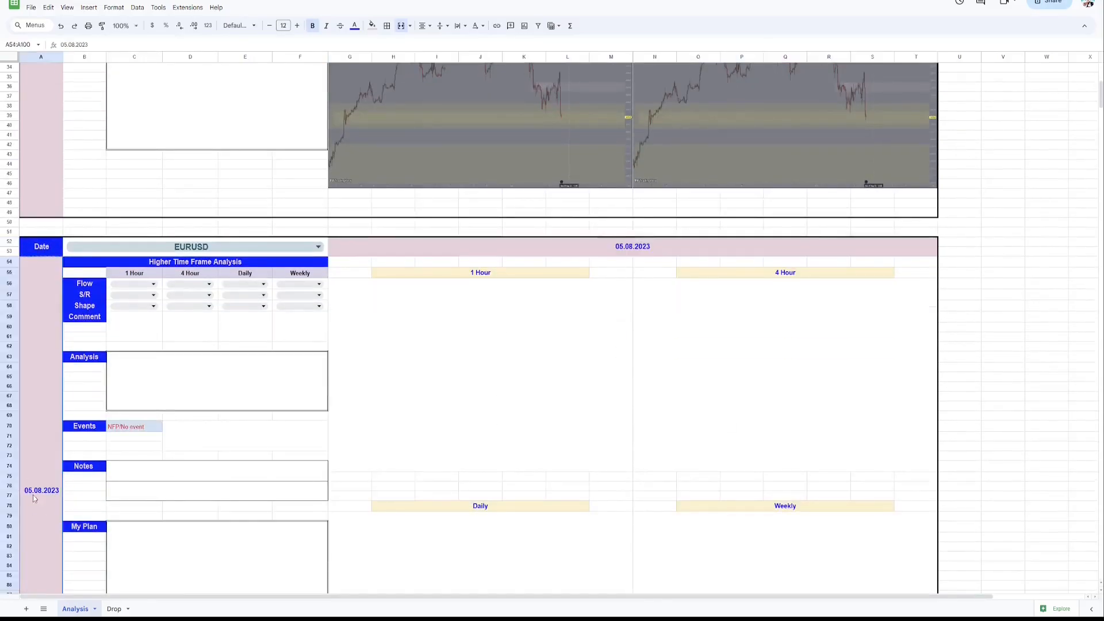
key("BackSpace")
type("6")
key("Return")
scroll(649, 439, "down", 3)
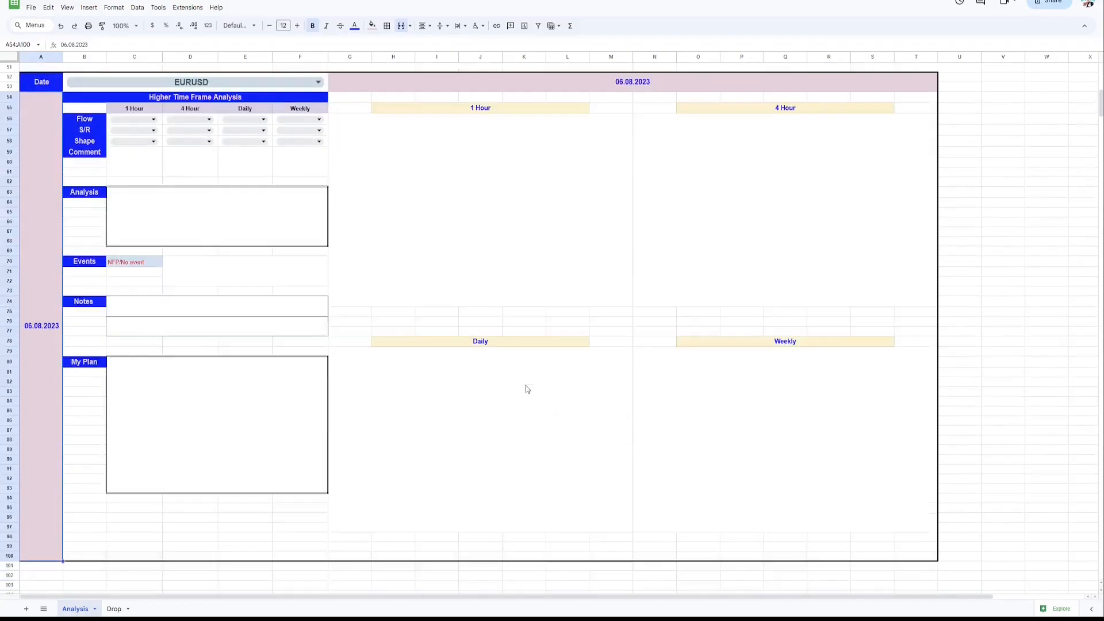